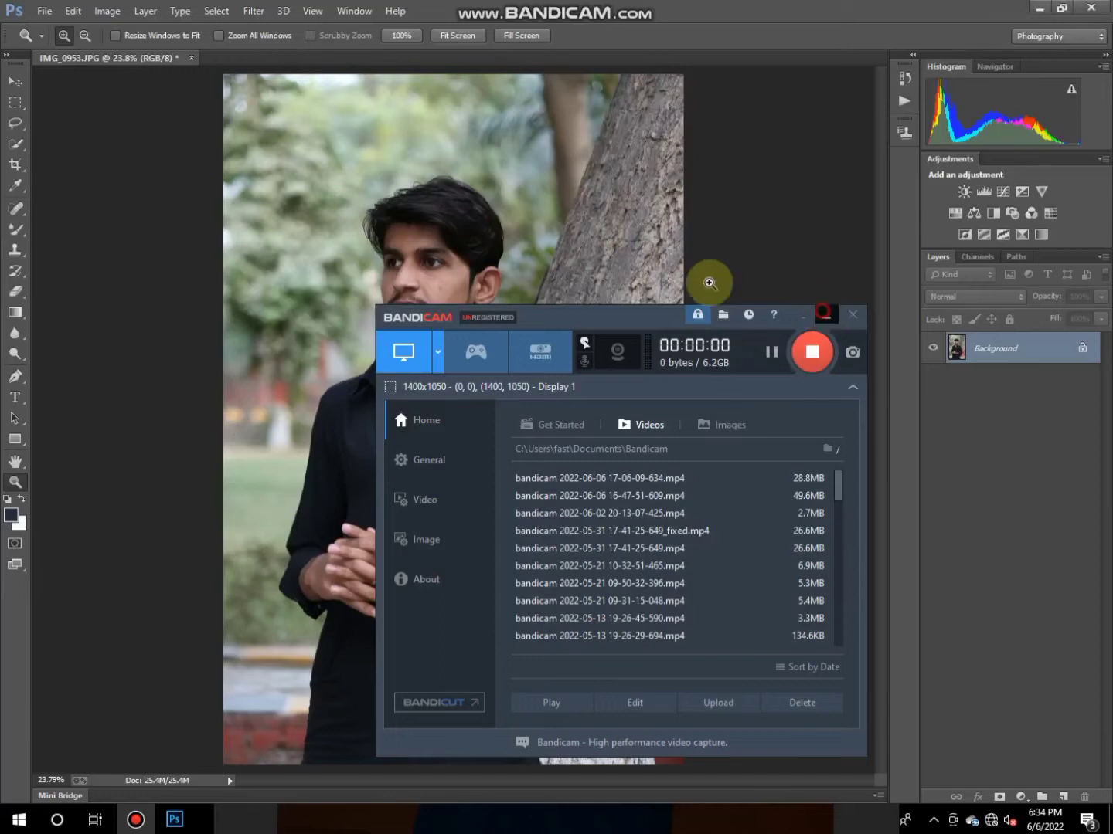
Step: Unlock and duplicate the photo layer, then raise shadows, whites, blacks and exposure in Camera Raw
{"action": "left_click", "coordinate": [1081, 350]}
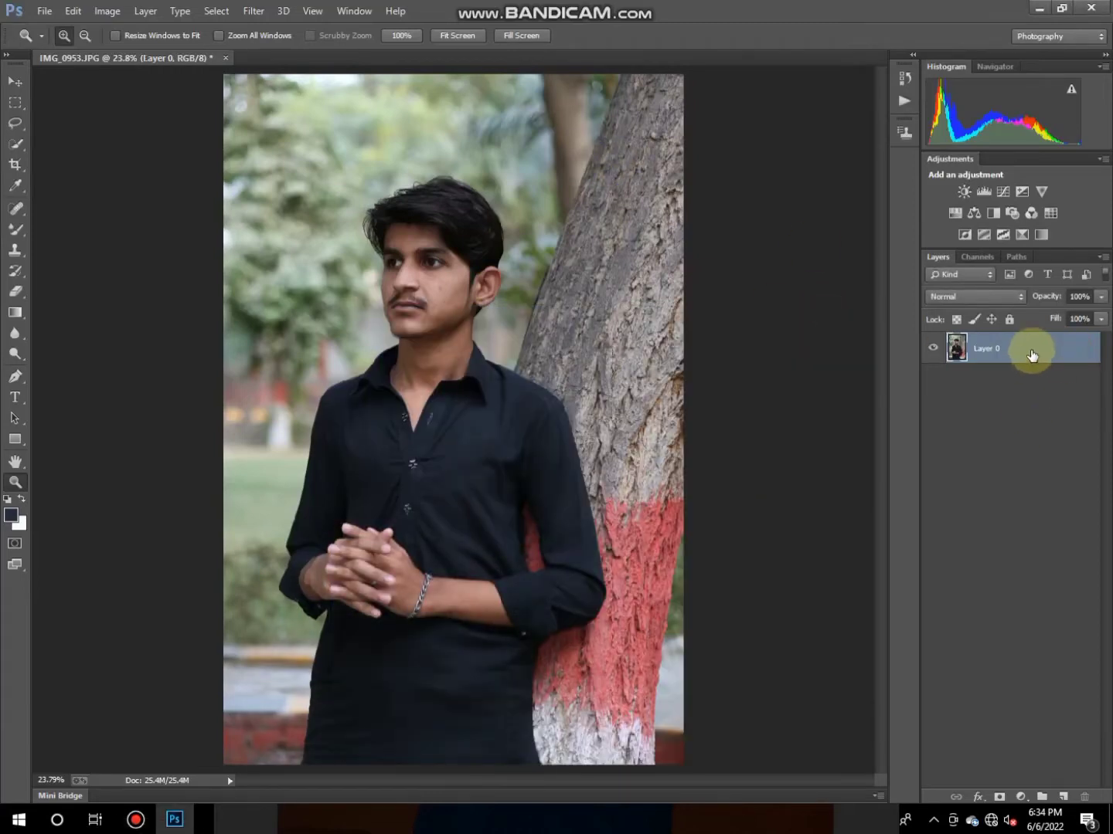
{"action": "key", "text": "ctrl+j"}
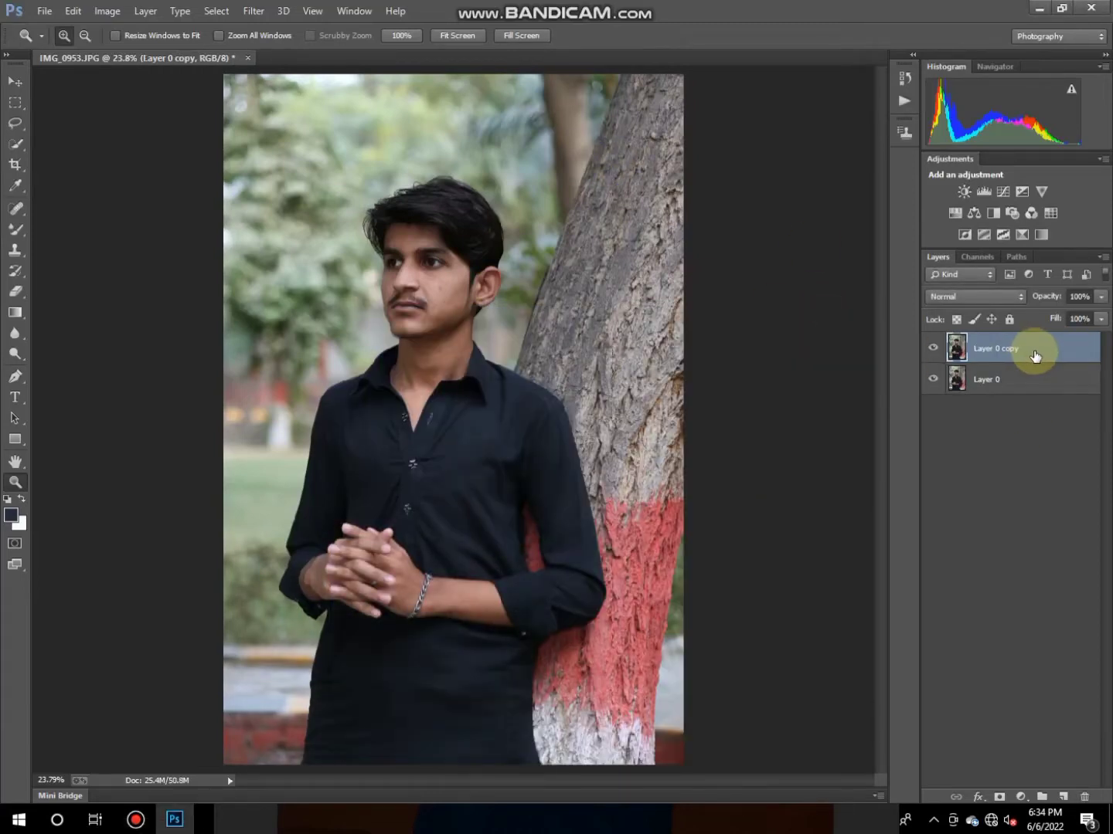
{"action": "left_click", "coordinate": [255, 11]}
{"action": "left_click", "coordinate": [294, 103]}
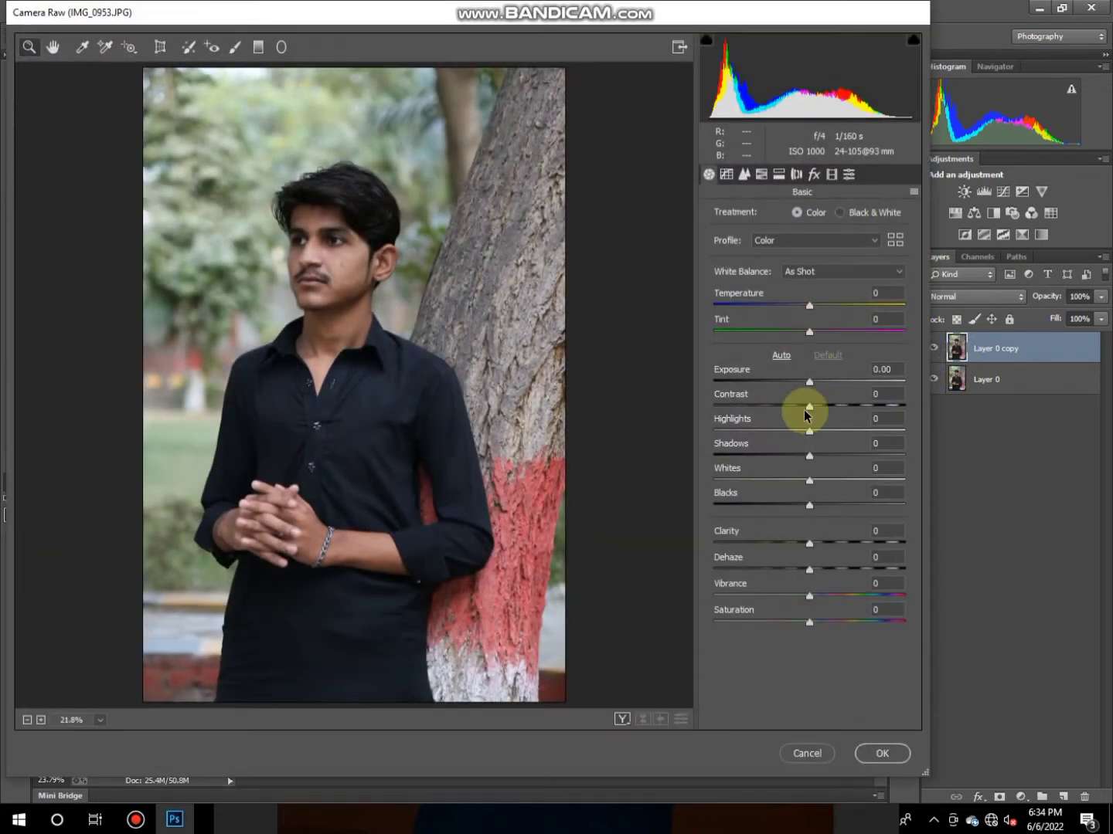
{"action": "left_click_drag", "start_coordinate": [812, 455], "coordinate": [829, 505]}
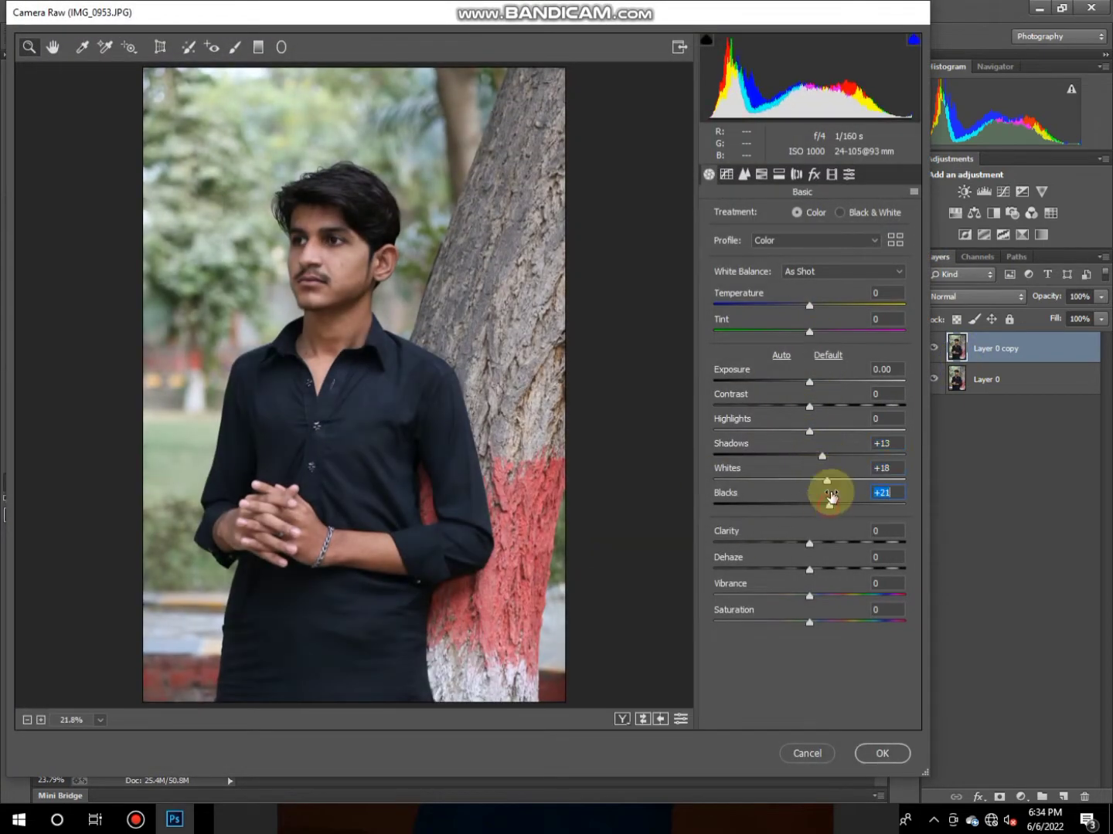
{"action": "left_click_drag", "start_coordinate": [810, 381], "coordinate": [815, 382]}
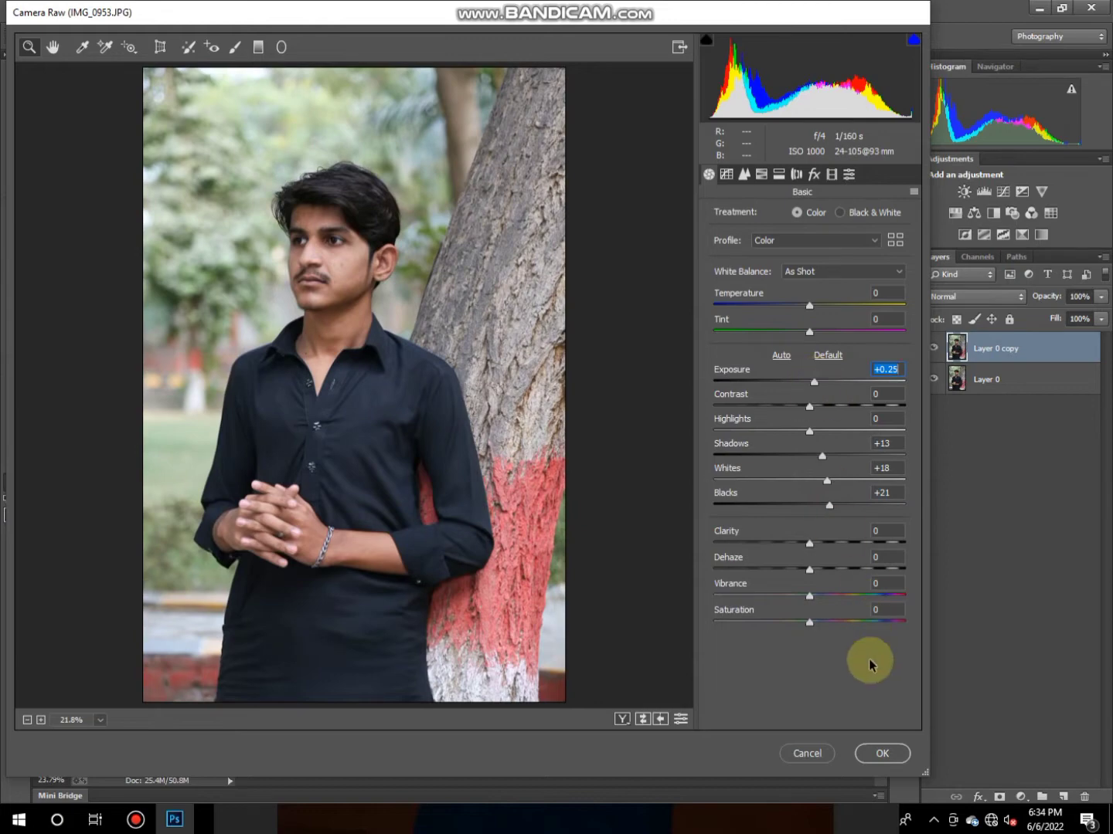
{"action": "left_click", "coordinate": [881, 753]}
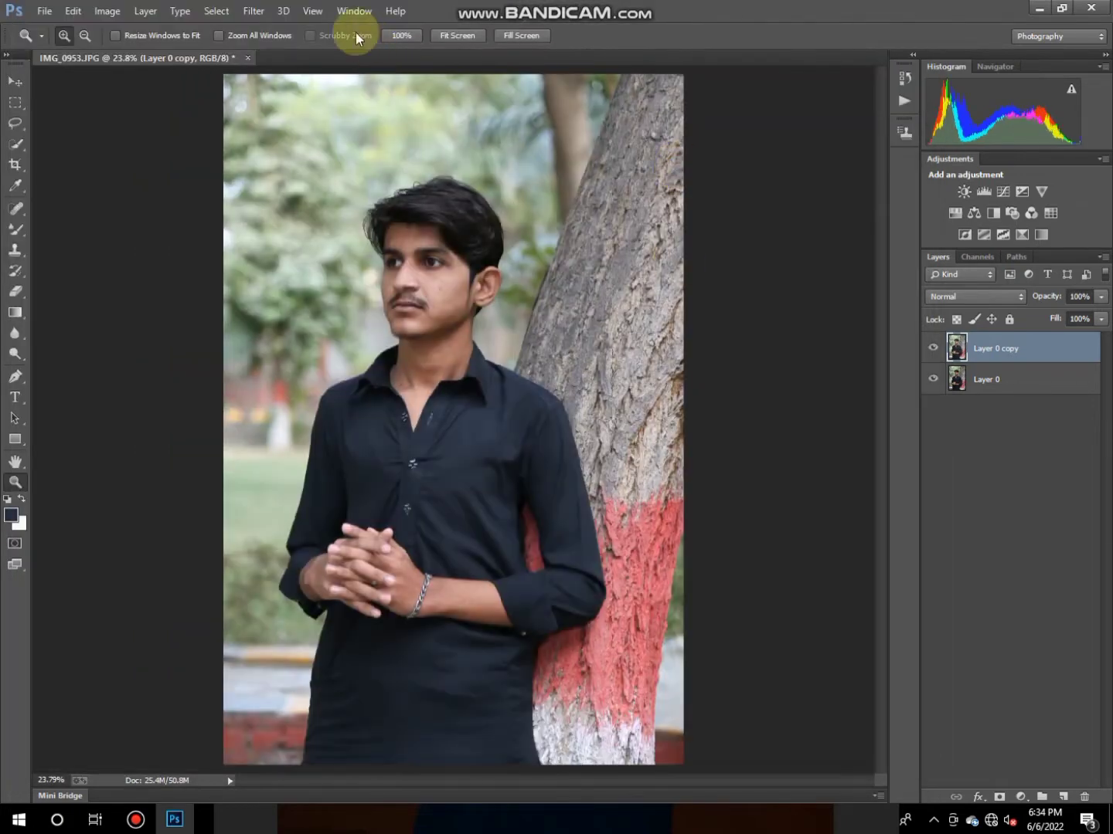
{"action": "left_click", "coordinate": [254, 11]}
Step: In HSL, shift orange/yellow/green hues, max green saturation, mute yellows and brighten oranges
{"action": "left_click", "coordinate": [320, 102]}
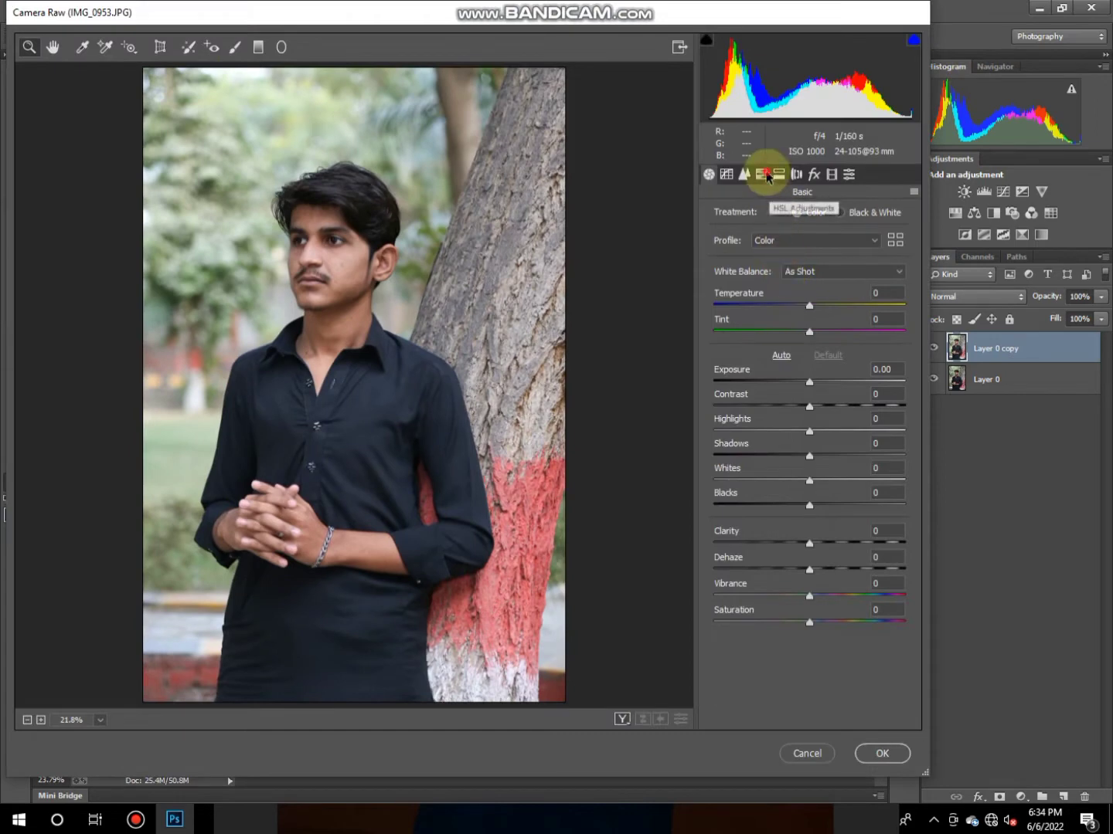
{"action": "left_click", "coordinate": [761, 174]}
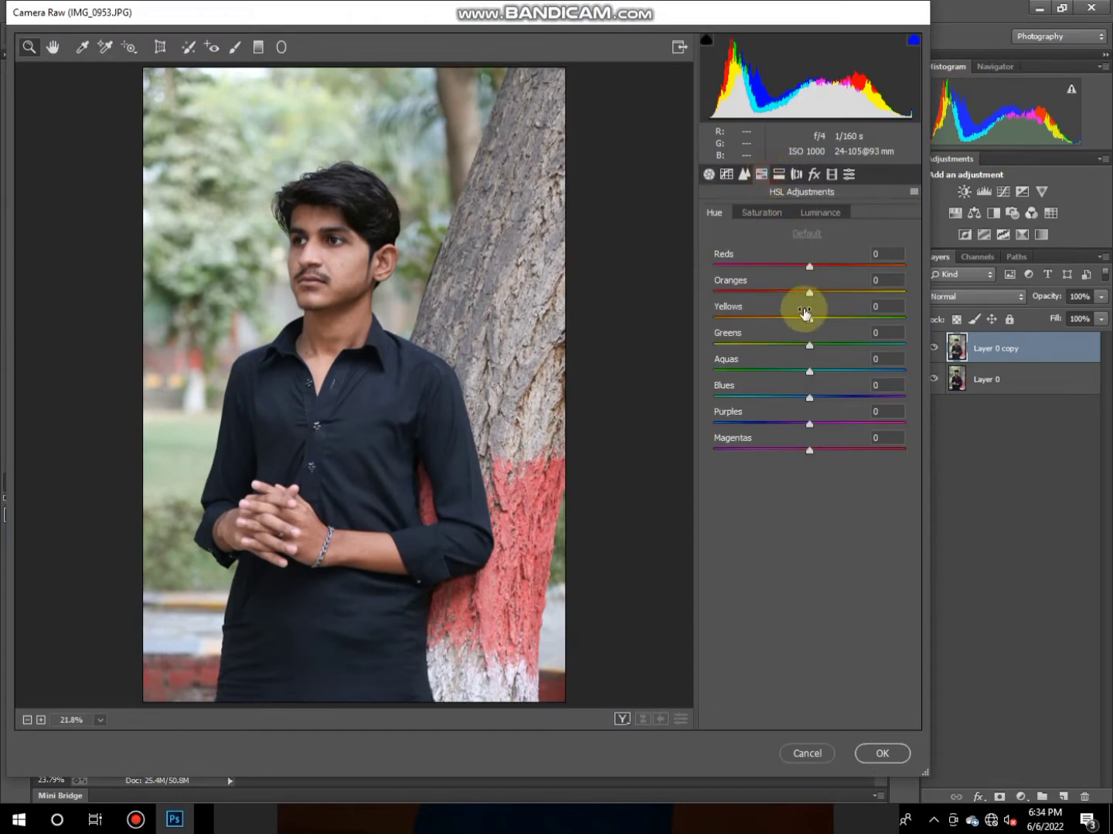
{"action": "mouse_move", "coordinate": [804, 320]}
{"action": "left_mouse_down"}
{"action": "mouse_move", "coordinate": [823, 292]}
{"action": "mouse_move", "coordinate": [779, 348]}
{"action": "left_mouse_up"}
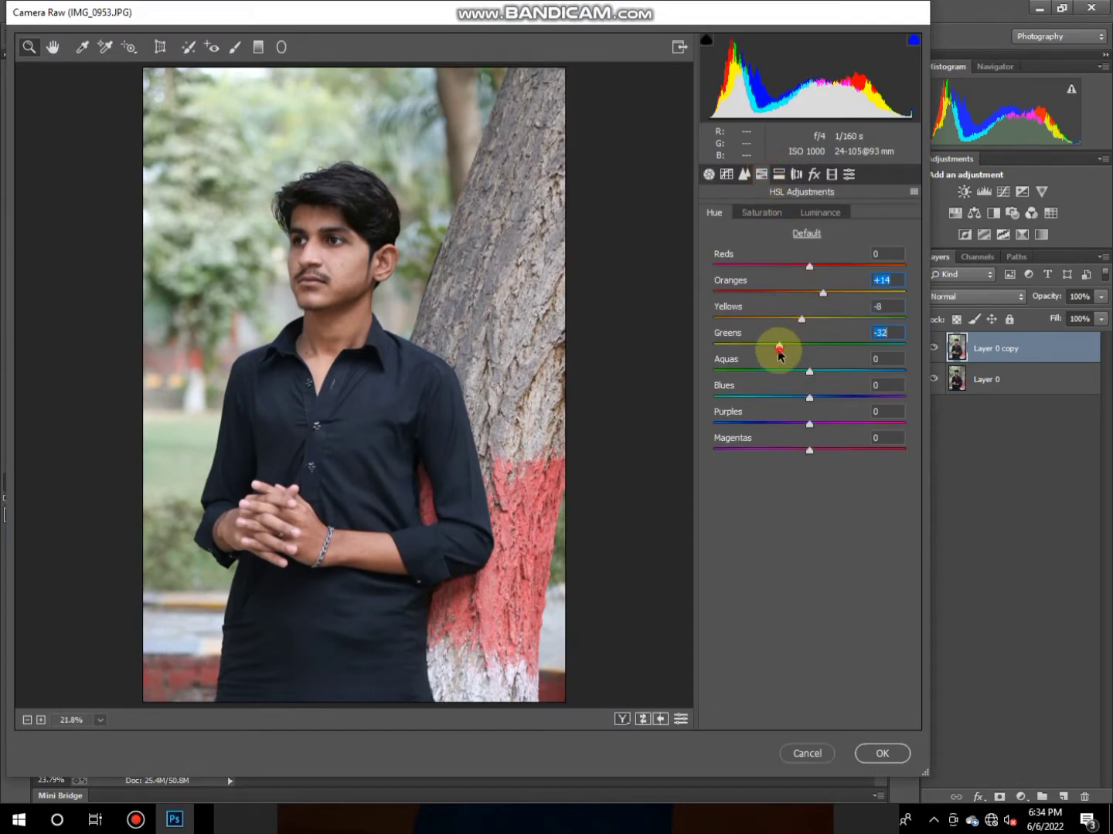
{"action": "left_click", "coordinate": [760, 213]}
{"action": "mouse_move", "coordinate": [719, 322]}
{"action": "left_mouse_down"}
{"action": "mouse_move", "coordinate": [675, 323]}
{"action": "mouse_move", "coordinate": [1022, 346]}
{"action": "left_mouse_up"}
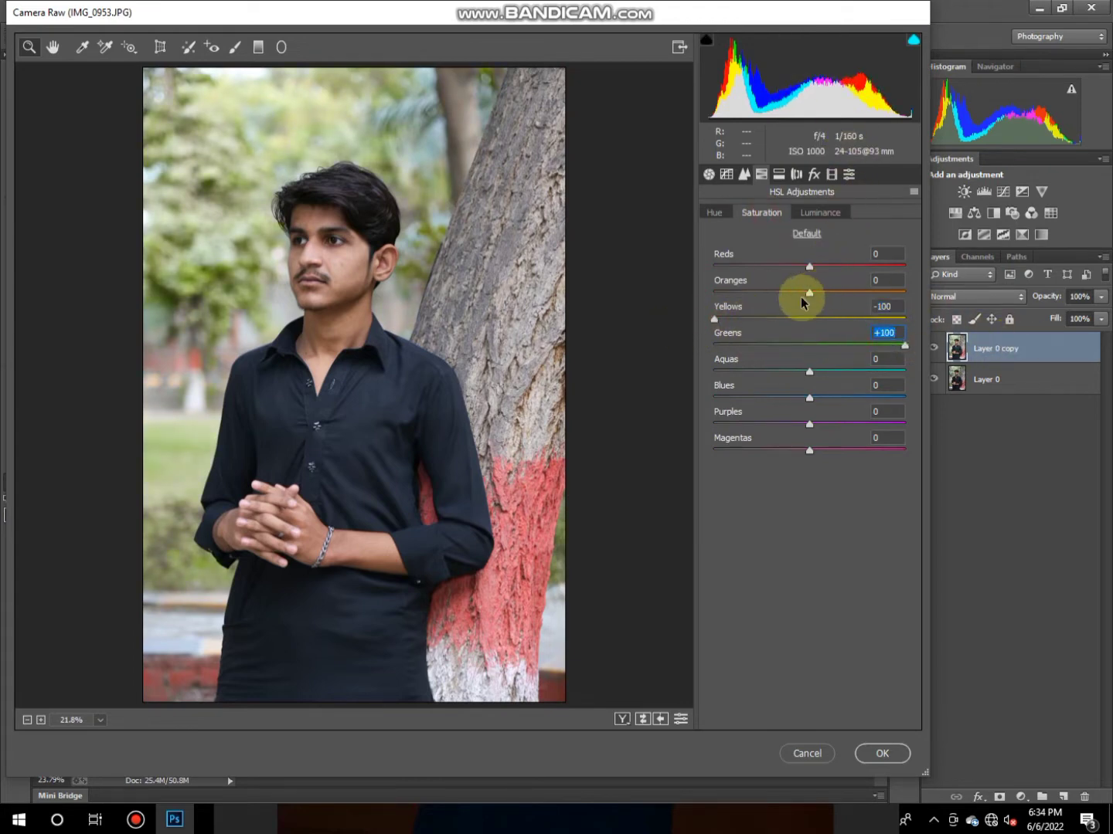
{"action": "left_click_drag", "start_coordinate": [802, 319], "coordinate": [816, 290]}
{"action": "left_click", "coordinate": [824, 213]}
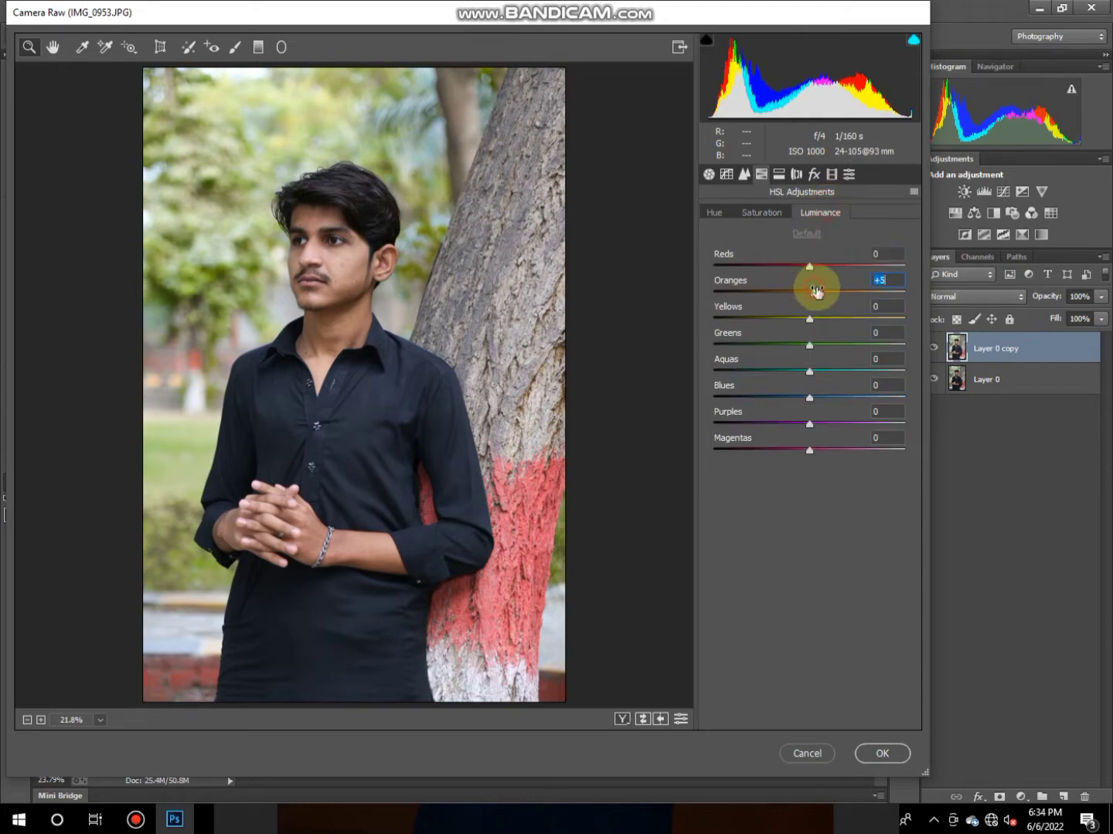
Step: Boost blue primary saturation, set green primary to +24, and tint highlights teal
{"action": "left_click", "coordinate": [834, 175]}
{"action": "left_click_drag", "start_coordinate": [849, 498], "coordinate": [853, 499]}
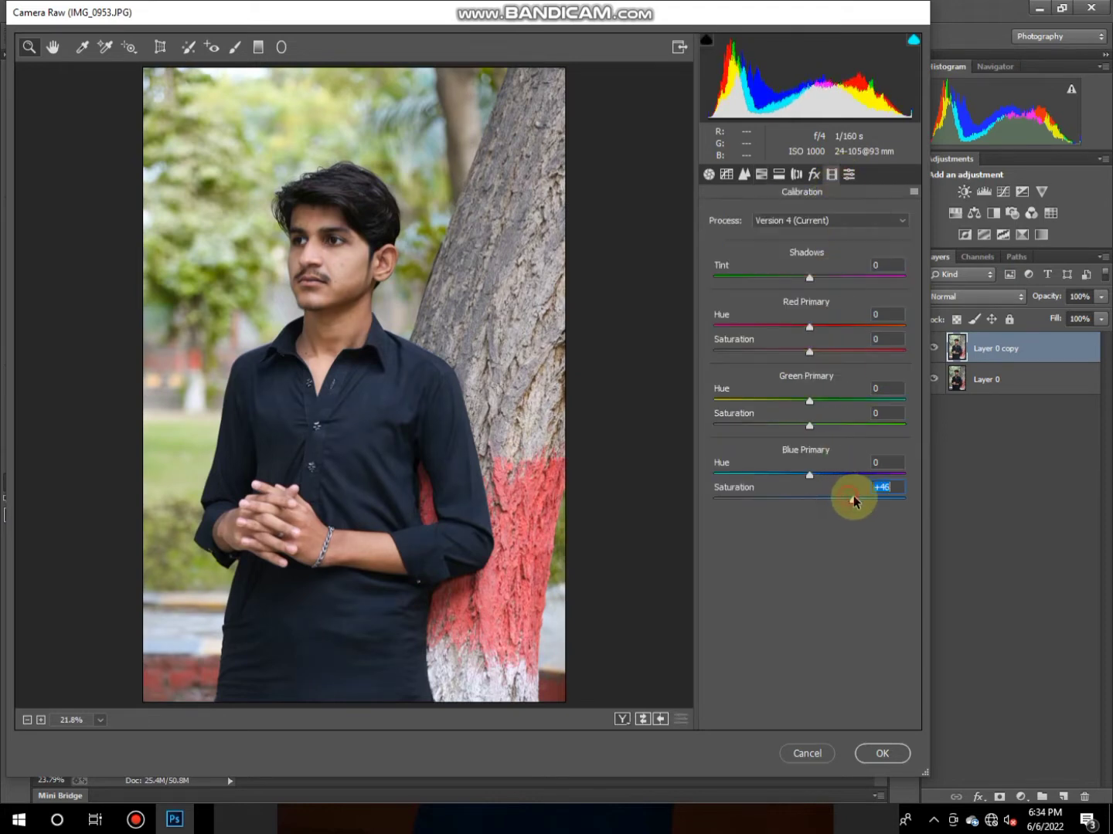
{"action": "left_click", "coordinate": [832, 424]}
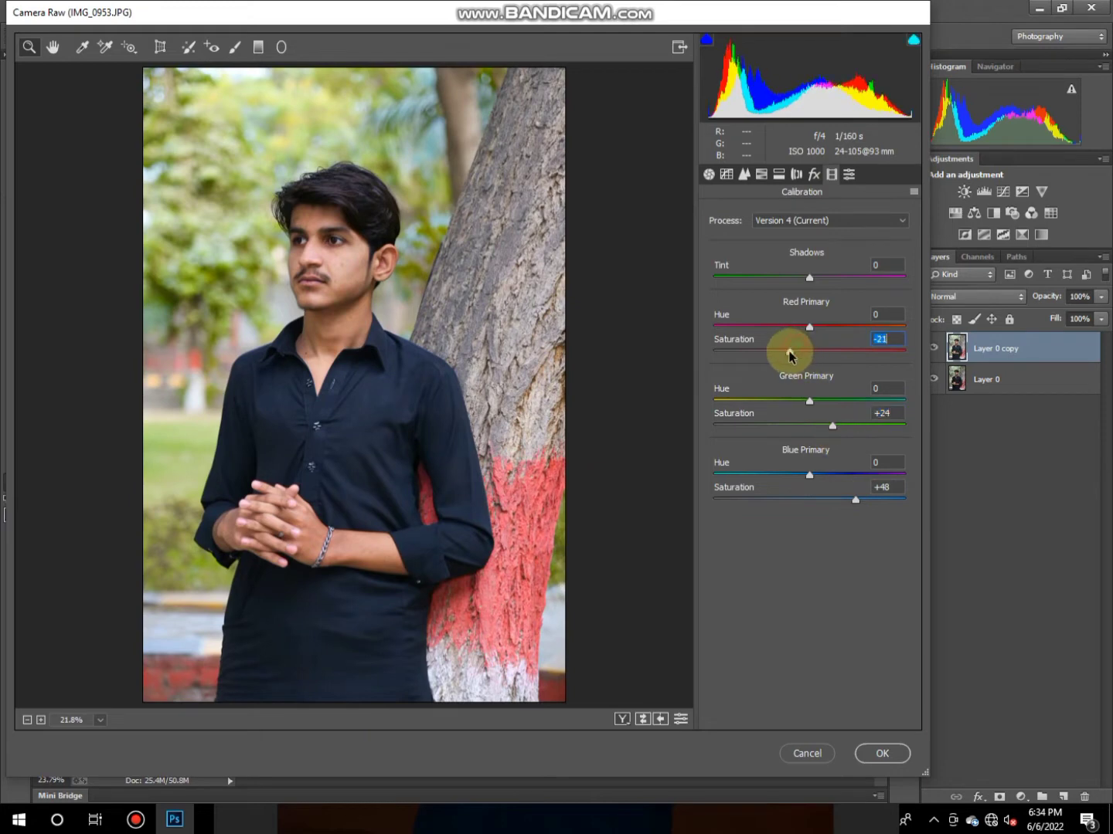
{"action": "left_click", "coordinate": [329, 294]}
{"action": "right_click", "coordinate": [370, 264]}
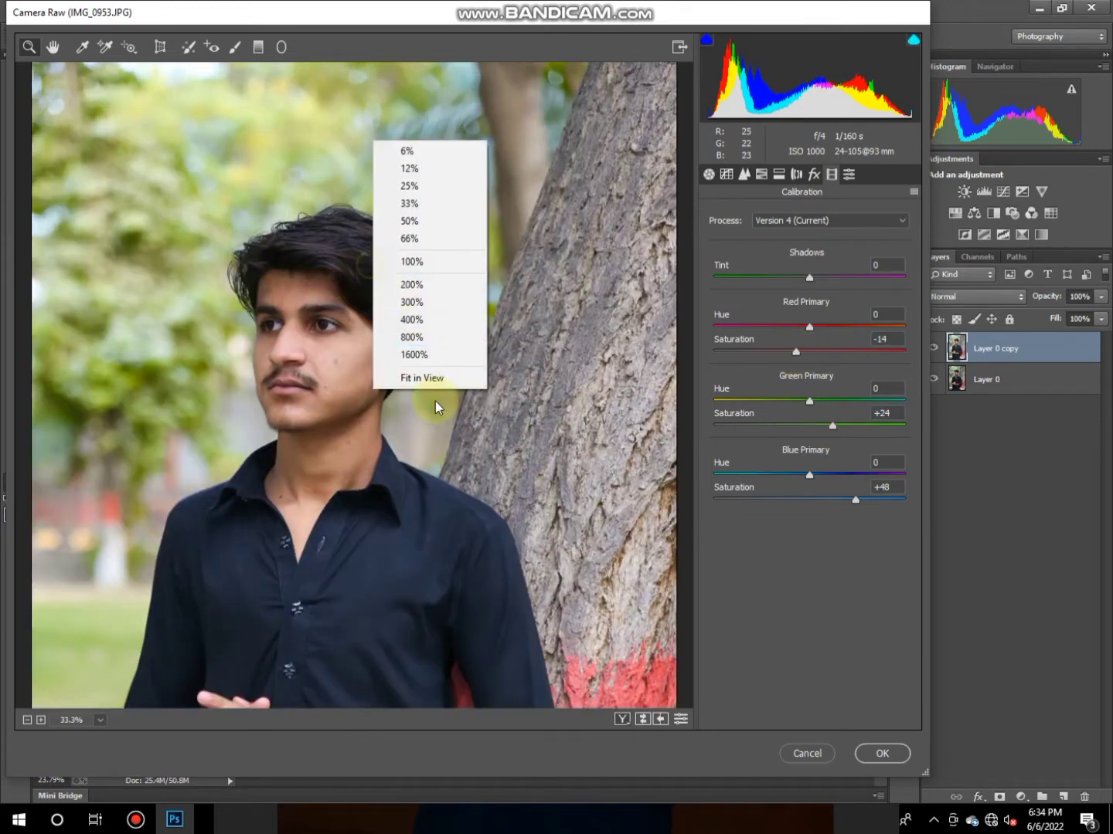
{"action": "left_click", "coordinate": [435, 378]}
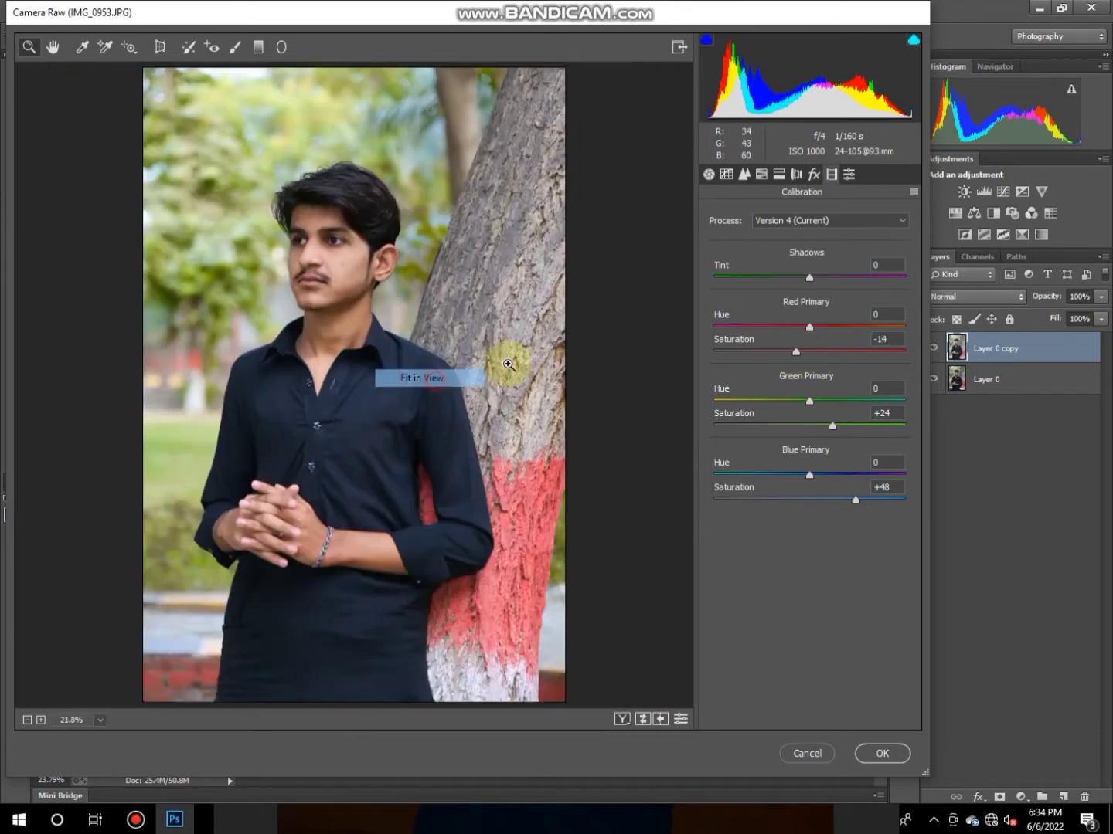
{"action": "left_click", "coordinate": [778, 174]}
{"action": "left_click_drag", "start_coordinate": [805, 241], "coordinate": [746, 270]}
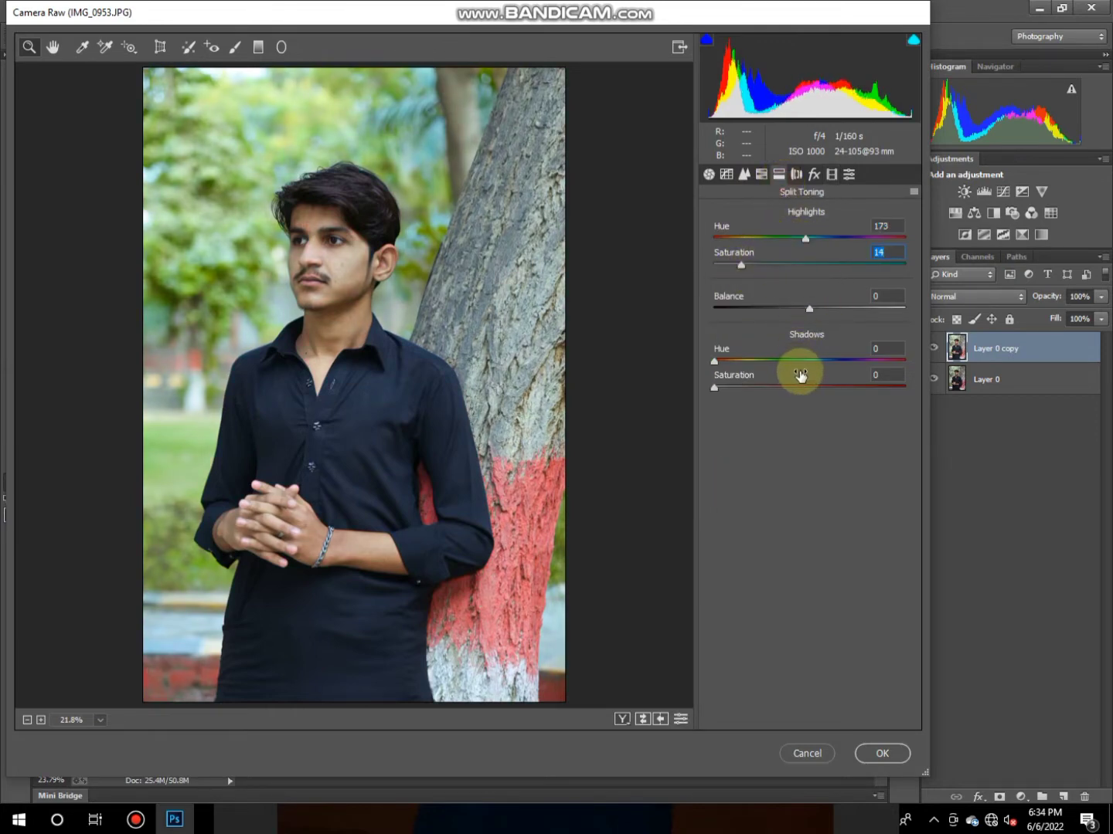
Step: Brighten the greens and strongly saturate the blues, maxing out aqua saturation
{"action": "left_click", "coordinate": [760, 175]}
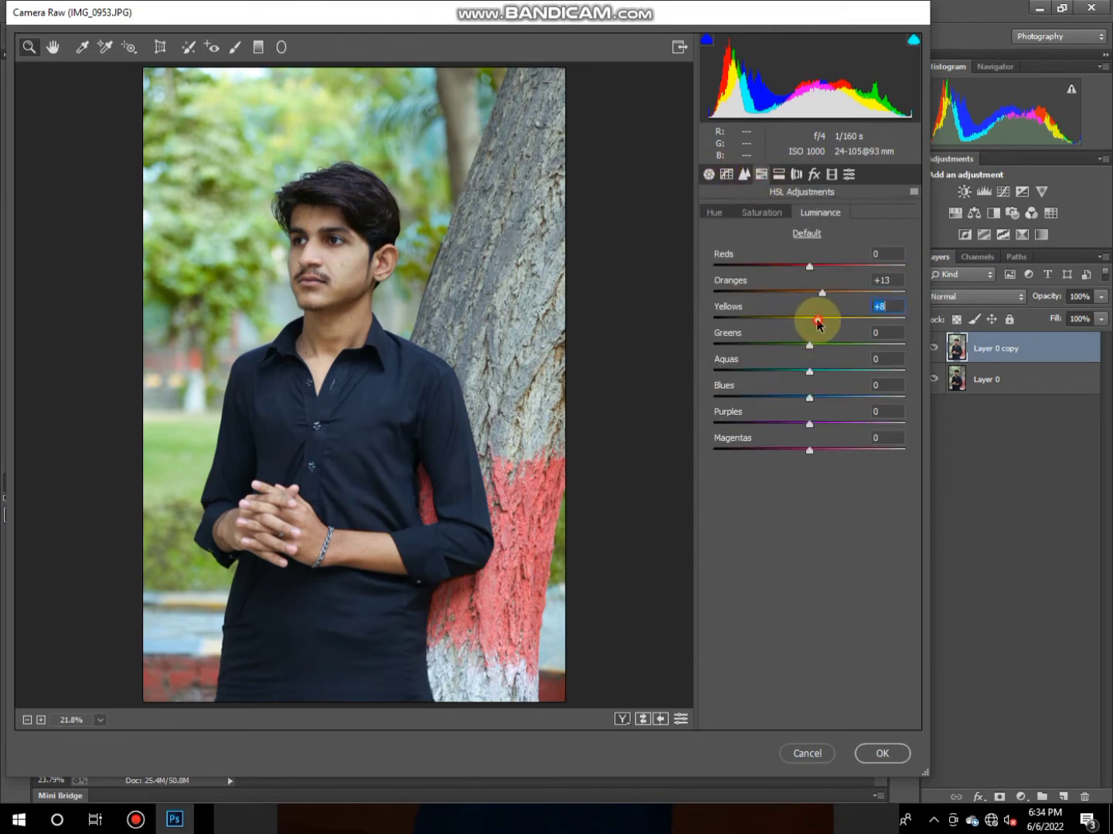
{"action": "left_click", "coordinate": [819, 344]}
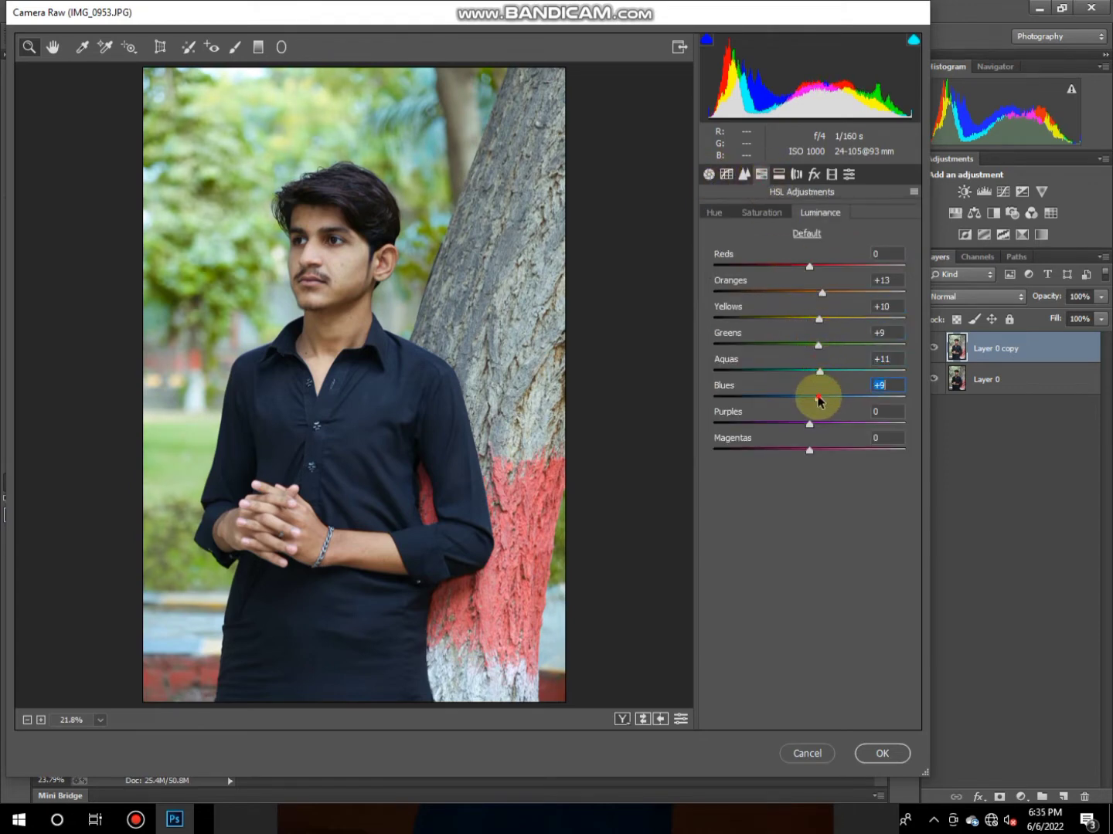
{"action": "left_click", "coordinate": [757, 214]}
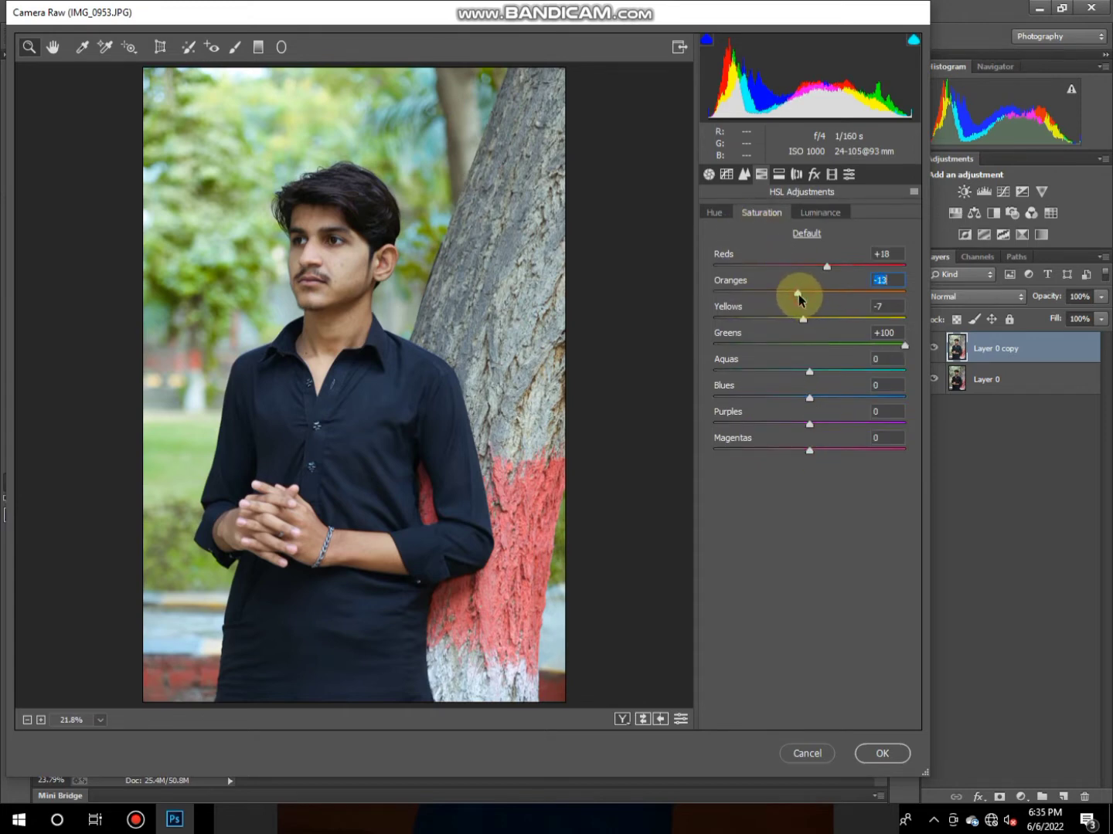
{"action": "left_click_drag", "start_coordinate": [809, 398], "coordinate": [891, 398]}
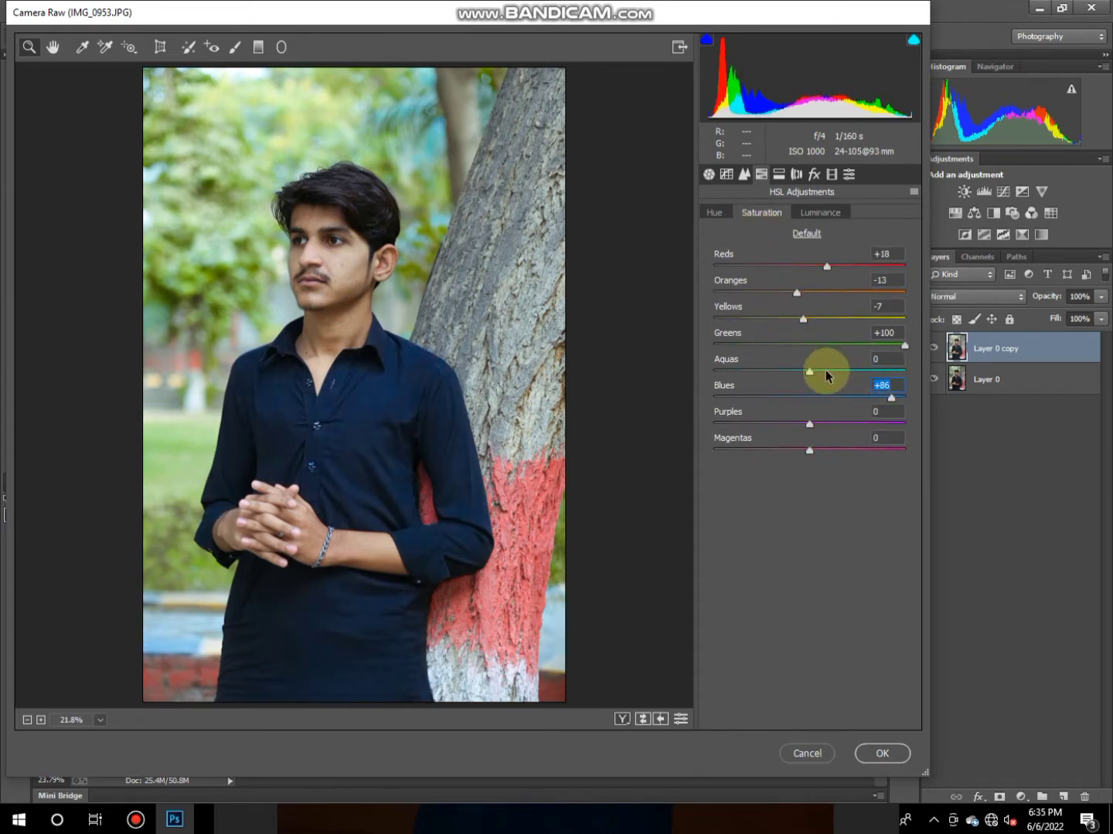
{"action": "mouse_move", "coordinate": [825, 371]}
{"action": "left_mouse_down"}
{"action": "mouse_move", "coordinate": [918, 371]}
{"action": "mouse_move", "coordinate": [901, 397]}
{"action": "left_mouse_up"}
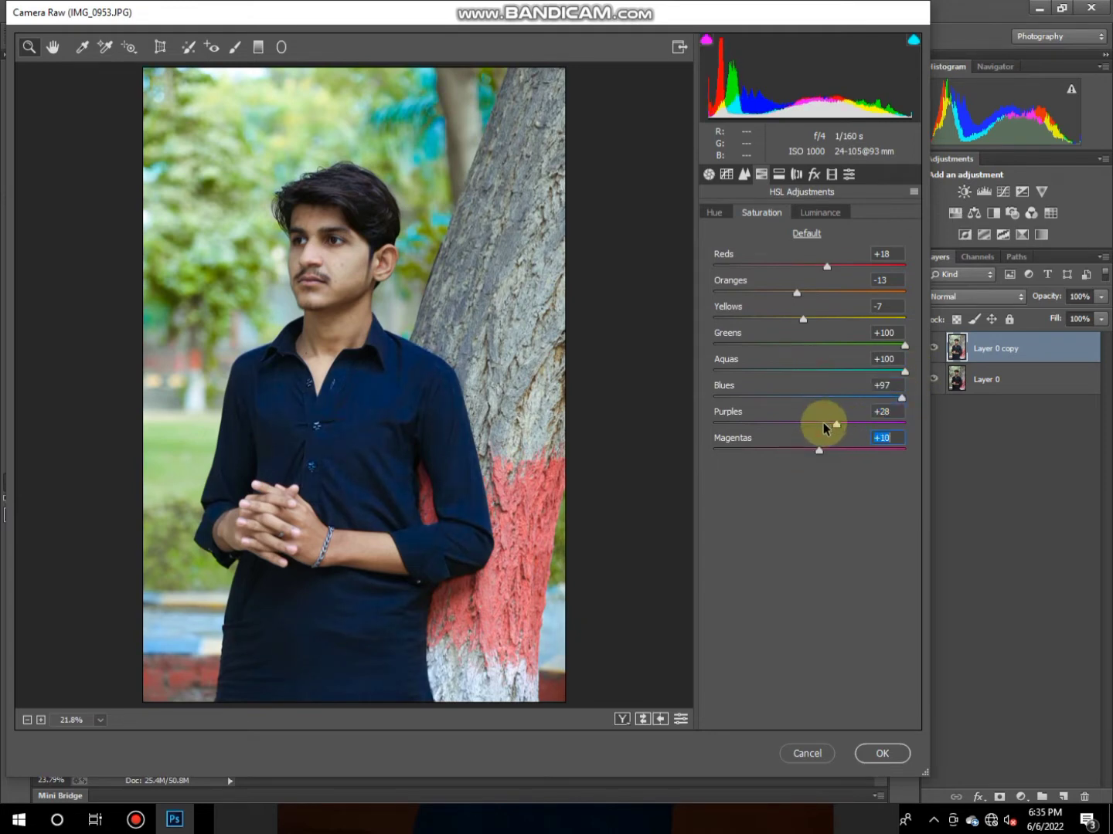
Step: Push green hue toward teal, then raise yellow and purple luminance
{"action": "left_click", "coordinate": [715, 212]}
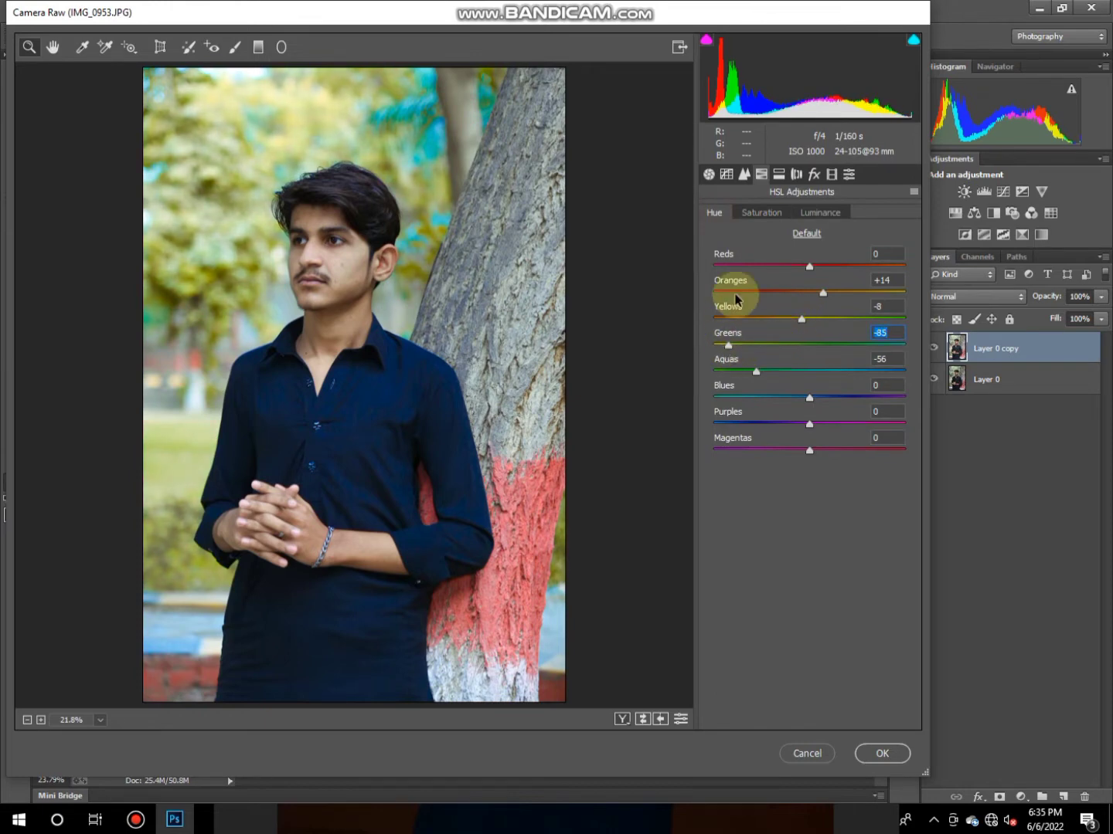
{"action": "left_click", "coordinate": [764, 218]}
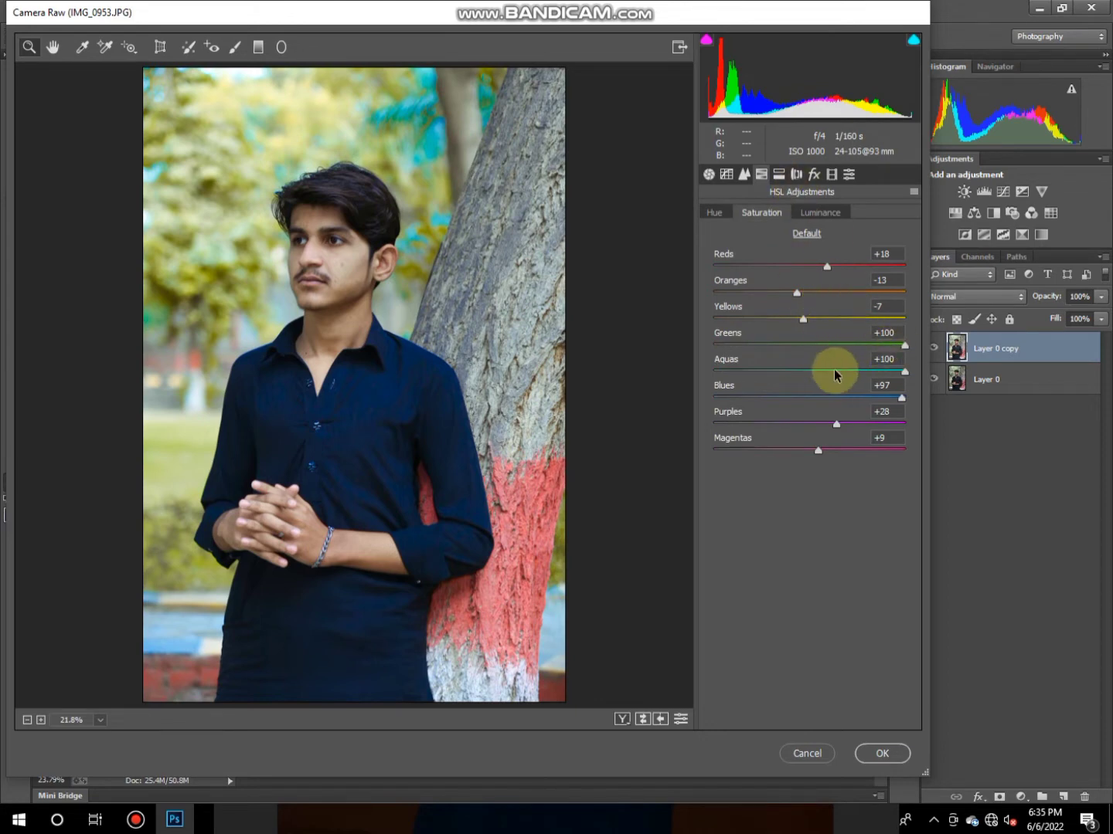
{"action": "left_click", "coordinate": [820, 213]}
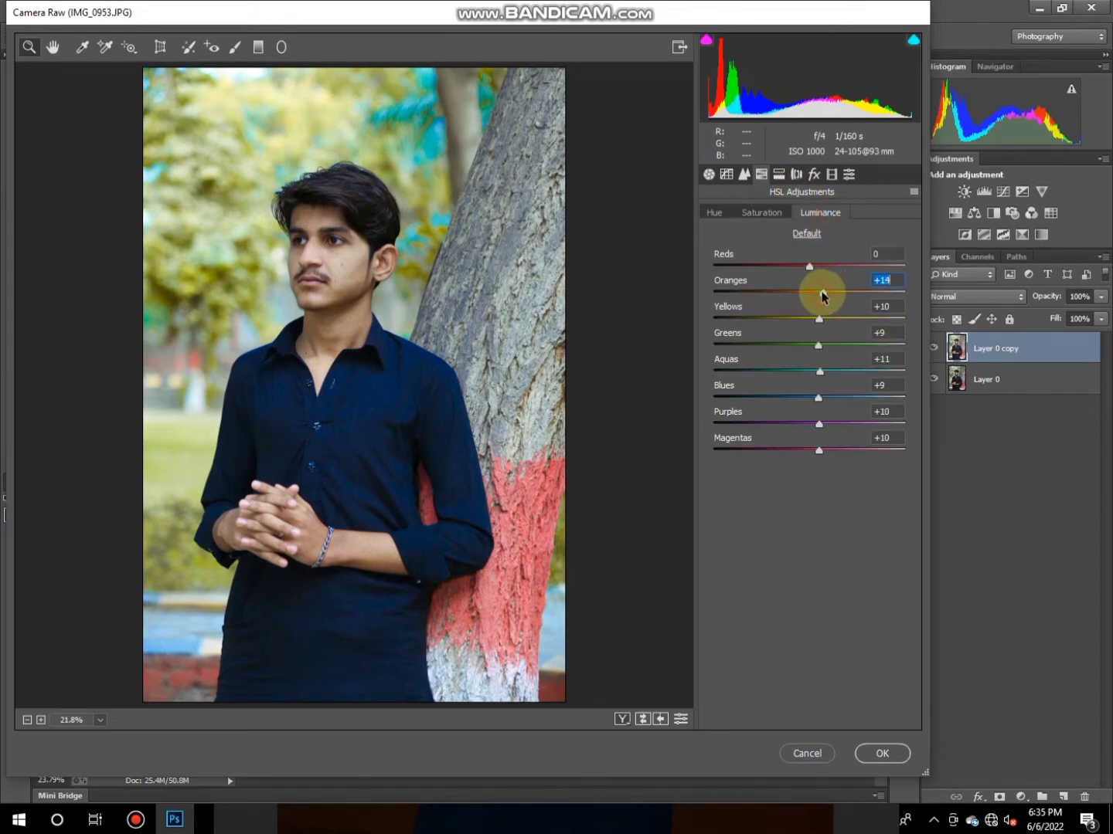
{"action": "left_click", "coordinate": [820, 320]}
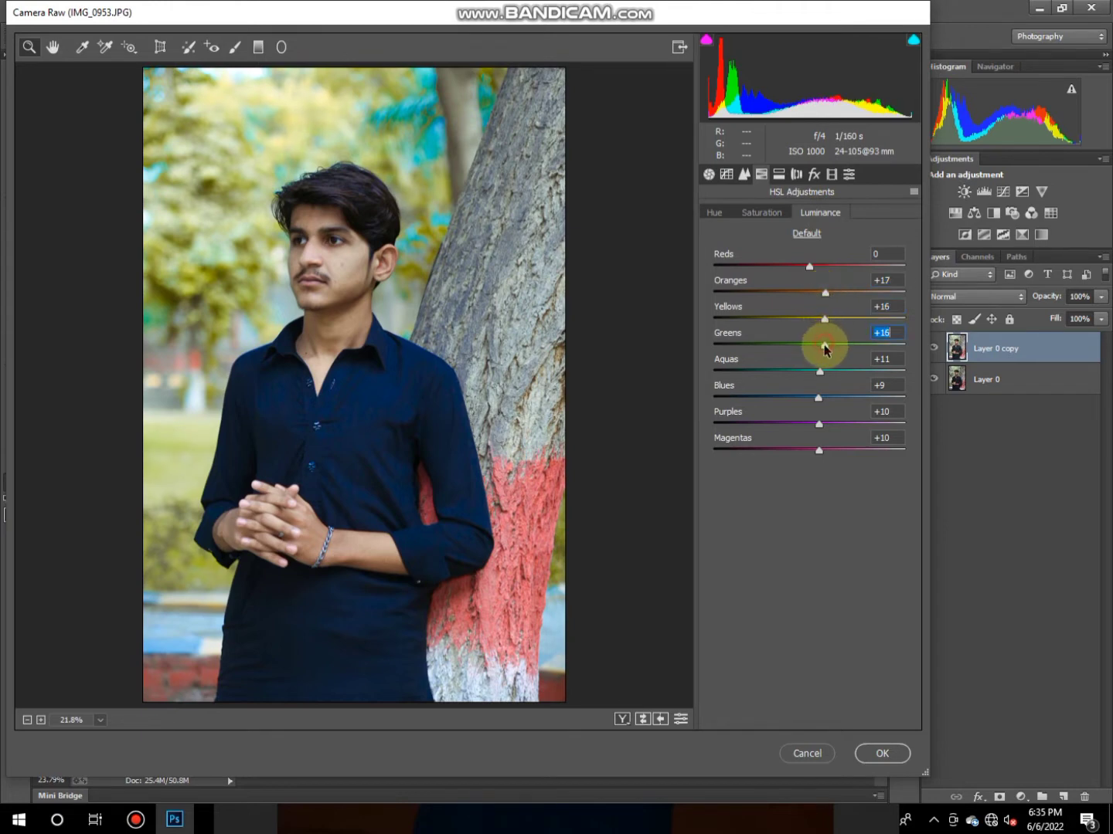
{"action": "left_click", "coordinate": [829, 423]}
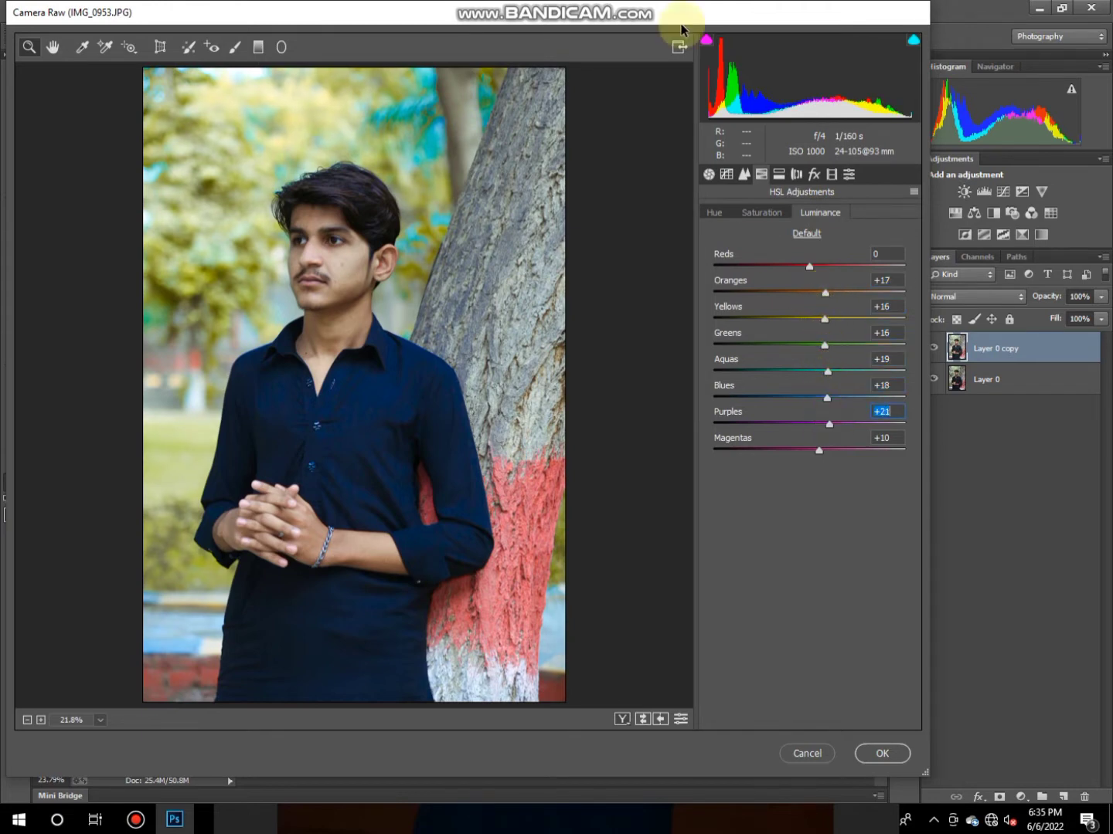
Step: Push blue primary saturation near maximum, blue primary hue to +2, green primary saturation to +57
{"action": "left_click", "coordinate": [831, 173]}
{"action": "left_click_drag", "start_coordinate": [856, 499], "coordinate": [903, 500]}
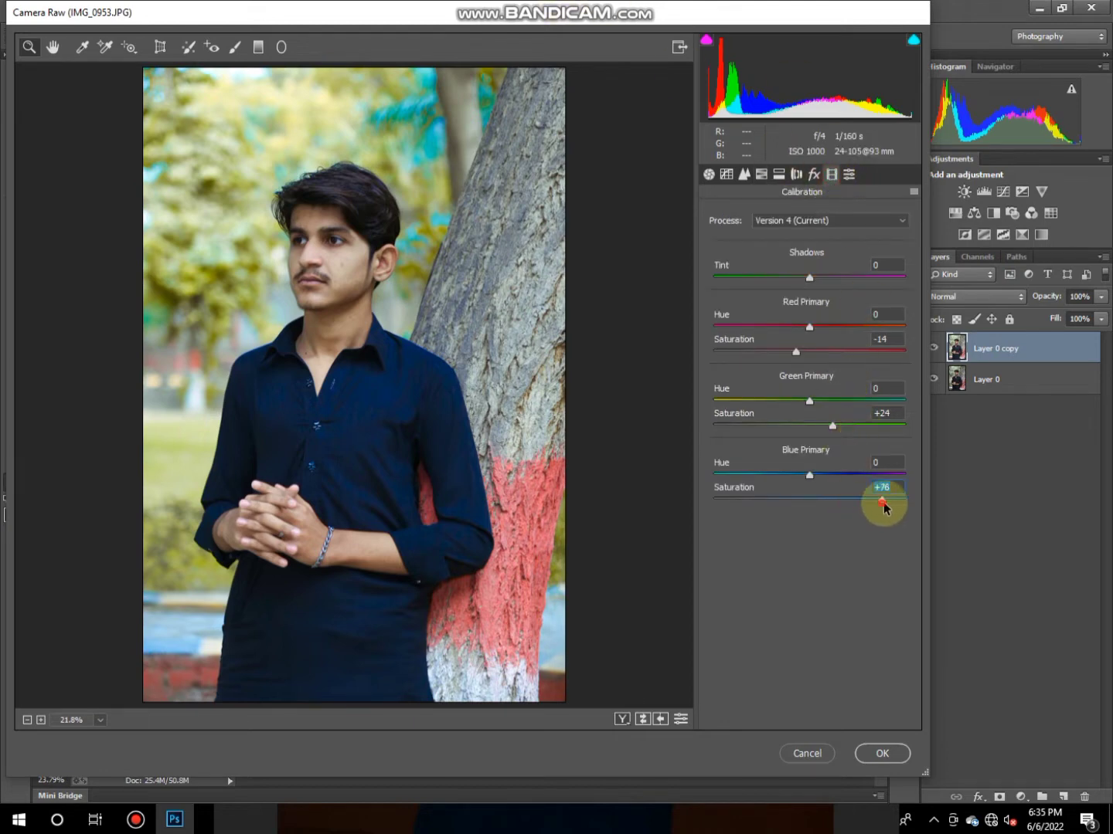
{"action": "left_click_drag", "start_coordinate": [800, 478], "coordinate": [807, 490]}
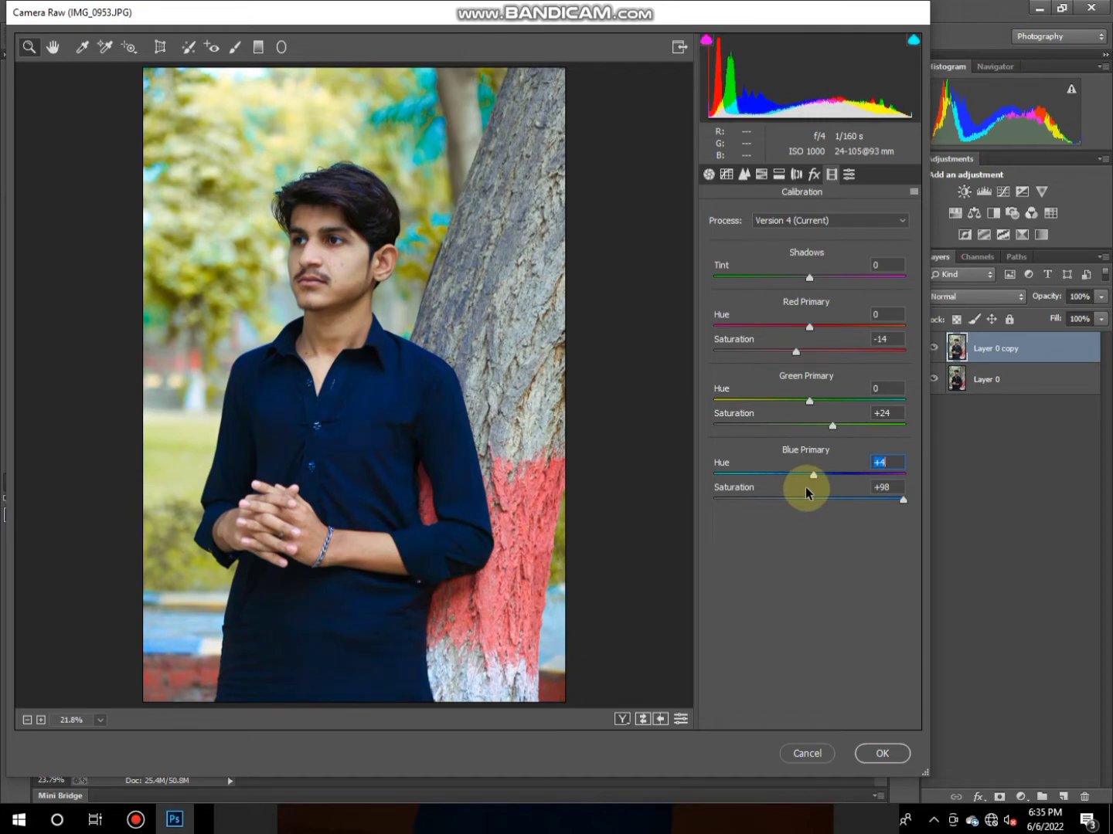
{"action": "key", "text": "Up"}
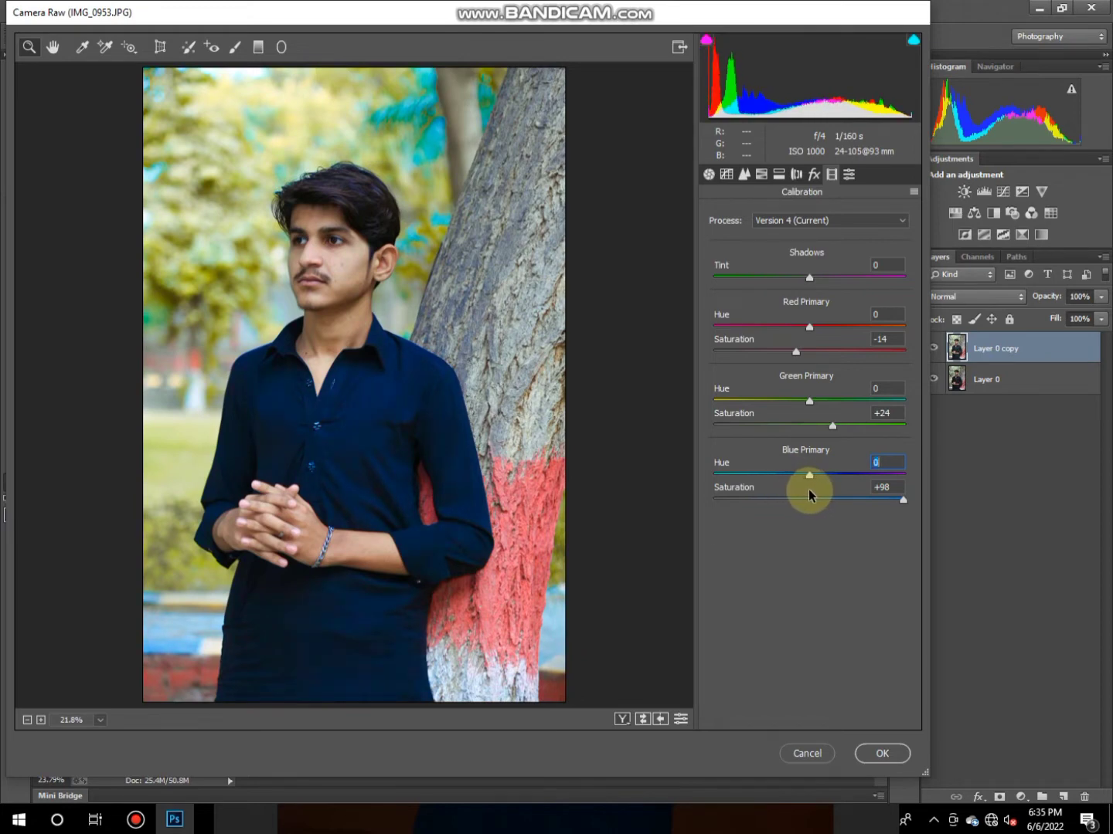
{"action": "key", "text": "Up"}
{"action": "key", "text": "Up"}
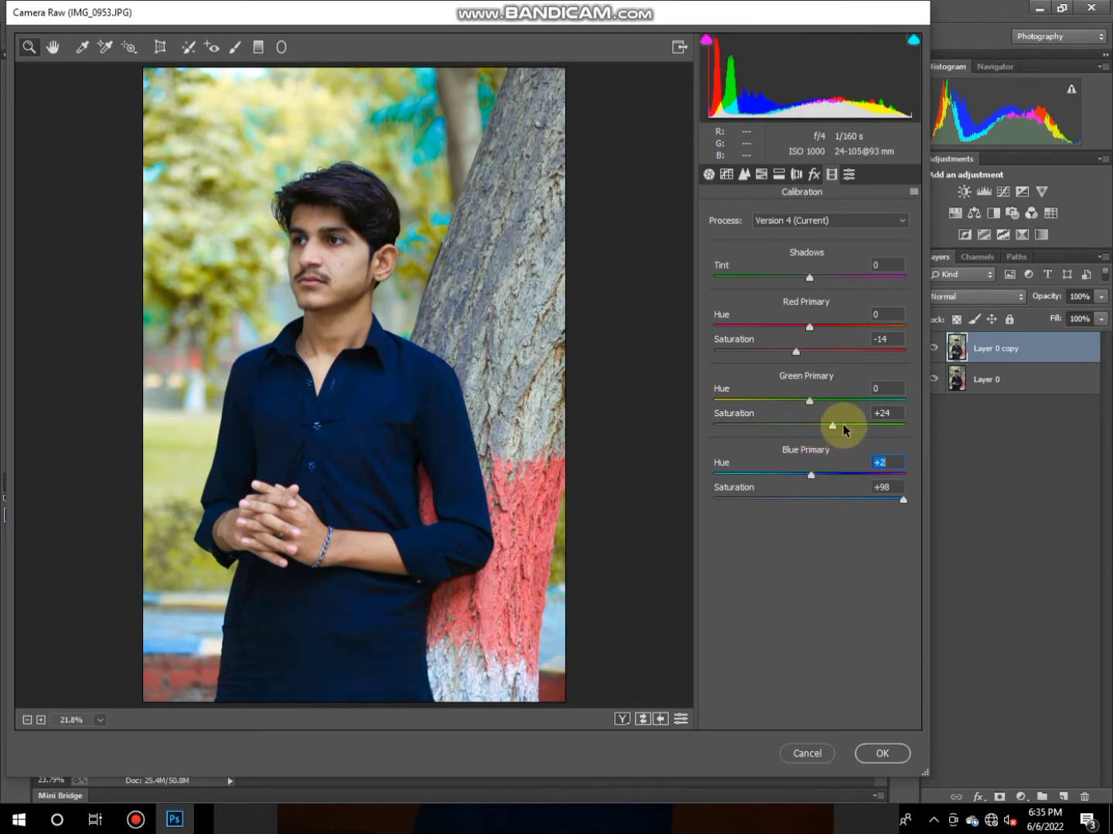
{"action": "left_click_drag", "start_coordinate": [843, 430], "coordinate": [863, 427]}
Step: Check the face zoomed in, fit the photo, and apply the Camera Raw grade
{"action": "left_click", "coordinate": [355, 224]}
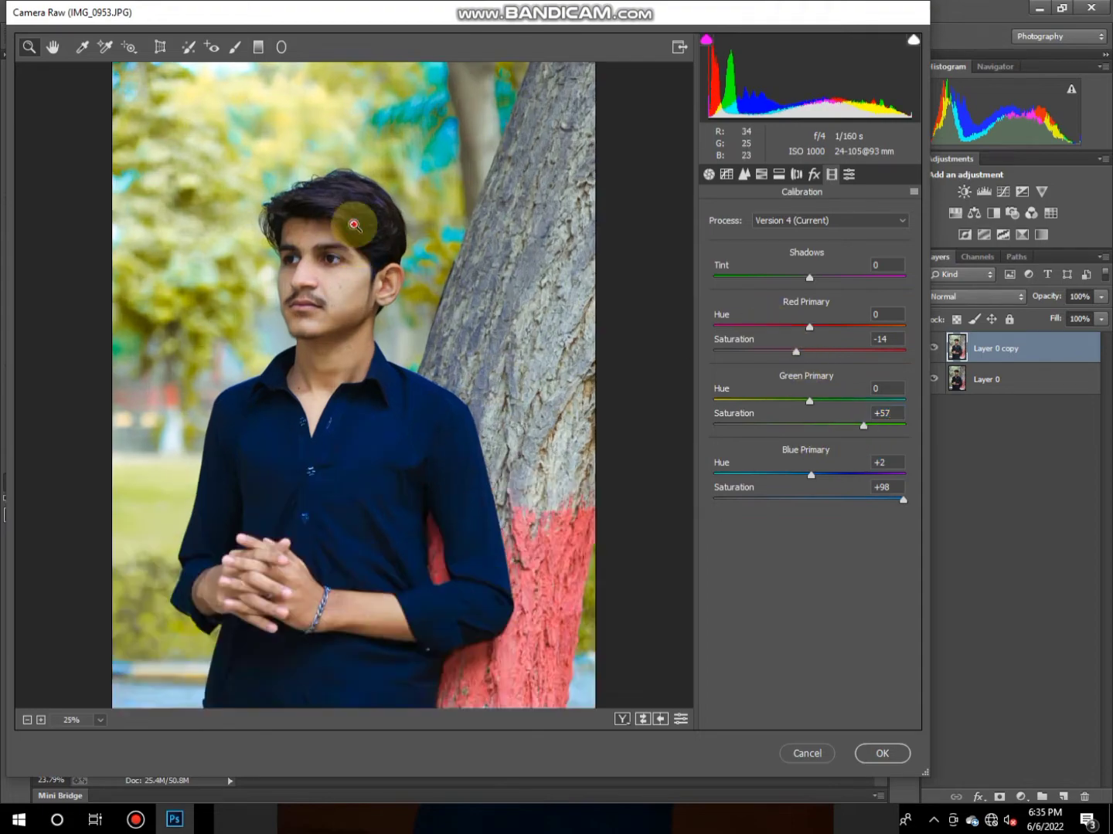
{"action": "left_click", "coordinate": [343, 275]}
{"action": "scroll", "coordinate": [334, 386], "scroll_direction": "down", "scroll_amount": 3}
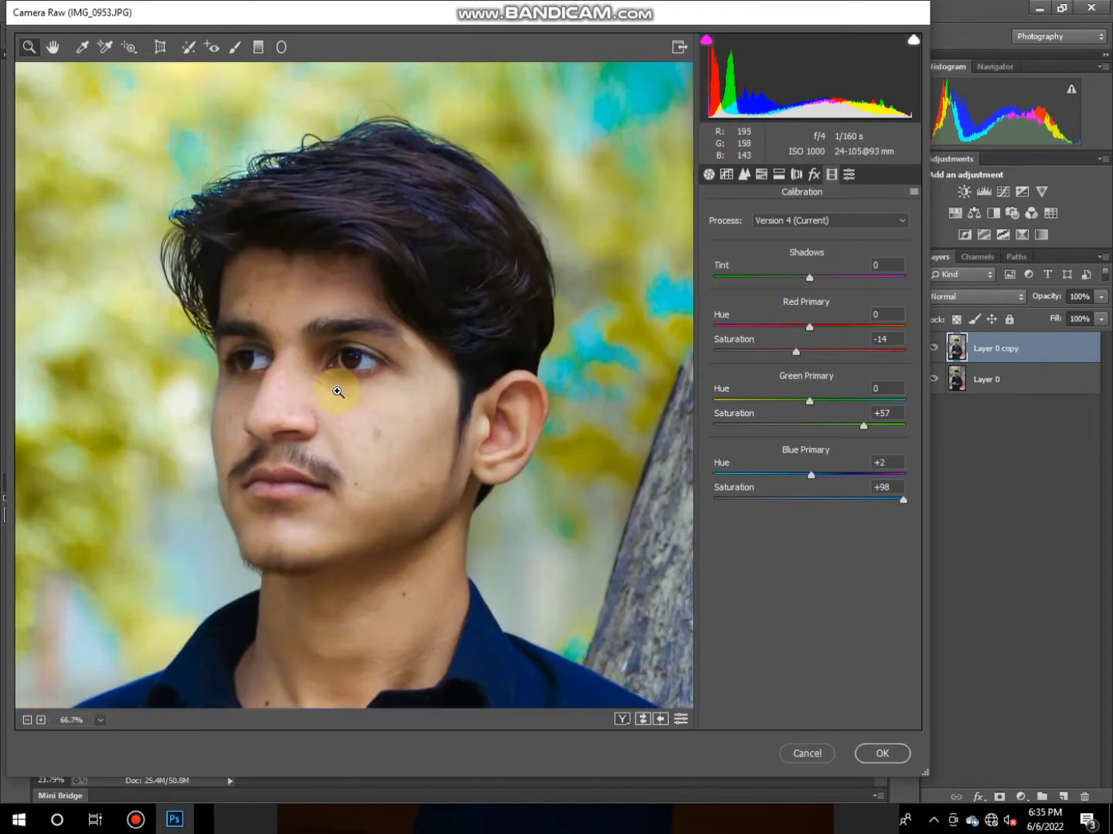
{"action": "right_click", "coordinate": [411, 412]}
{"action": "left_click", "coordinate": [464, 523]}
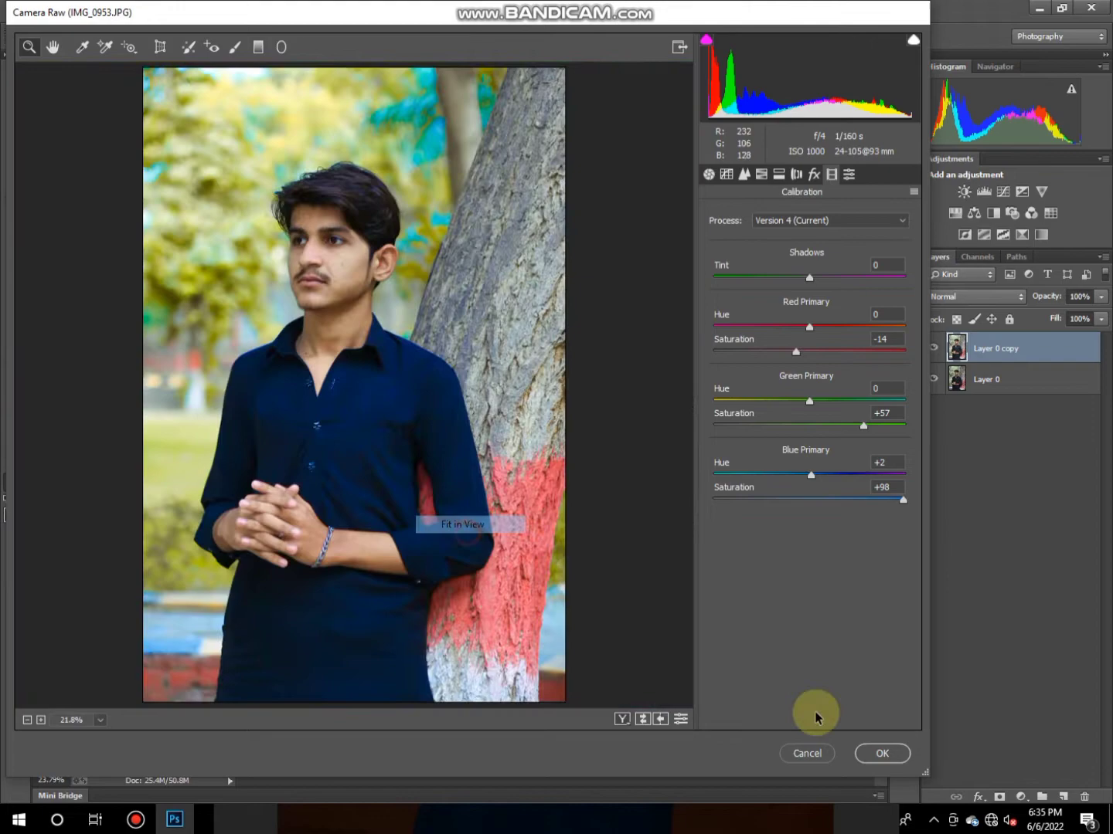
{"action": "left_click", "coordinate": [882, 753]}
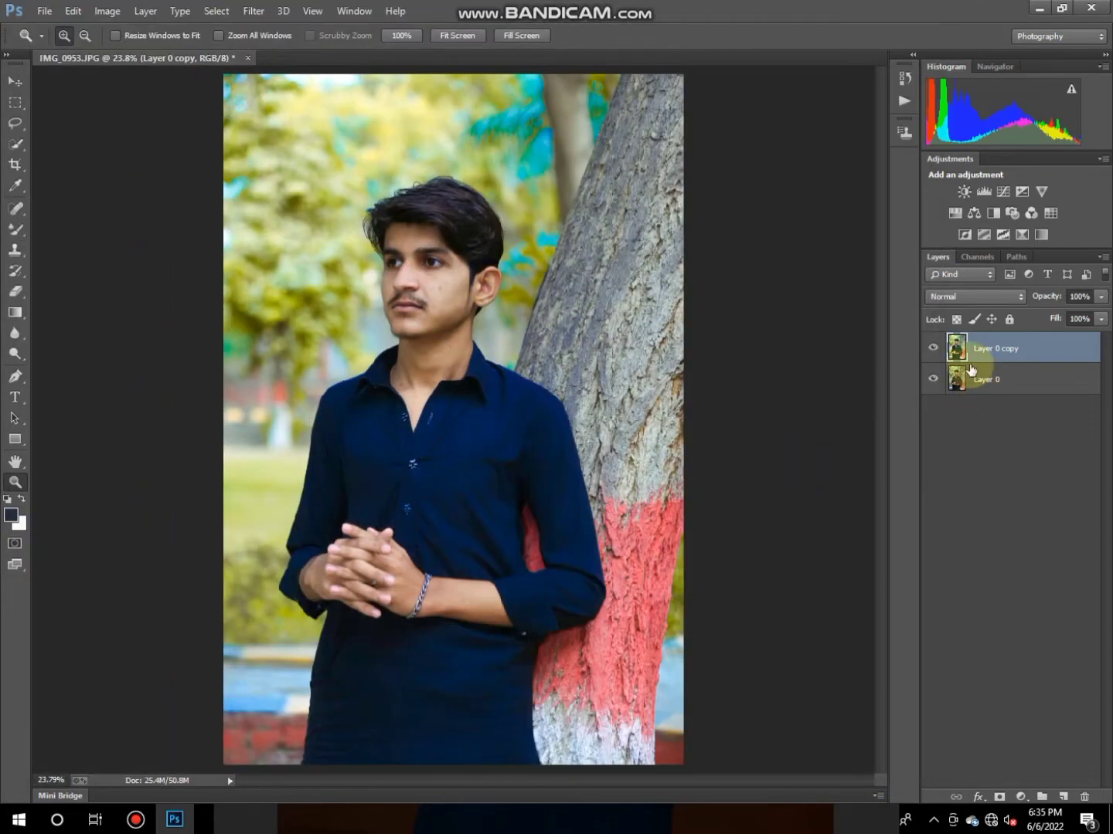
Step: Hide the graded layer to compare, and zoom to 100% on the face
{"action": "left_click", "coordinate": [933, 348]}
{"action": "left_click", "coordinate": [933, 348]}
{"action": "left_click", "coordinate": [444, 238]}
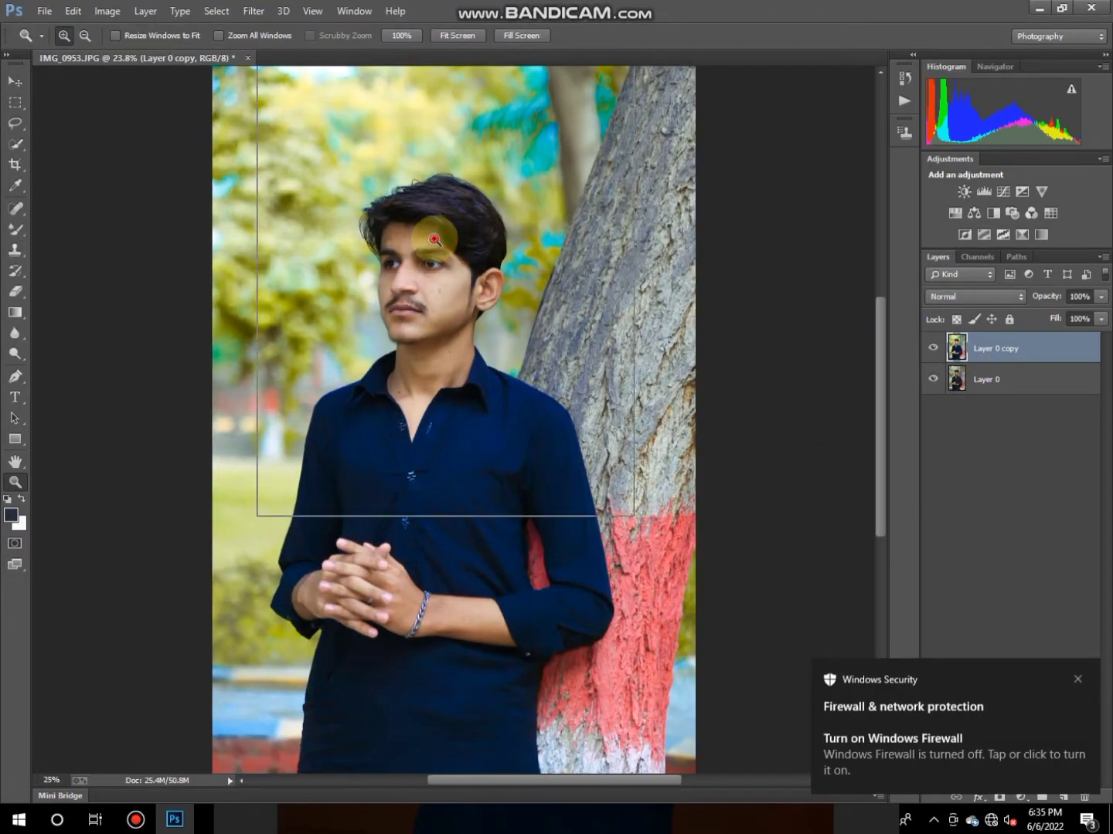
{"action": "left_click", "coordinate": [336, 256]}
{"action": "left_click", "coordinate": [278, 642]}
{"action": "left_click", "coordinate": [135, 819]}
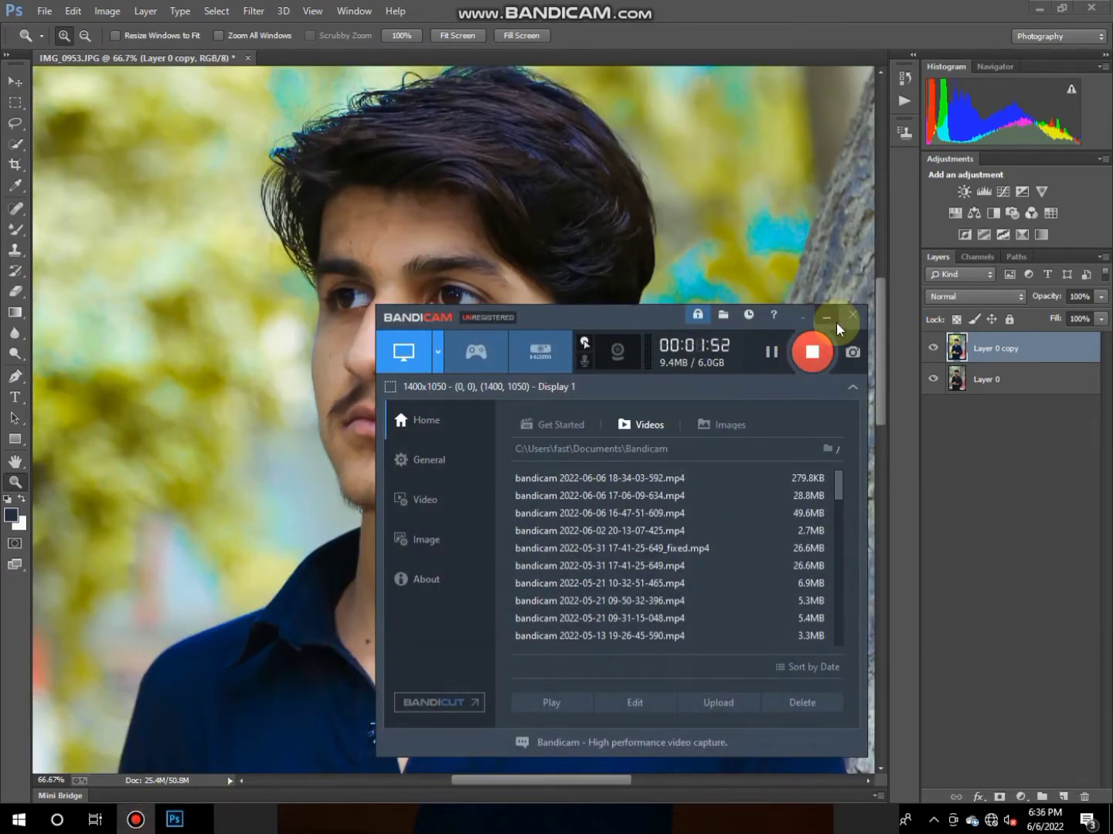
{"action": "left_click", "coordinate": [837, 326]}
{"action": "left_click", "coordinate": [401, 220]}
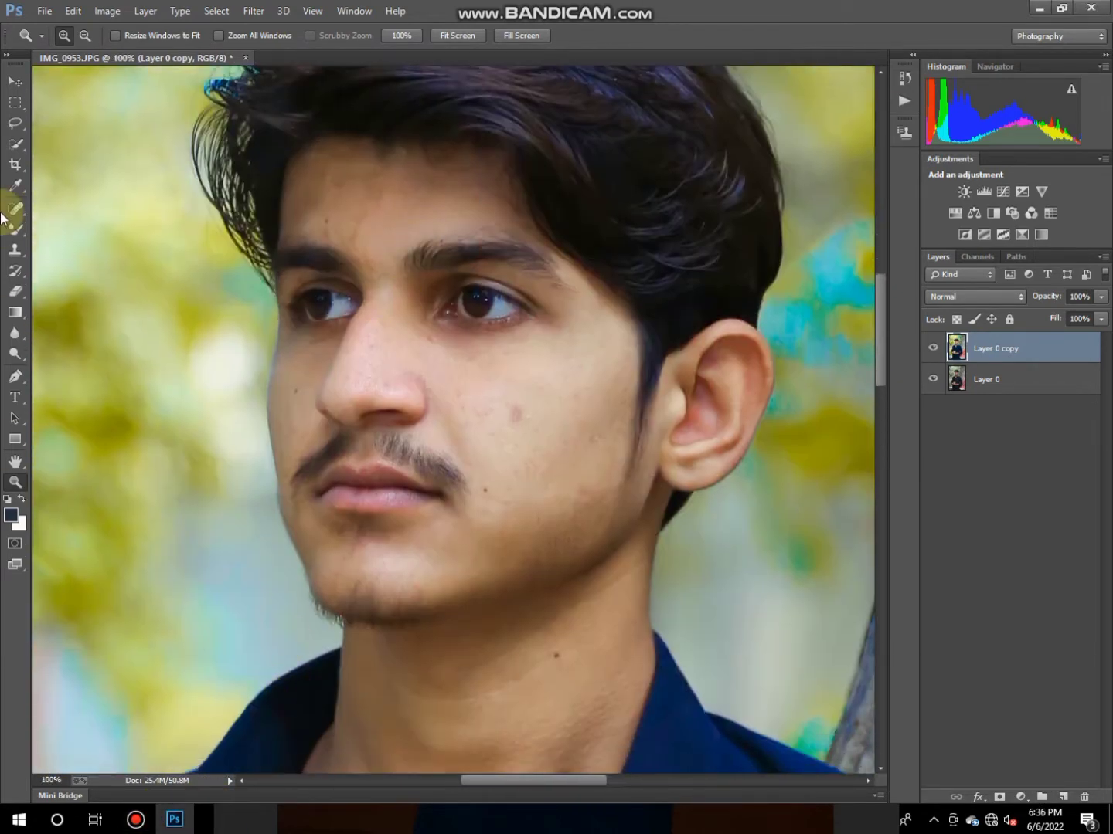
Step: Blend the forehead skin smooth with the Mixer Brush, resizing it as needed
{"action": "left_click", "coordinate": [11, 230]}
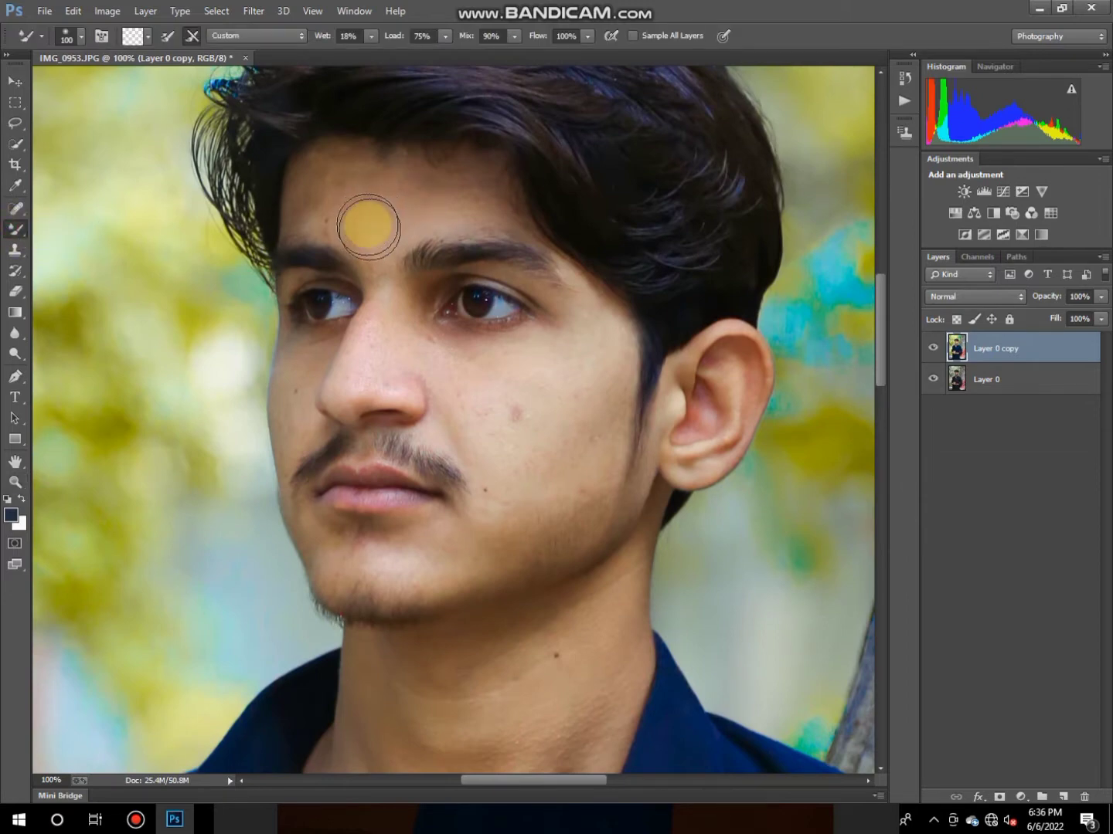
{"action": "key", "text": "bracketleft"}
{"action": "key", "text": "bracketleft"}
{"action": "key", "text": "bracketright"}
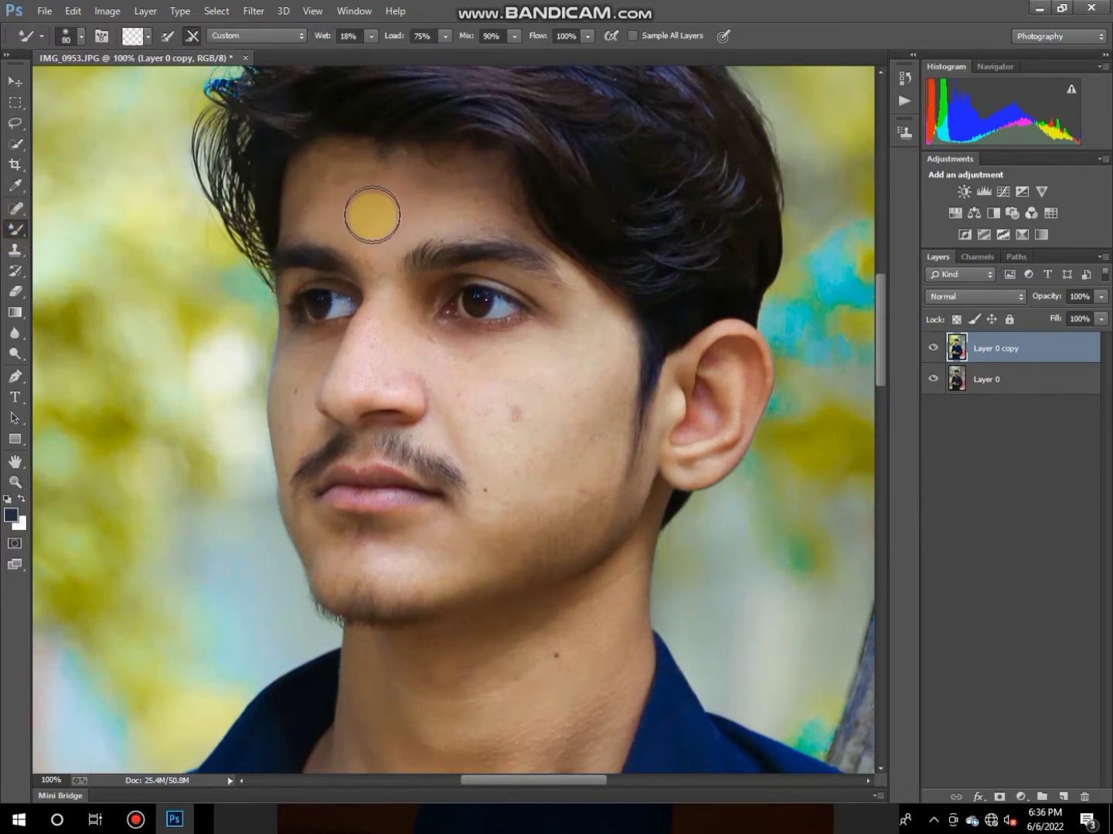
{"action": "left_click", "coordinate": [388, 218]}
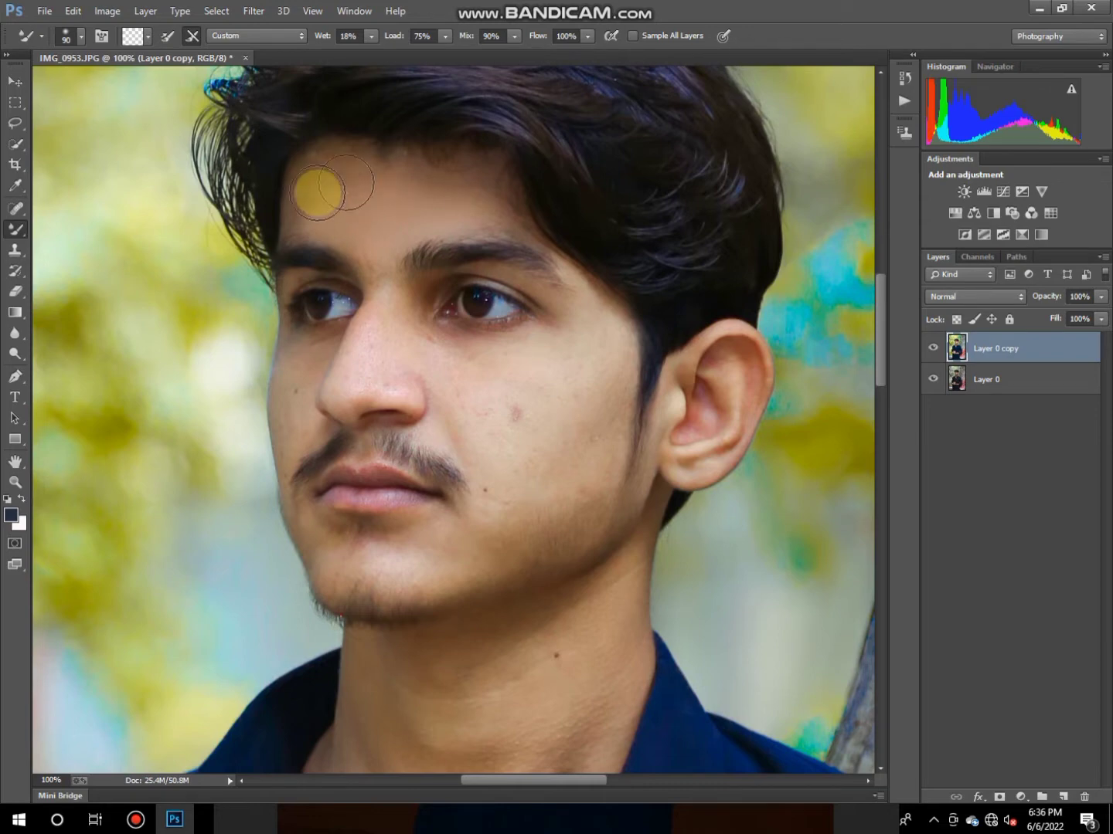
{"action": "key", "text": "bracketleft"}
{"action": "key", "text": "bracketleft"}
{"action": "left_click", "coordinate": [381, 214]}
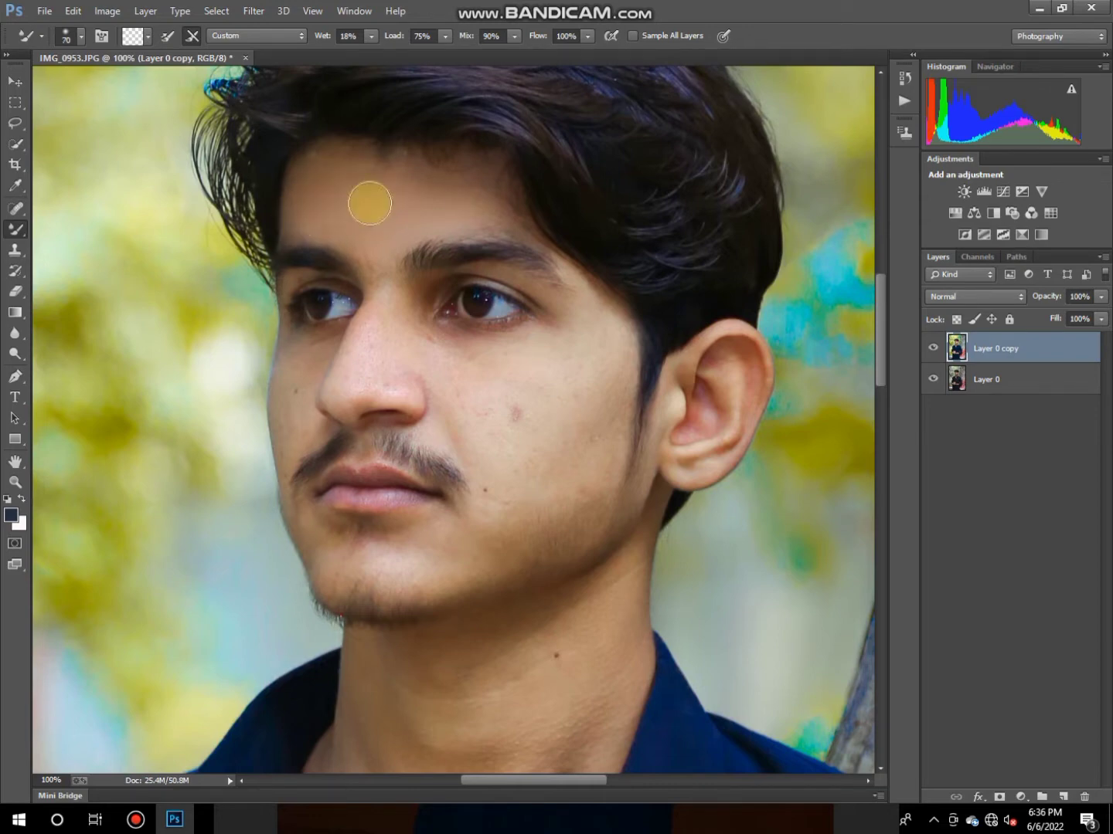
{"action": "key", "text": "bracketright"}
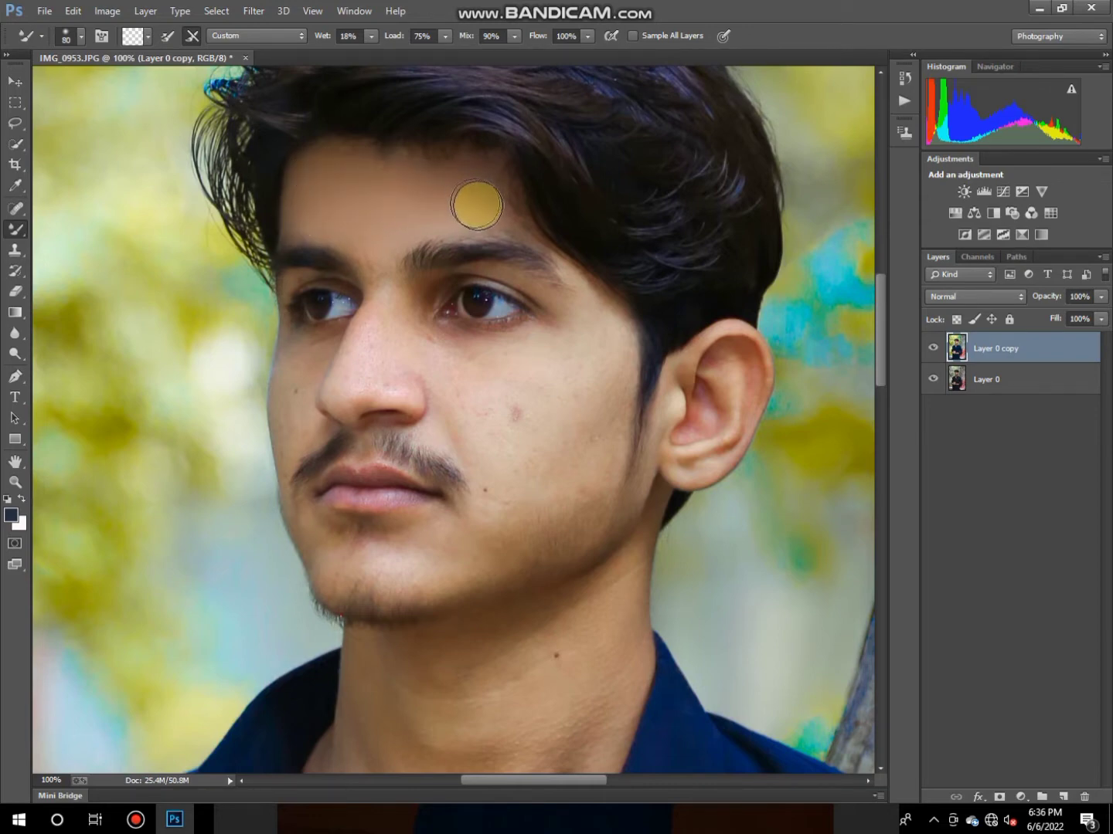
{"action": "key", "text": "bracketleft"}
{"action": "left_click", "coordinate": [426, 213]}
{"action": "left_click", "coordinate": [359, 206]}
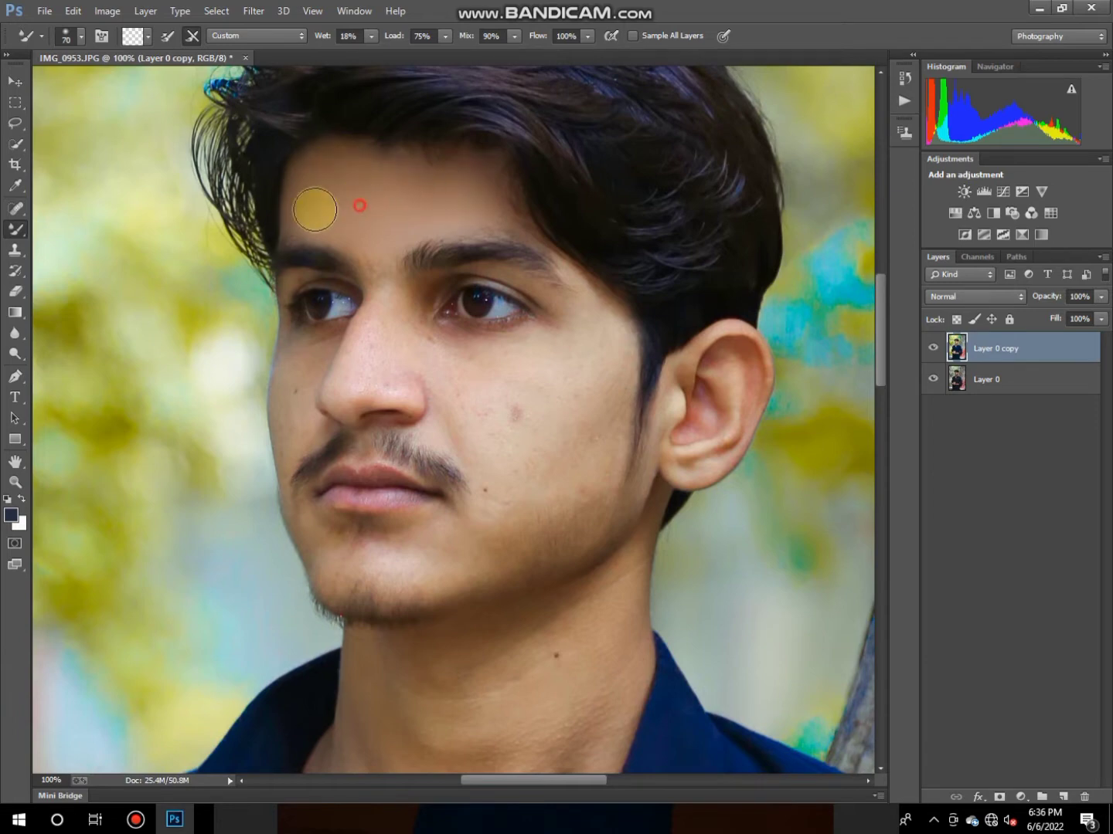
Step: Smooth the skin around the nose bridge and cheeks
{"action": "scroll", "coordinate": [371, 303], "scroll_direction": "down", "scroll_amount": 2}
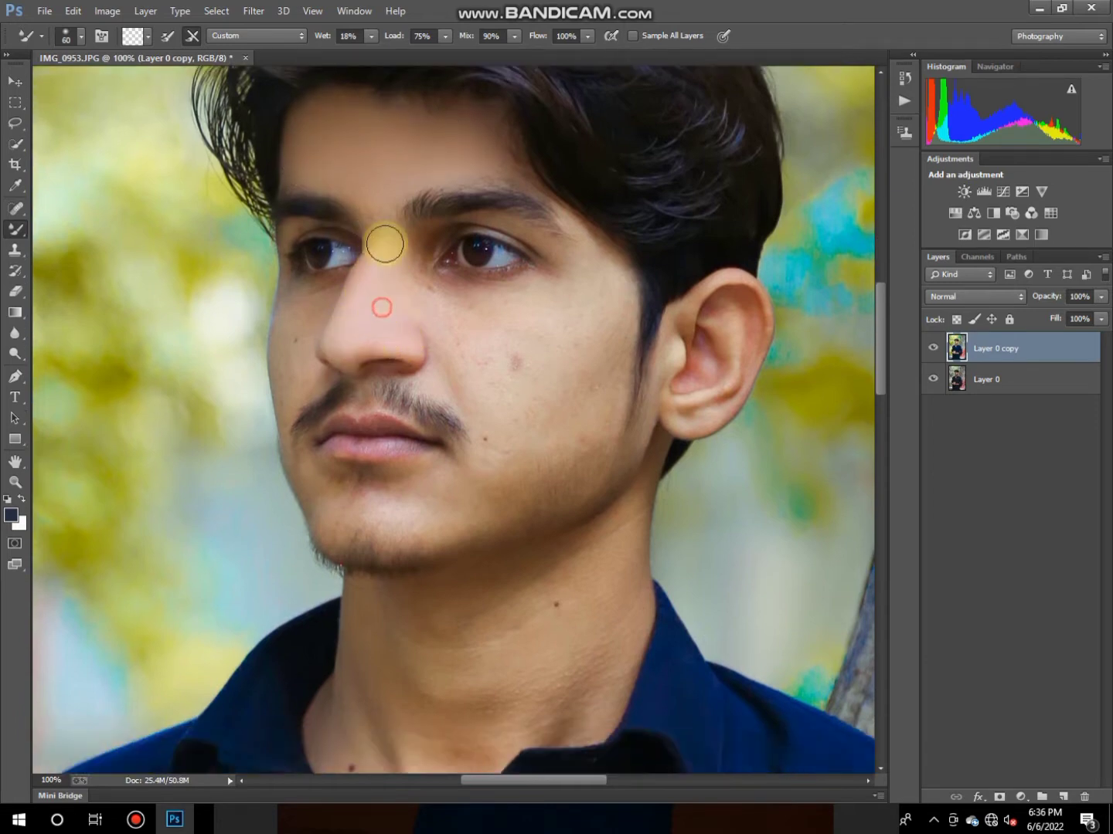
{"action": "key", "text": "bracketleft"}
{"action": "left_click", "coordinate": [376, 238]}
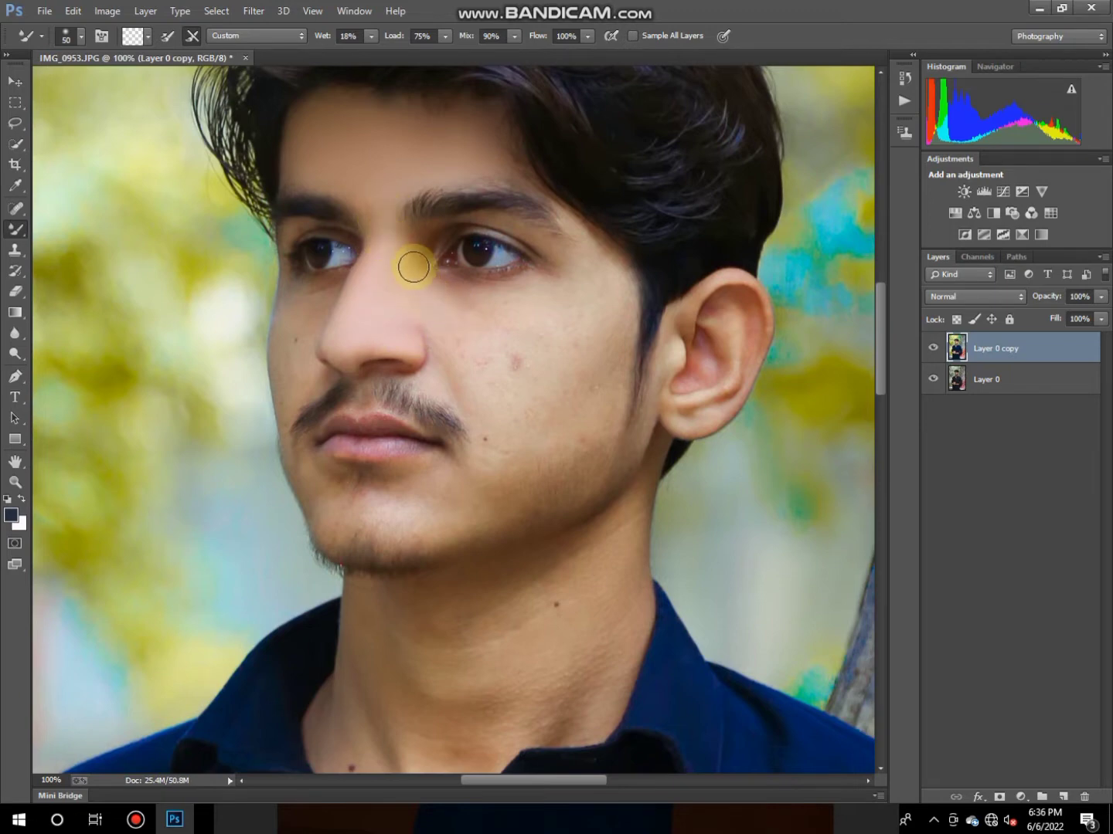
{"action": "scroll", "coordinate": [438, 295], "scroll_direction": "down", "scroll_amount": 2}
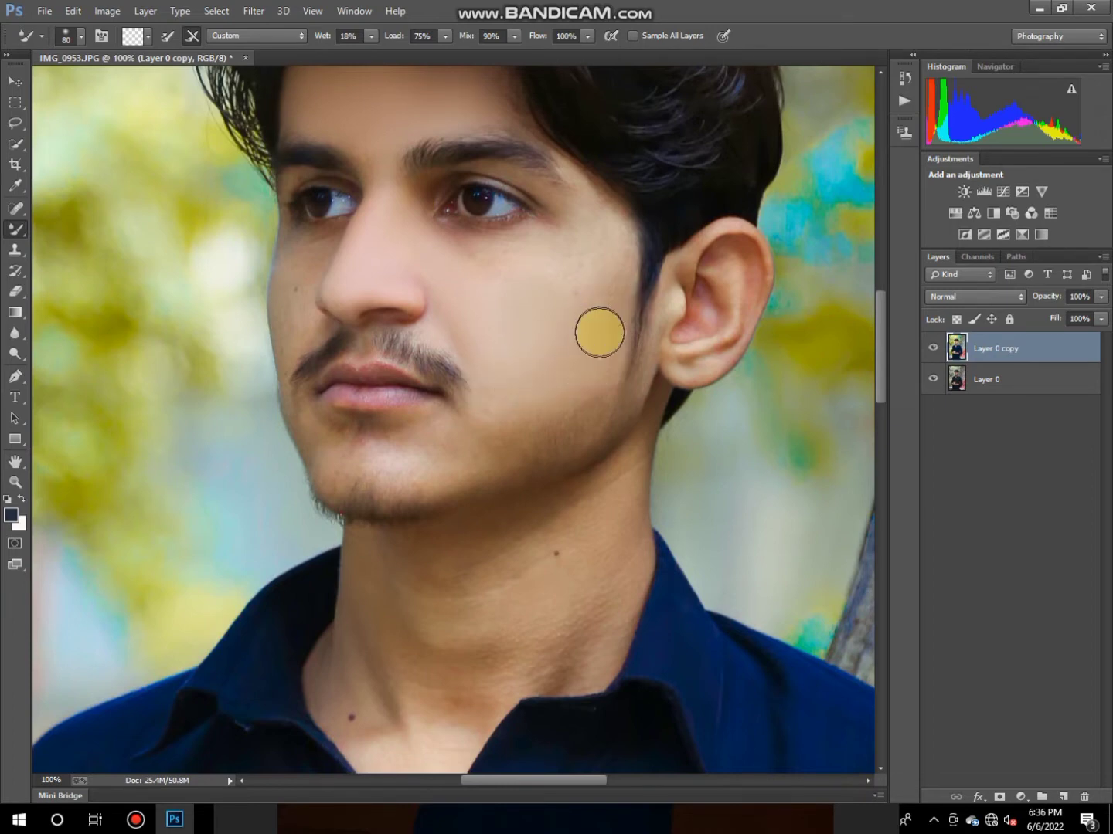
{"action": "key", "text": "bracketright"}
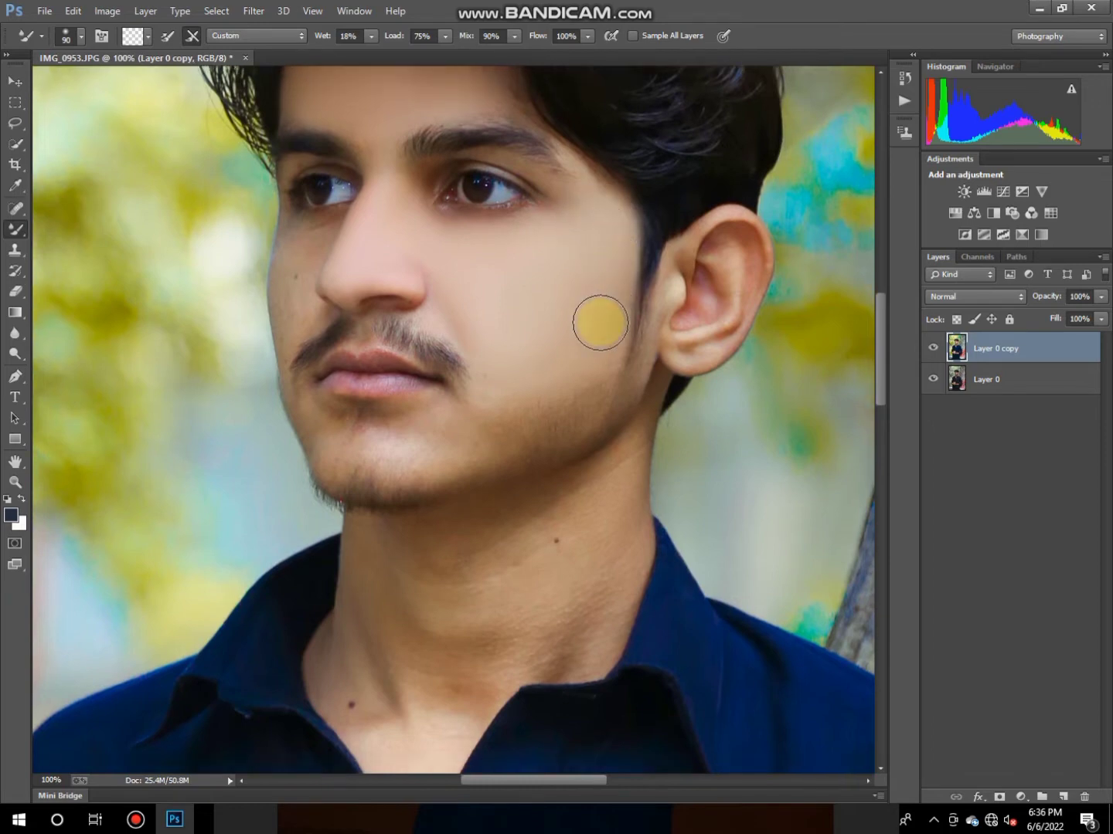
{"action": "scroll", "coordinate": [598, 319], "scroll_direction": "down", "scroll_amount": 3}
{"action": "key", "text": "bracketleft"}
{"action": "key", "text": "bracketleft"}
{"action": "key", "text": "bracketleft"}
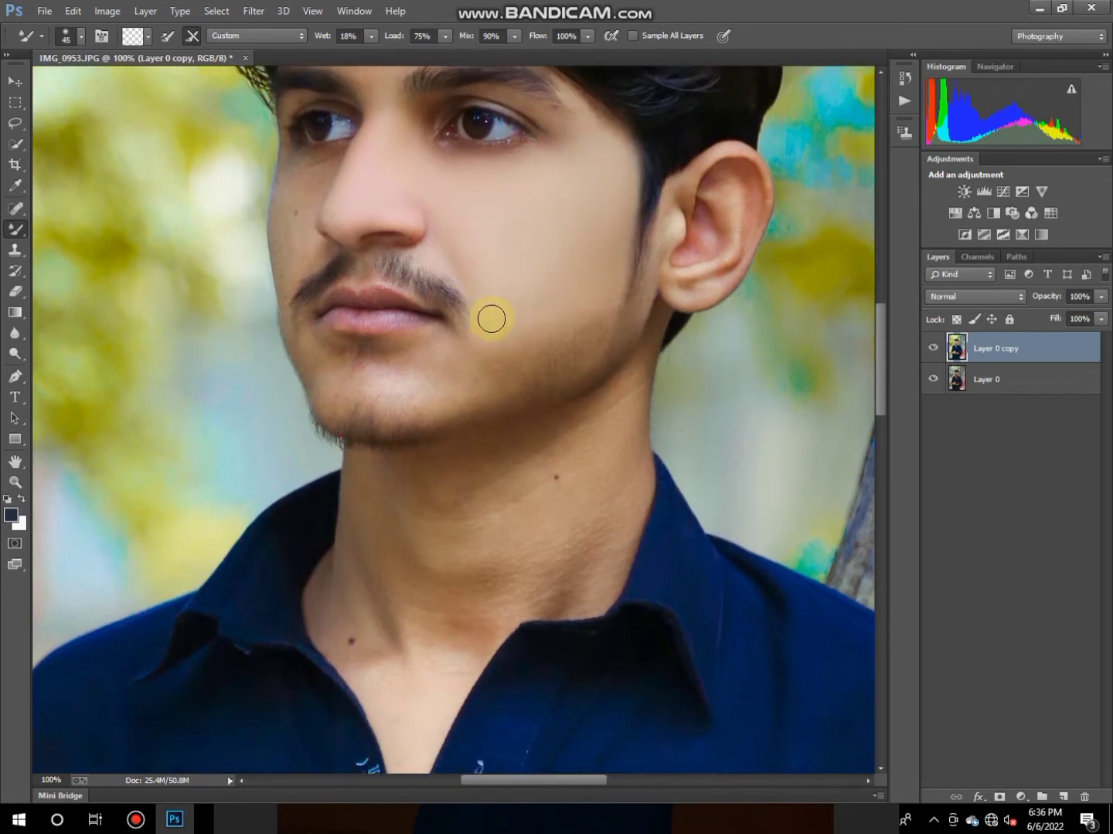
{"action": "scroll", "coordinate": [427, 327], "scroll_direction": "down", "scroll_amount": 2}
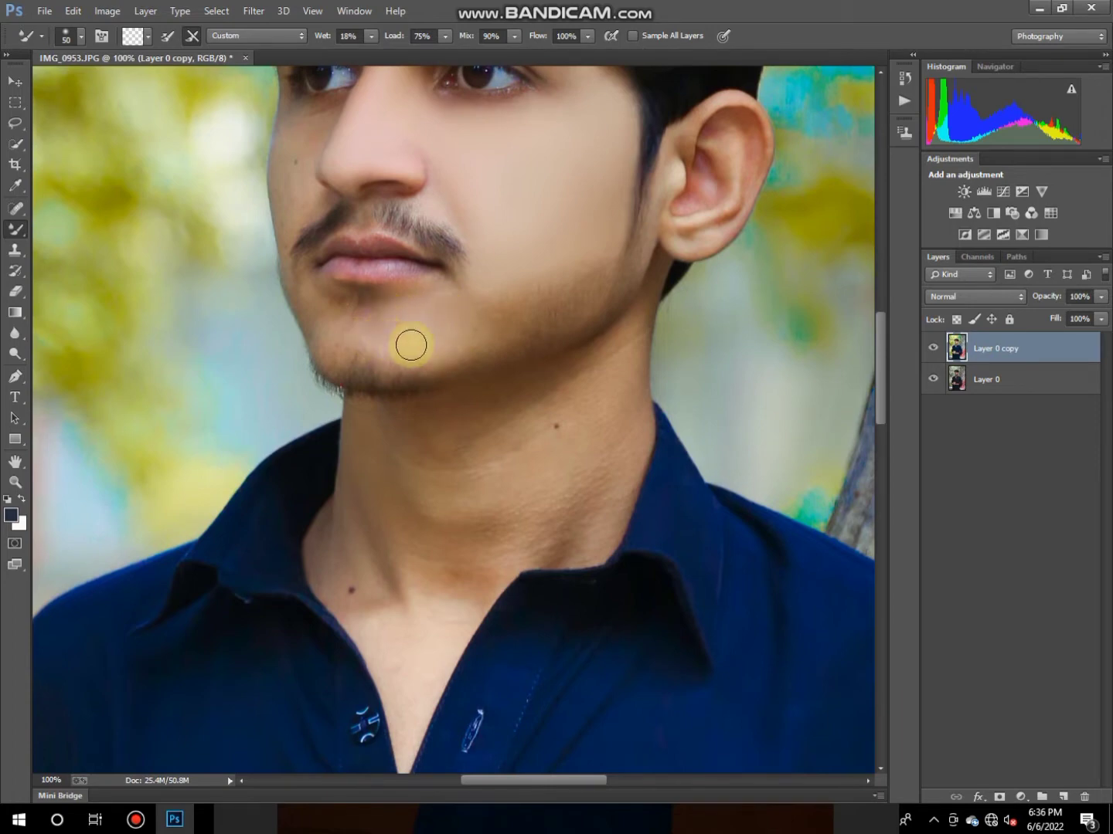
Step: Adjust the view, then zoom to 200% around the eyes and nose
{"action": "left_click", "coordinate": [135, 819]}
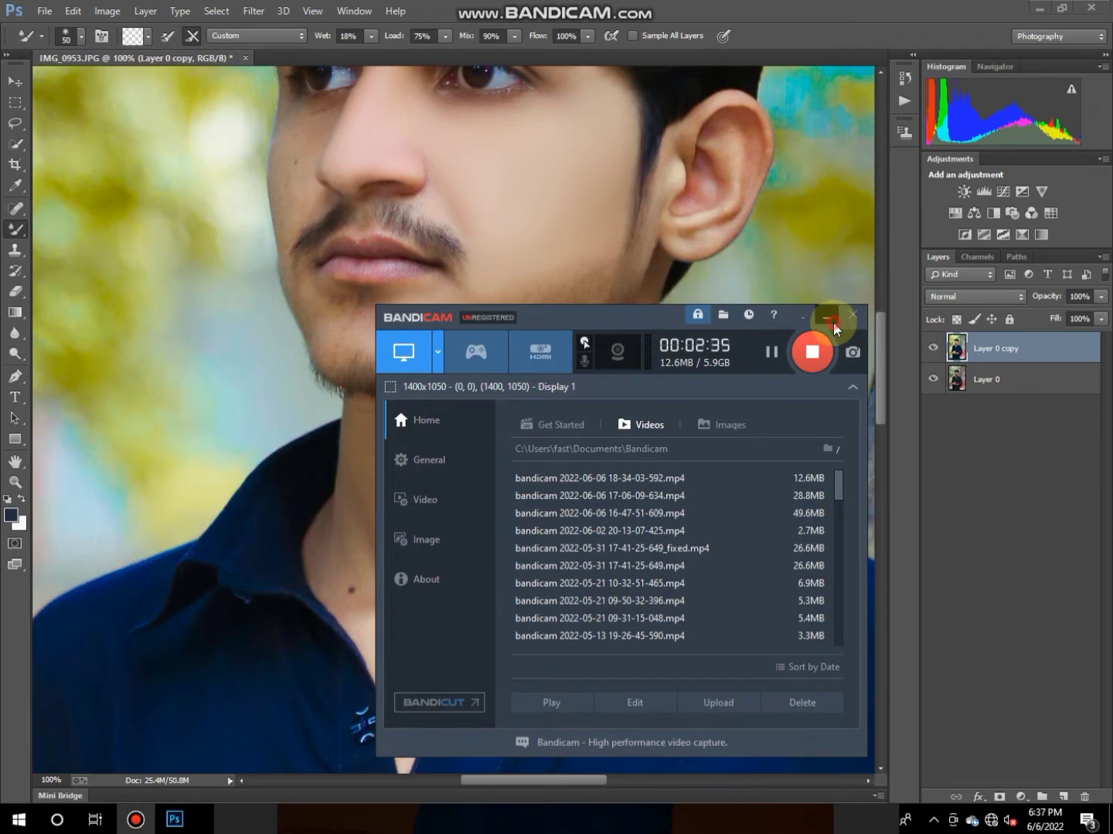
{"action": "left_click", "coordinate": [828, 318]}
{"action": "left_click", "coordinate": [135, 819]}
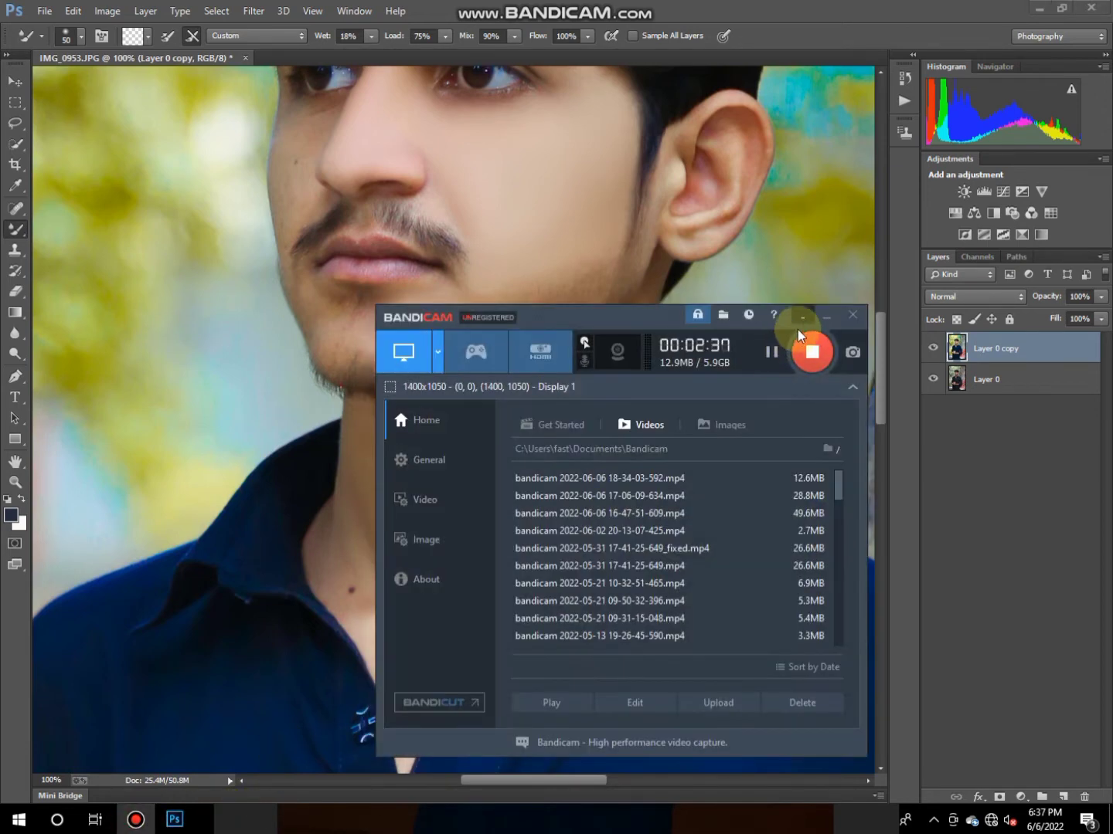
{"action": "left_click", "coordinate": [825, 319]}
{"action": "scroll", "coordinate": [489, 278], "scroll_direction": "up", "scroll_amount": 3}
{"action": "scroll", "coordinate": [355, 256], "scroll_direction": "up", "scroll_amount": 2}
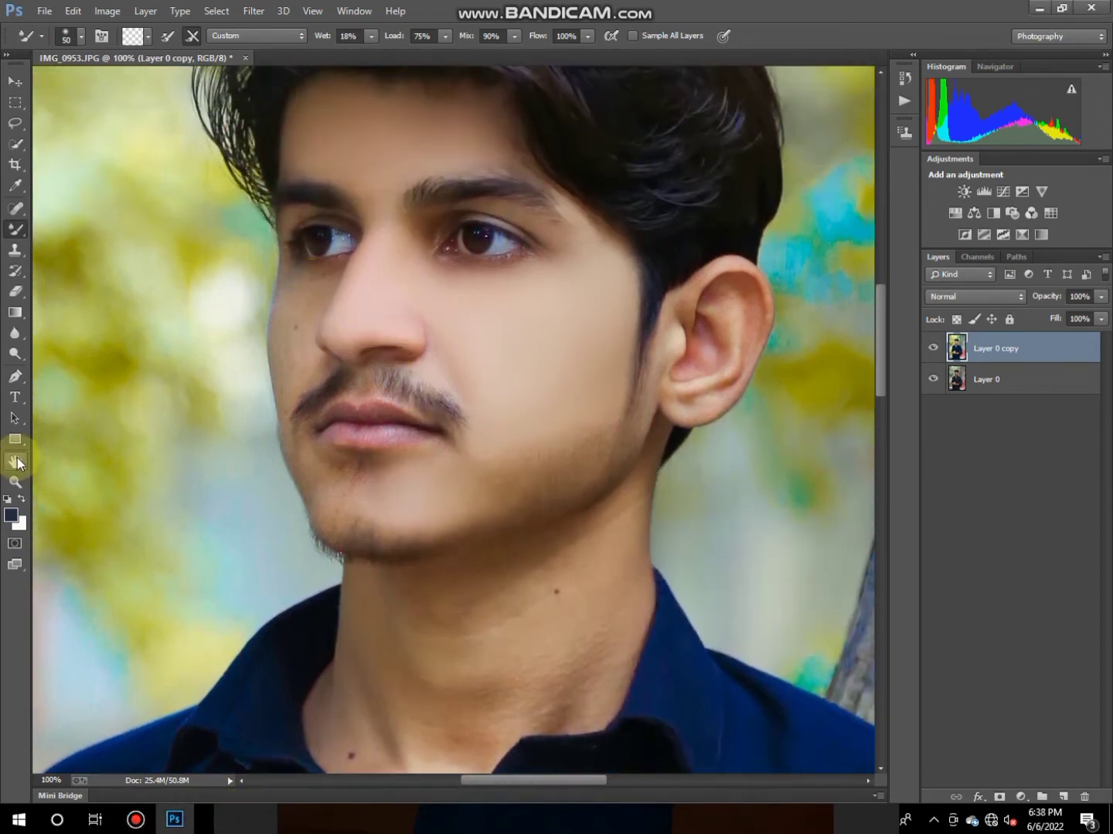
{"action": "left_click", "coordinate": [14, 480]}
{"action": "left_click", "coordinate": [310, 255]}
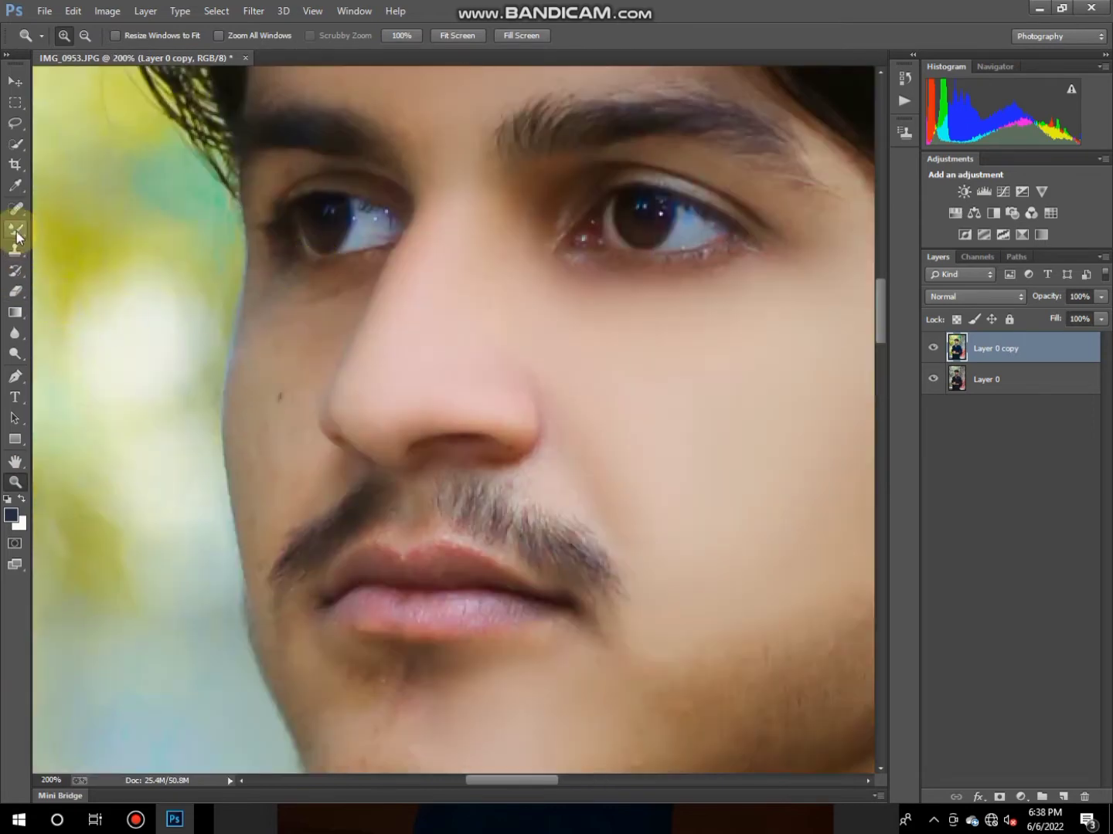
Step: Blend the skin beside the nose and along the chin with an enlarged Mixer Brush
{"action": "left_click", "coordinate": [16, 229]}
{"action": "scroll", "coordinate": [229, 415], "scroll_direction": "down", "scroll_amount": 2}
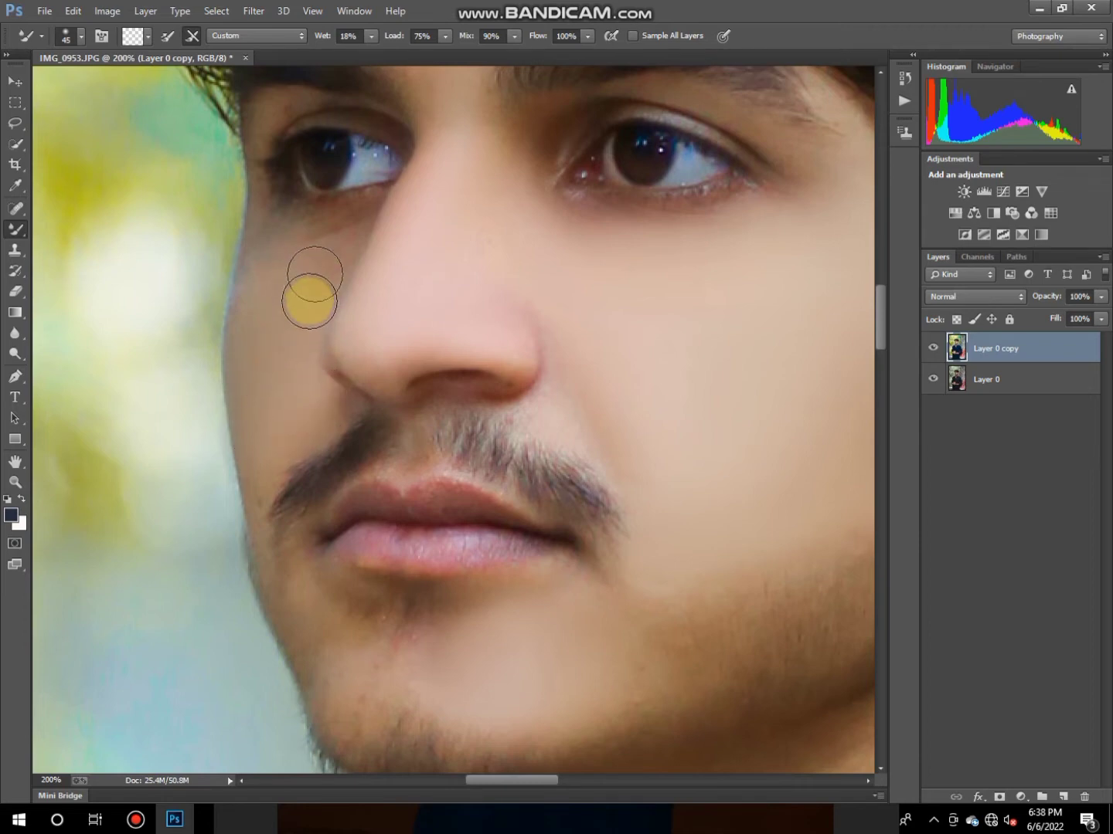
{"action": "key", "text": "bracketleft"}
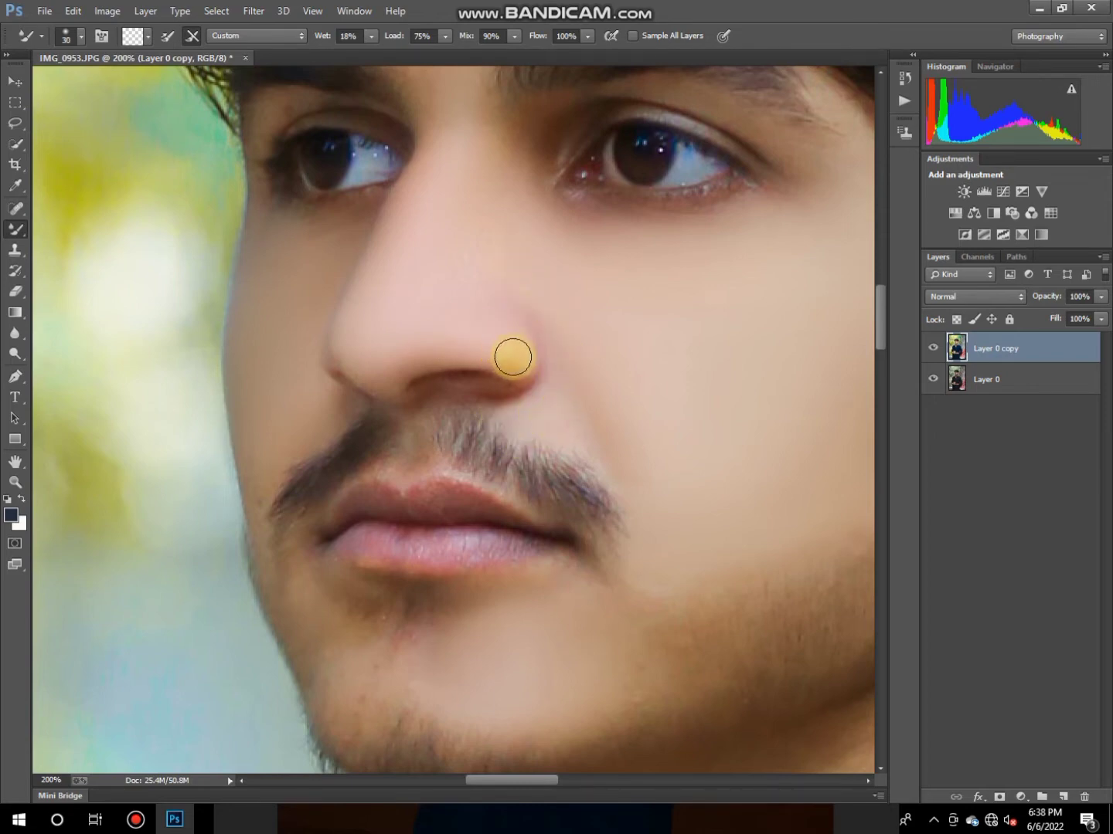
{"action": "scroll", "coordinate": [512, 357], "scroll_direction": "down", "scroll_amount": 1}
{"action": "key", "text": "bracketright"}
{"action": "scroll", "coordinate": [628, 434], "scroll_direction": "down", "scroll_amount": 2}
{"action": "key", "text": "bracketright"}
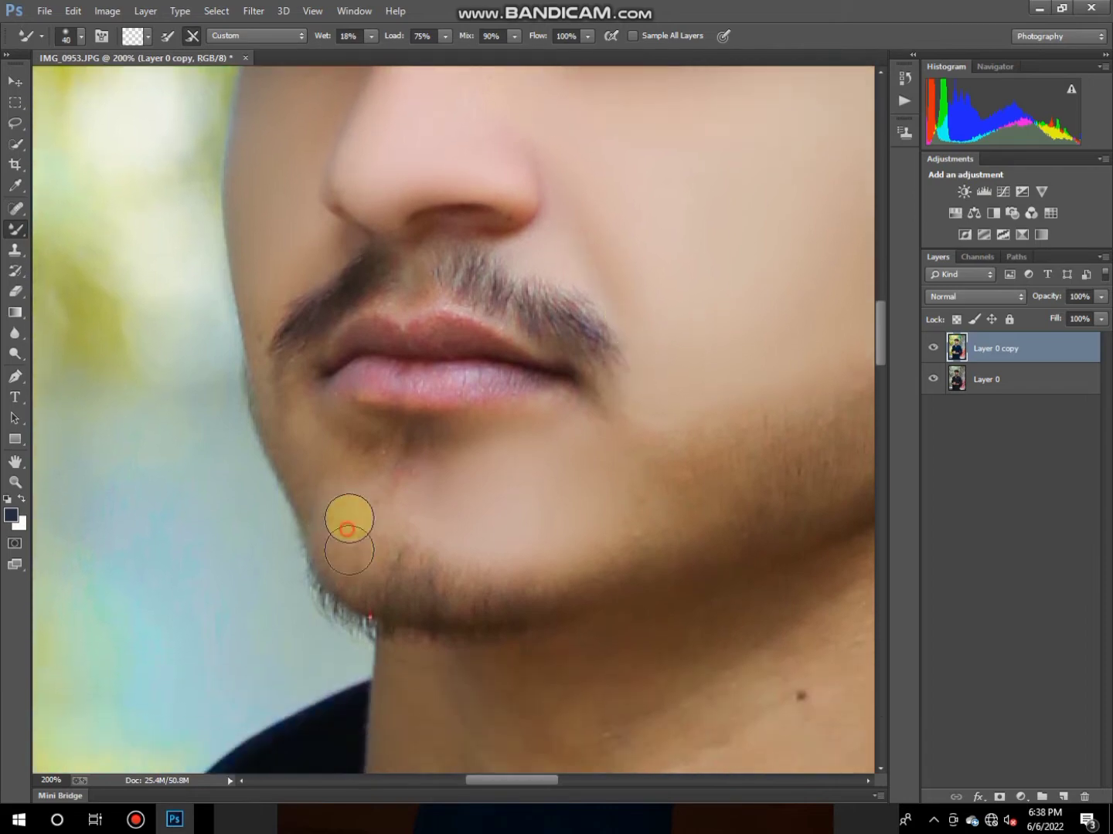
{"action": "mouse_move", "coordinate": [357, 442]}
{"action": "left_mouse_down"}
{"action": "mouse_move", "coordinate": [340, 462]}
{"action": "mouse_move", "coordinate": [311, 454]}
{"action": "left_mouse_up"}
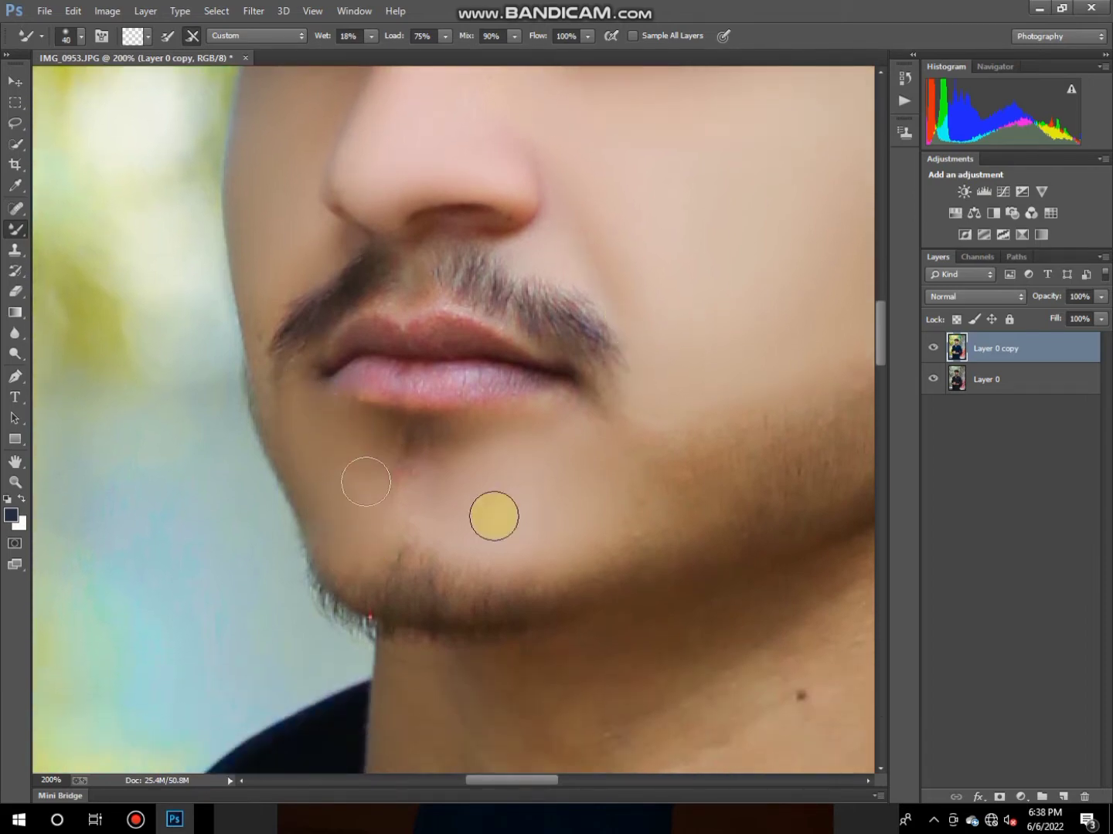
{"action": "scroll", "coordinate": [491, 514], "scroll_direction": "down", "scroll_amount": 3}
{"action": "scroll", "coordinate": [398, 155], "scroll_direction": "down", "scroll_amount": 2}
Step: Fit the photo on screen, then zoom in on the chin and neck
{"action": "left_click", "coordinate": [15, 481]}
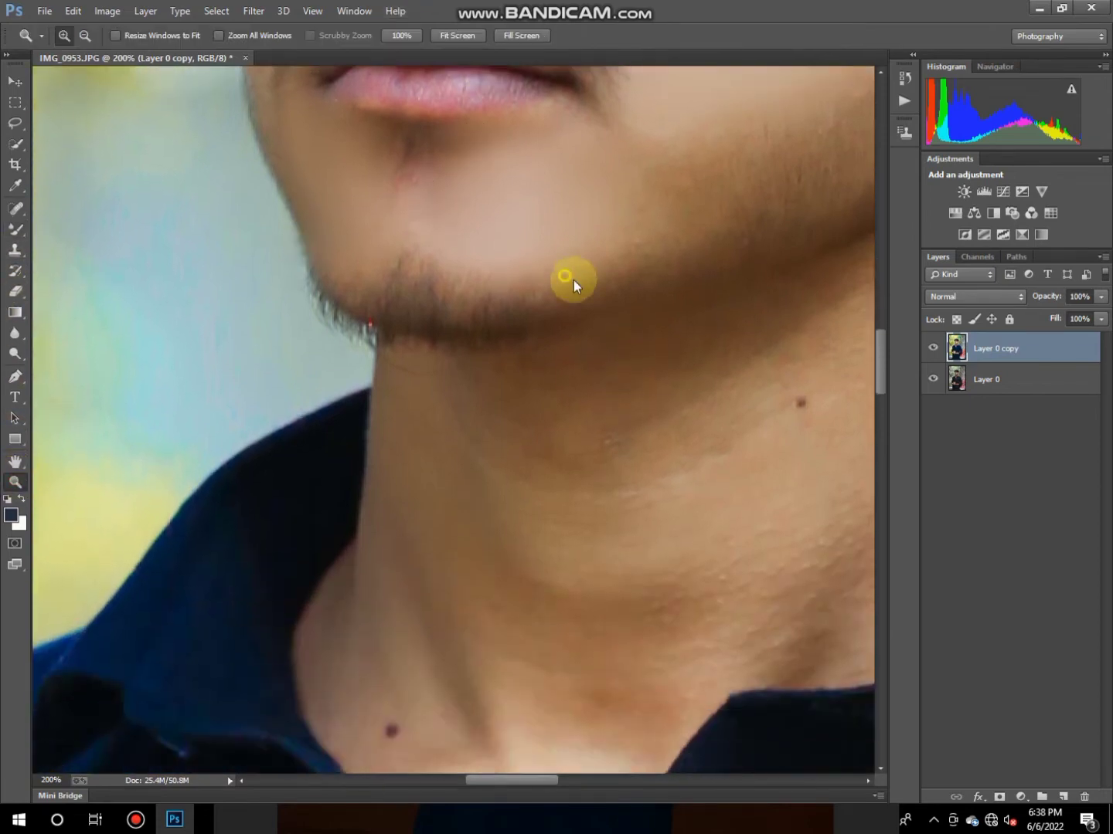
{"action": "key", "text": "ctrl+0"}
{"action": "left_click", "coordinate": [497, 452]}
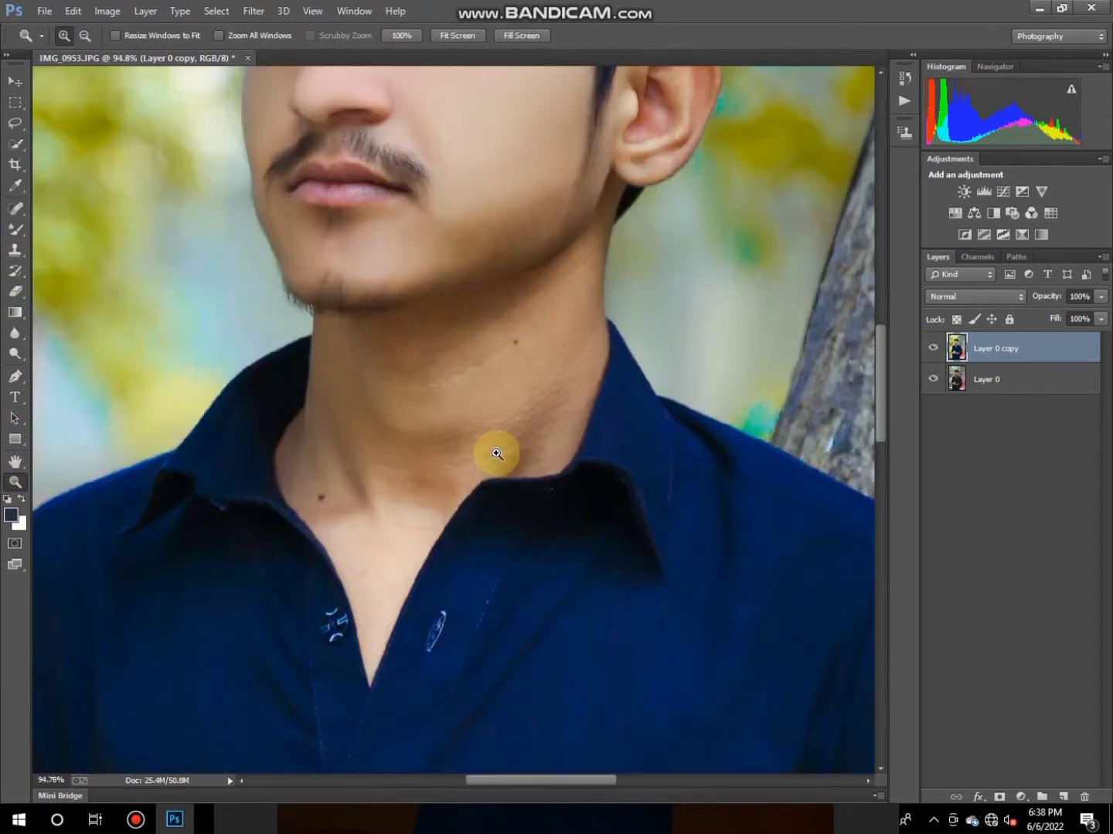
{"action": "left_click", "coordinate": [410, 283]}
Step: Smooth the right side of the neck and the skin just above the collar
{"action": "left_click", "coordinate": [14, 230]}
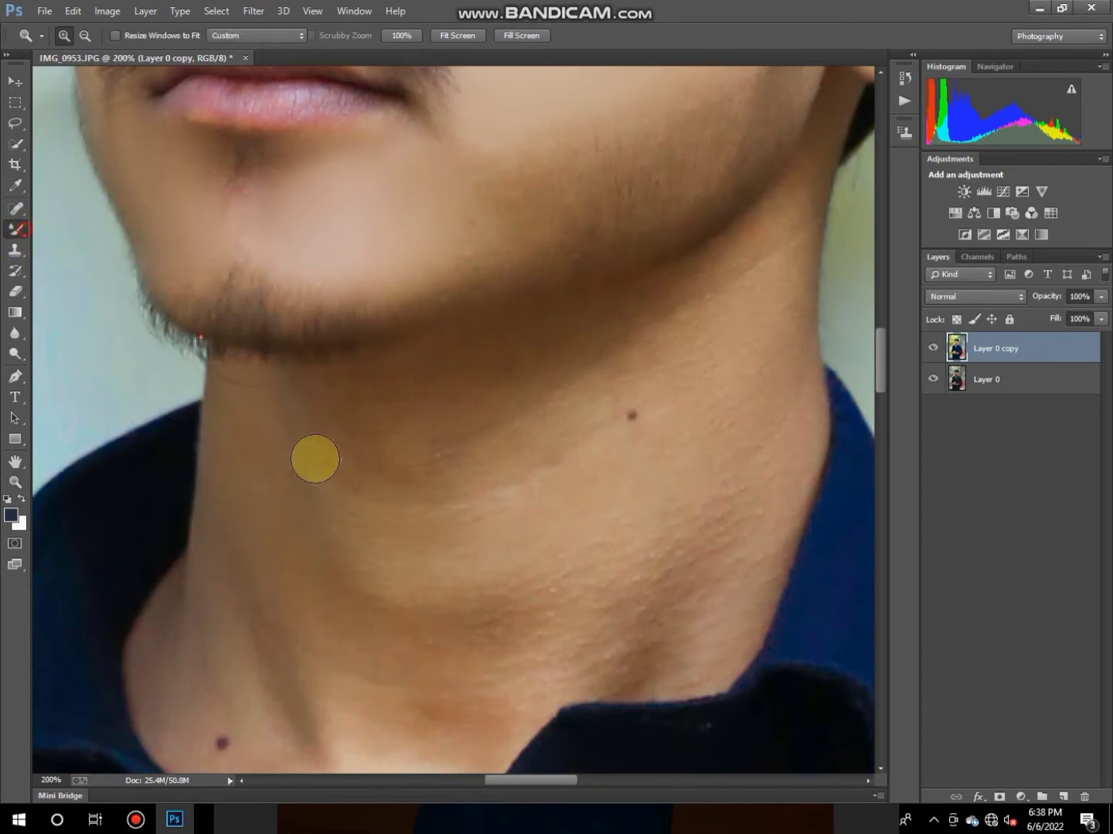
{"action": "scroll", "coordinate": [578, 502], "scroll_direction": "down", "scroll_amount": 3}
{"action": "key", "text": "bracketright"}
{"action": "key", "text": "bracketright"}
{"action": "key", "text": "bracketright"}
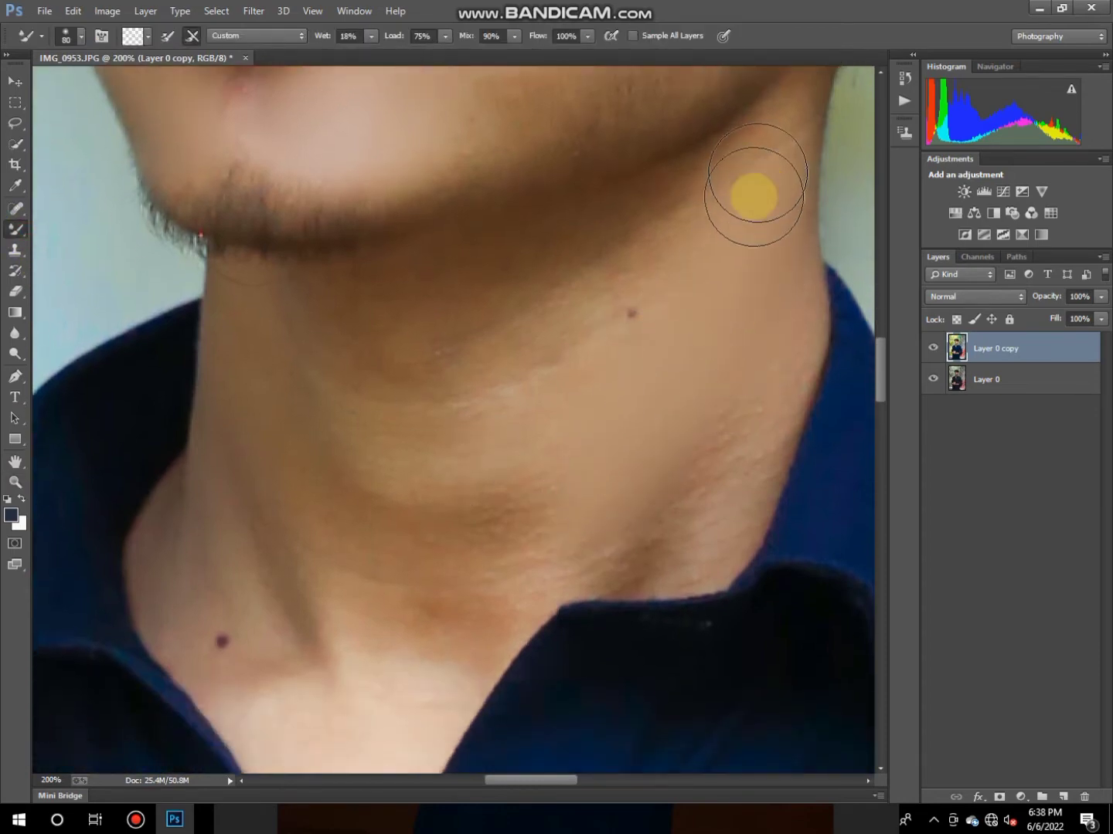
{"action": "mouse_move", "coordinate": [740, 199]}
{"action": "left_mouse_down"}
{"action": "mouse_move", "coordinate": [582, 373]}
{"action": "mouse_move", "coordinate": [759, 298]}
{"action": "mouse_move", "coordinate": [632, 471]}
{"action": "left_mouse_up"}
{"action": "scroll", "coordinate": [640, 380], "scroll_direction": "down", "scroll_amount": 2}
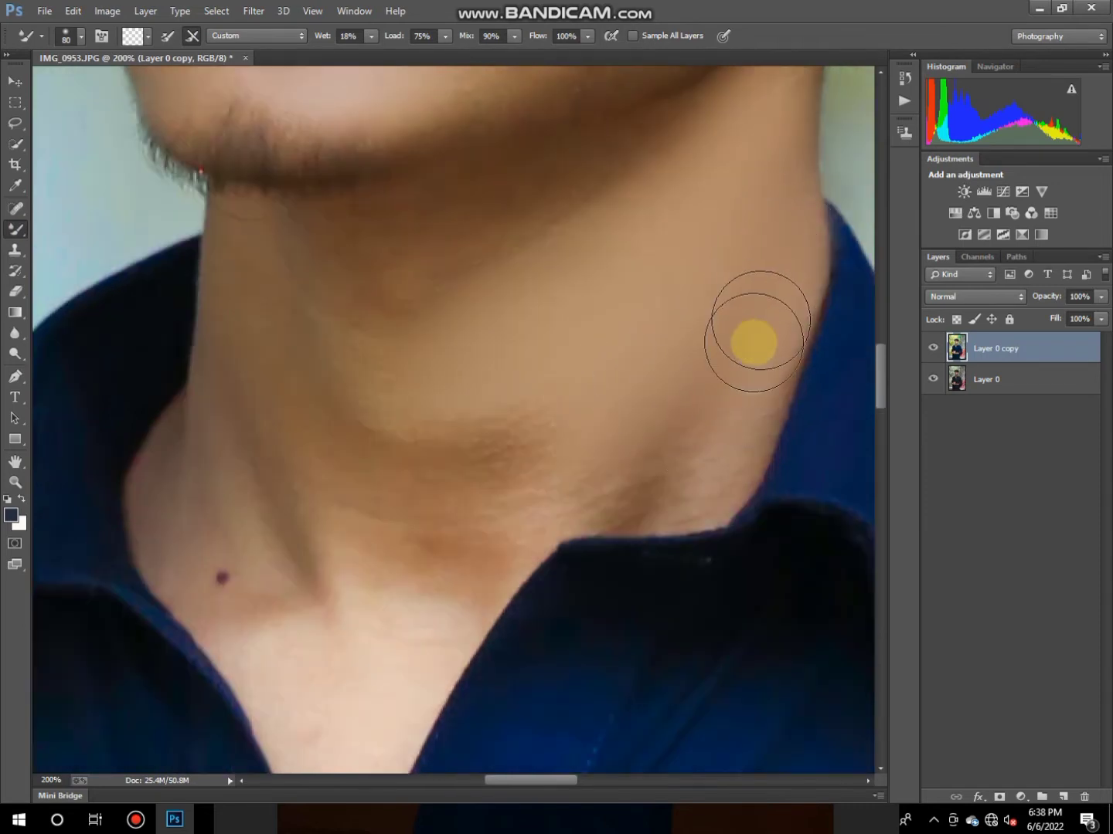
{"action": "scroll", "coordinate": [631, 471], "scroll_direction": "down", "scroll_amount": 2}
{"action": "left_click_drag", "start_coordinate": [616, 194], "coordinate": [401, 351]}
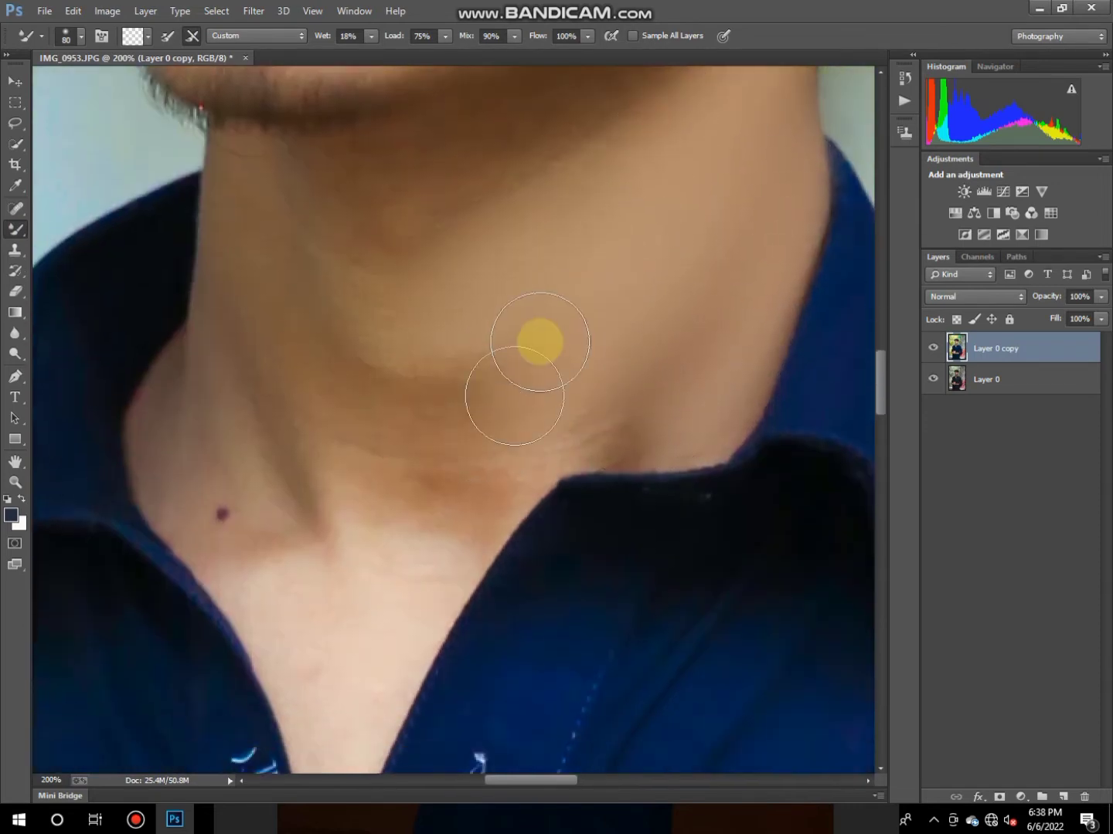
{"action": "scroll", "coordinate": [446, 434], "scroll_direction": "down", "scroll_amount": 2}
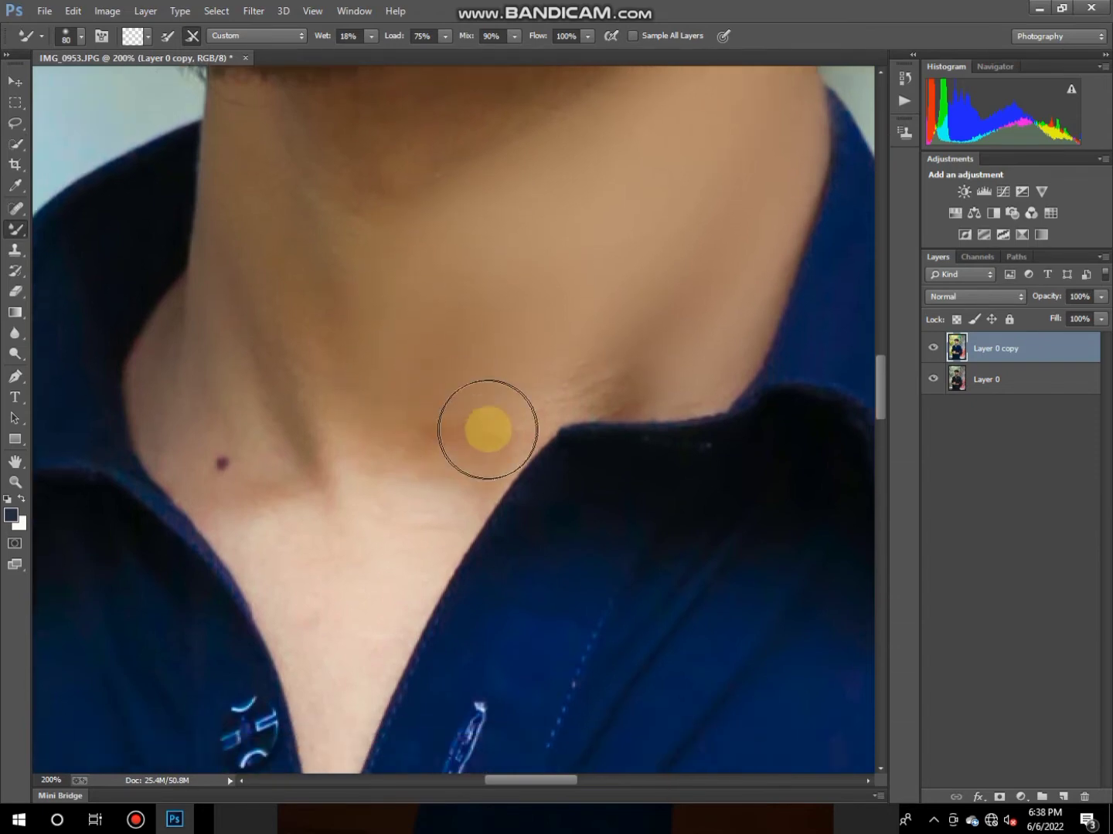
{"action": "key", "text": "bracketright"}
{"action": "key", "text": "bracketright"}
{"action": "left_click_drag", "start_coordinate": [496, 299], "coordinate": [397, 472]}
{"action": "mouse_move", "coordinate": [411, 421]}
{"action": "left_mouse_down"}
{"action": "mouse_move", "coordinate": [479, 428]}
{"action": "mouse_move", "coordinate": [585, 351]}
{"action": "mouse_move", "coordinate": [608, 392]}
{"action": "left_mouse_up"}
Step: Smooth the left side of the neck, blending away the small mole
{"action": "key", "text": "bracketleft"}
{"action": "key", "text": "bracketleft"}
{"action": "key", "text": "bracketleft"}
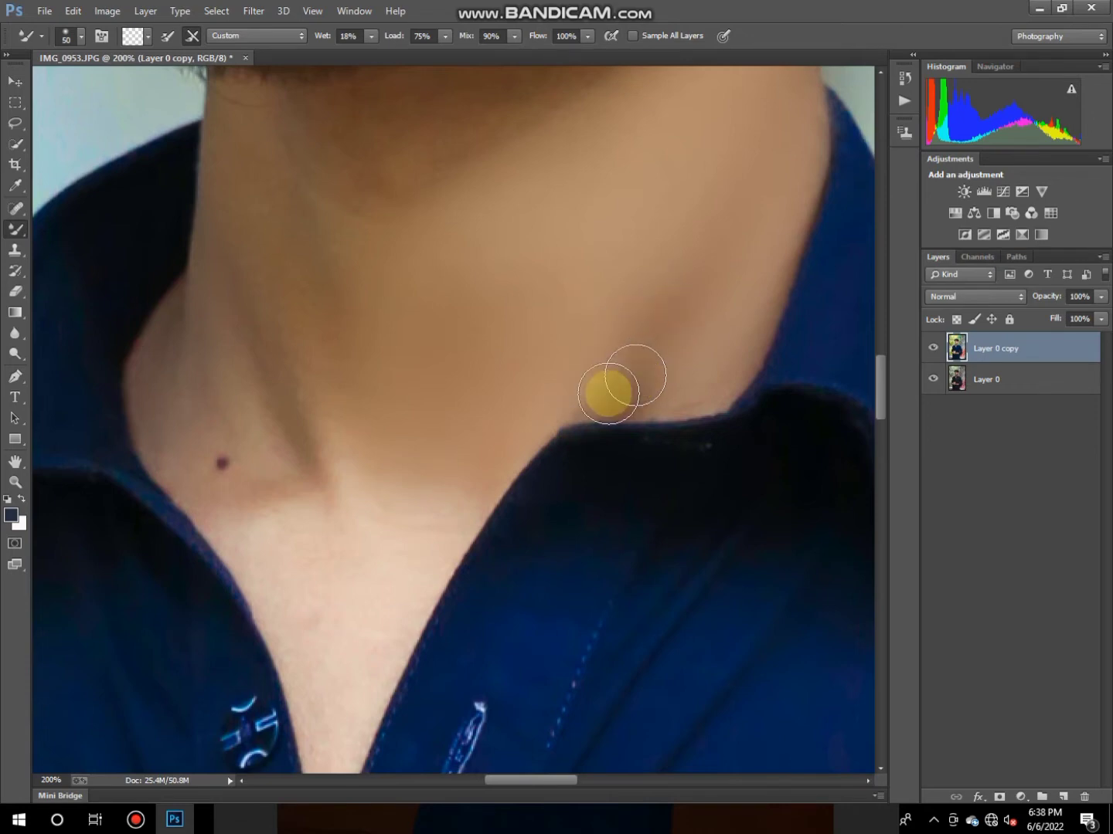
{"action": "scroll", "coordinate": [463, 433], "scroll_direction": "down", "scroll_amount": 1}
{"action": "key", "text": "bracketright"}
{"action": "mouse_move", "coordinate": [323, 462]}
{"action": "left_mouse_down"}
{"action": "mouse_move", "coordinate": [337, 344]}
{"action": "mouse_move", "coordinate": [248, 168]}
{"action": "mouse_move", "coordinate": [235, 288]}
{"action": "mouse_move", "coordinate": [274, 516]}
{"action": "mouse_move", "coordinate": [219, 496]}
{"action": "left_mouse_up"}
{"action": "scroll", "coordinate": [340, 346], "scroll_direction": "up", "scroll_amount": 3}
{"action": "key", "text": "bracketright"}
{"action": "scroll", "coordinate": [260, 516], "scroll_direction": "down", "scroll_amount": 1}
{"action": "key", "text": "bracketleft"}
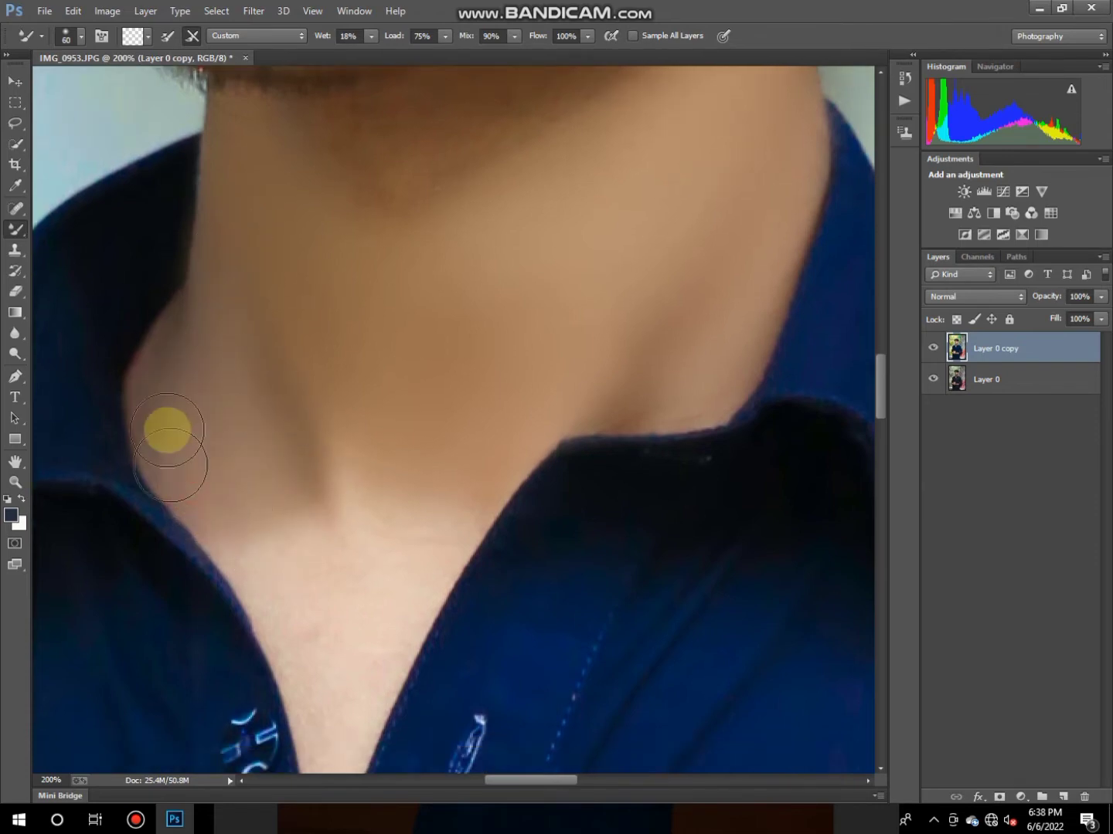
{"action": "left_click_drag", "start_coordinate": [218, 425], "coordinate": [174, 385]}
{"action": "scroll", "coordinate": [174, 385], "scroll_direction": "down", "scroll_amount": 2}
{"action": "left_click_drag", "start_coordinate": [305, 398], "coordinate": [380, 380]}
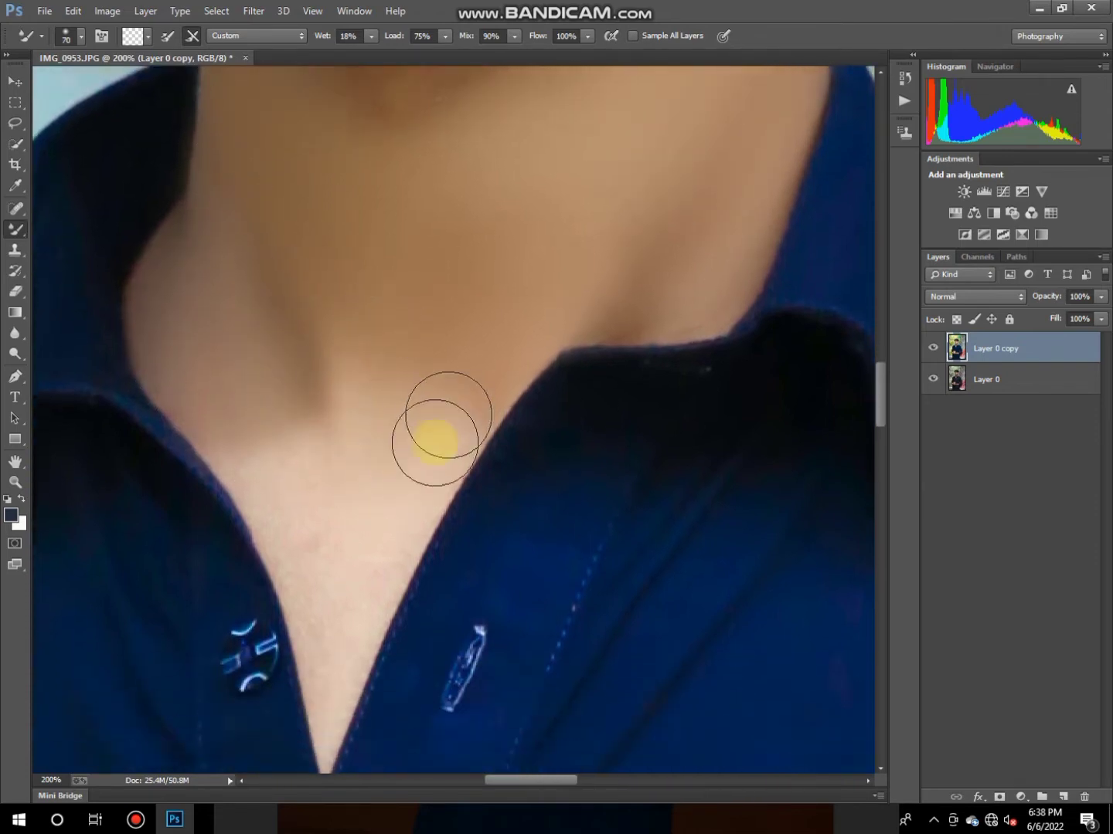
{"action": "mouse_move", "coordinate": [435, 447]}
{"action": "left_mouse_down"}
{"action": "mouse_move", "coordinate": [281, 439]}
{"action": "mouse_move", "coordinate": [384, 449]}
{"action": "left_mouse_up"}
{"action": "scroll", "coordinate": [271, 386], "scroll_direction": "down", "scroll_amount": 1}
{"action": "scroll", "coordinate": [322, 551], "scroll_direction": "down", "scroll_amount": 1}
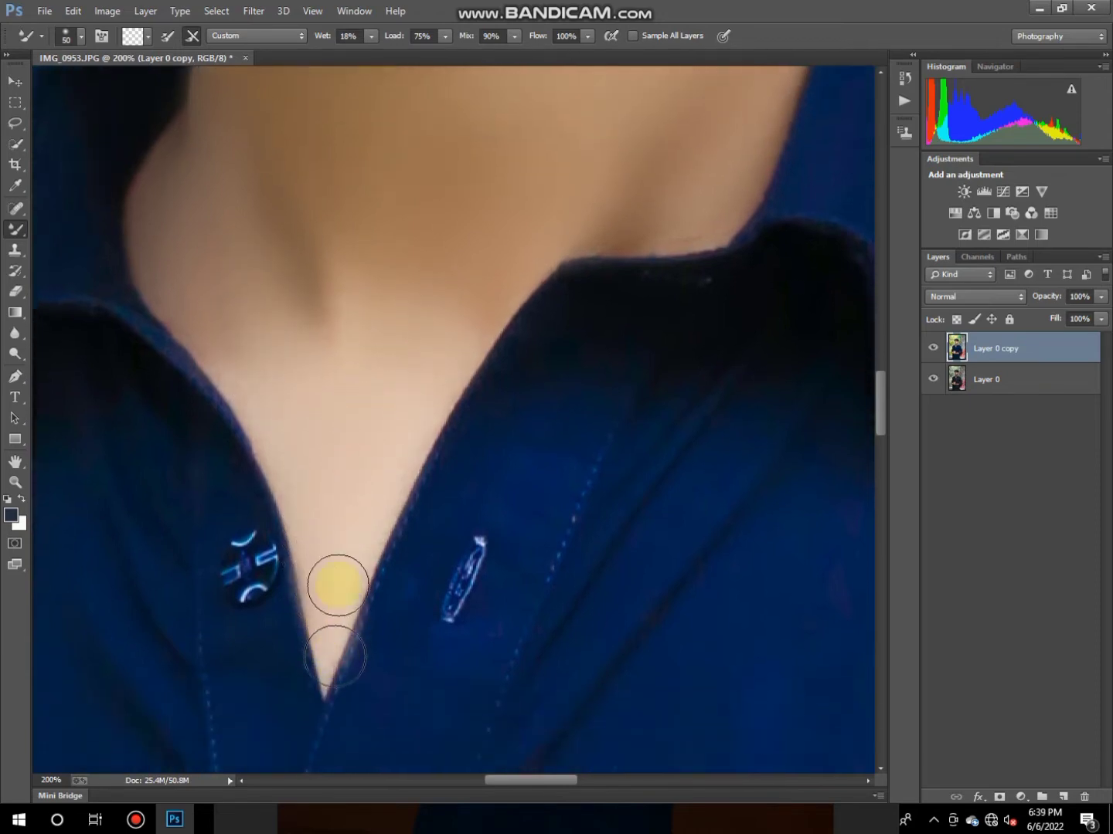
{"action": "left_click", "coordinate": [15, 481]}
Step: Zoom in on the ear and blend its rim, lobe and inner skin smooth
{"action": "key", "text": "ctrl+0"}
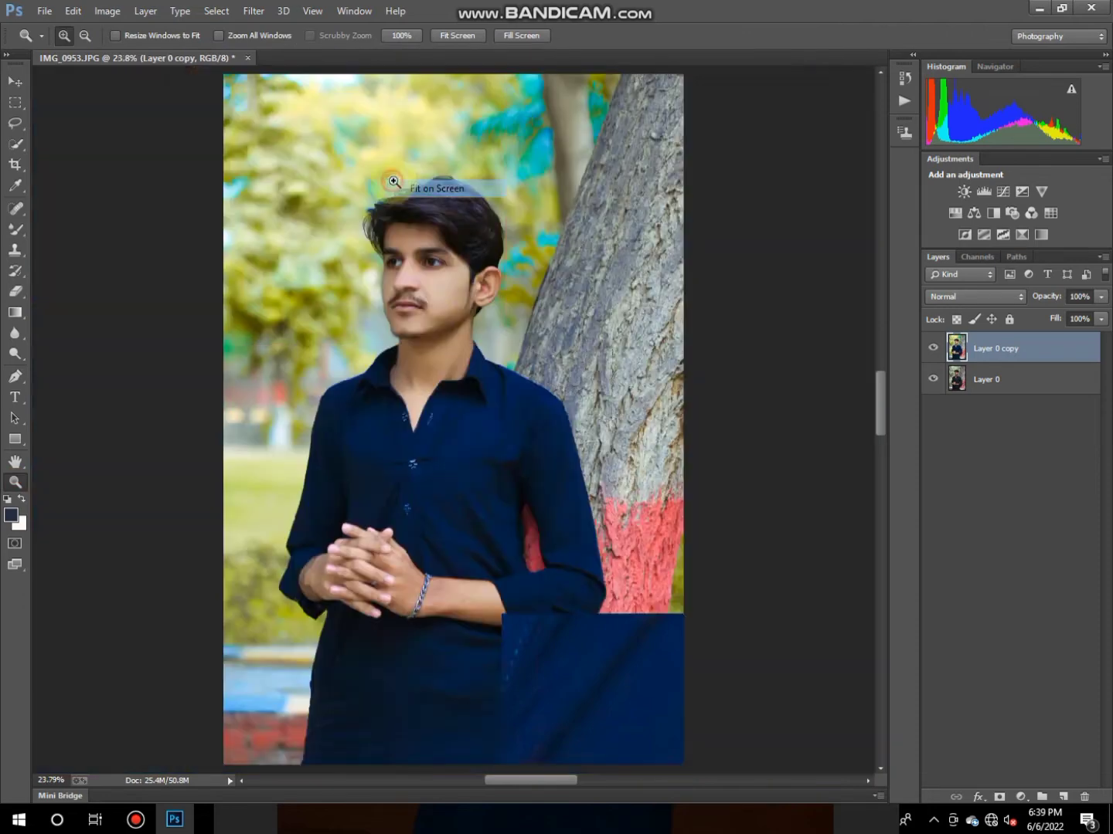
{"action": "left_click", "coordinate": [410, 310]}
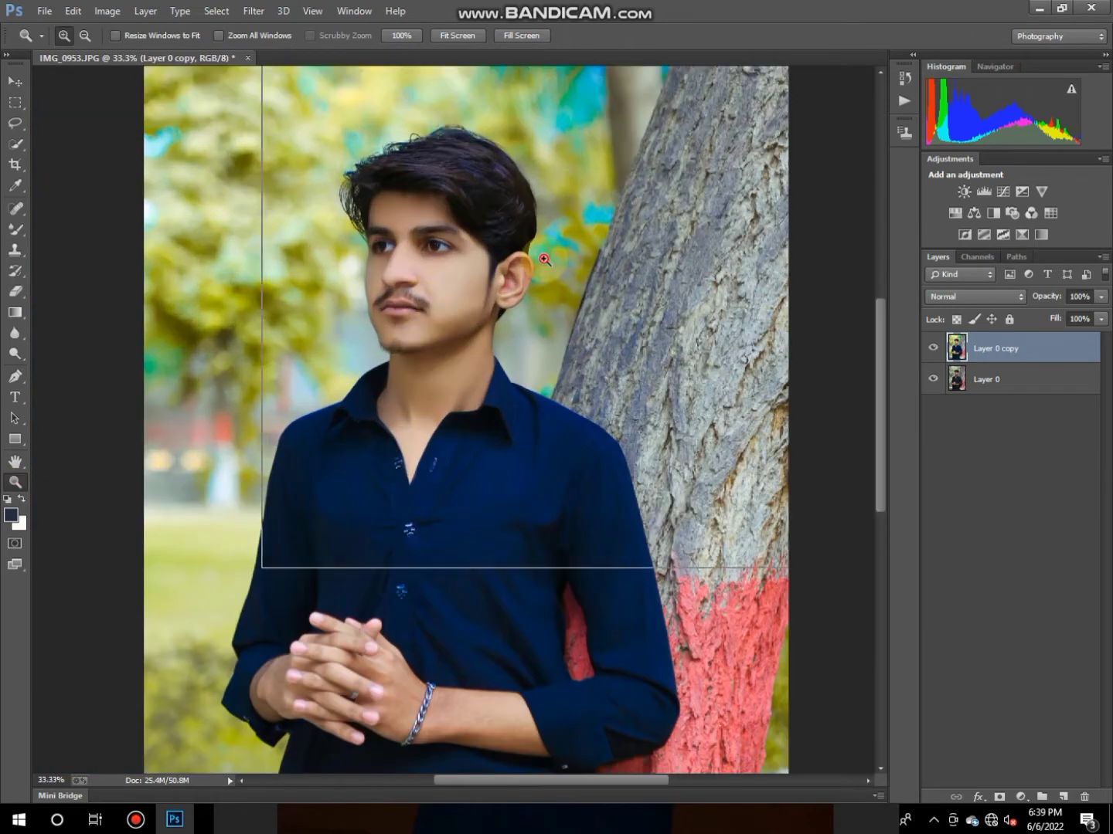
{"action": "left_click", "coordinate": [485, 299]}
{"action": "left_click", "coordinate": [456, 282]}
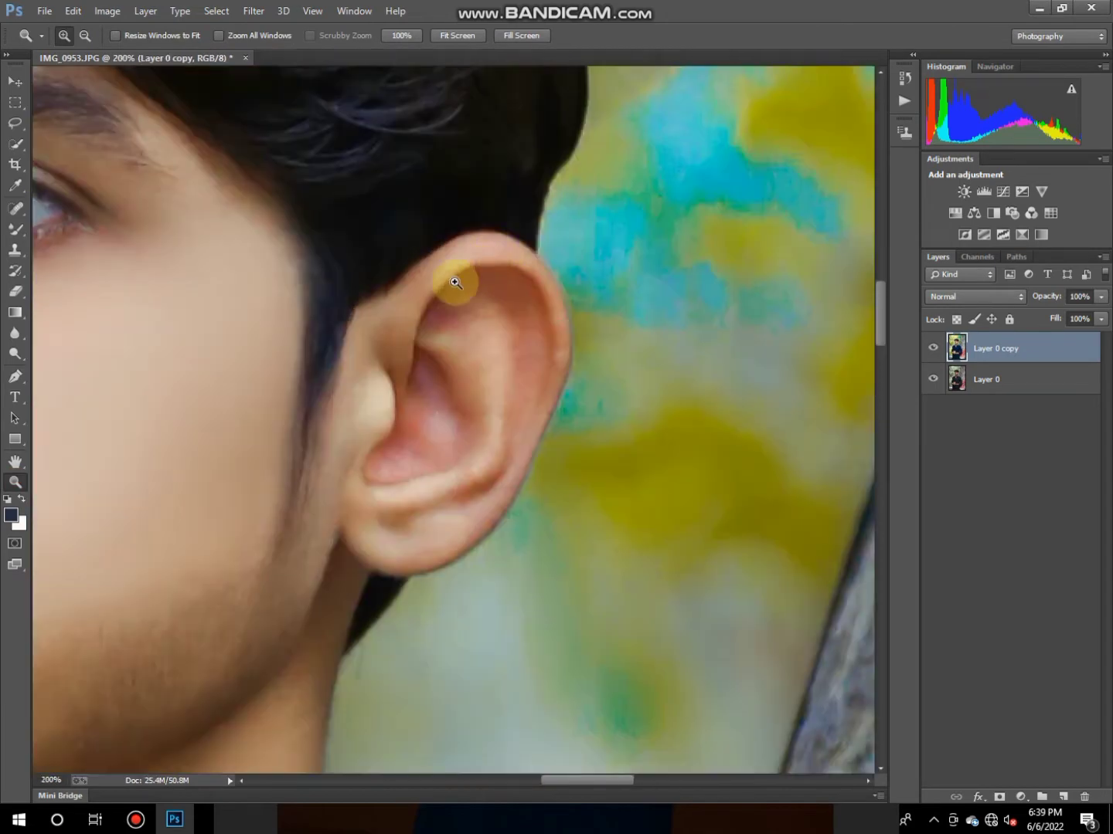
{"action": "left_click", "coordinate": [15, 231]}
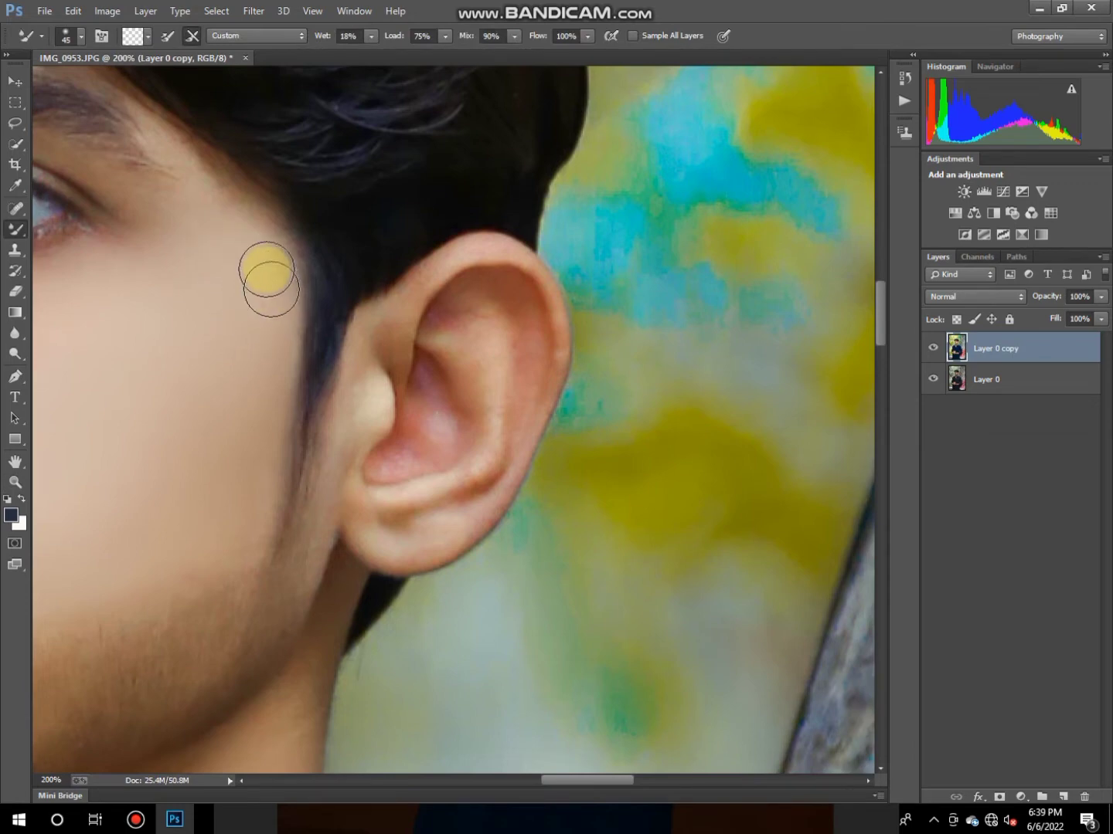
{"action": "key", "text": "bracketleft"}
{"action": "scroll", "coordinate": [483, 357], "scroll_direction": "down", "scroll_amount": 1}
{"action": "left_click_drag", "start_coordinate": [483, 356], "coordinate": [456, 449]}
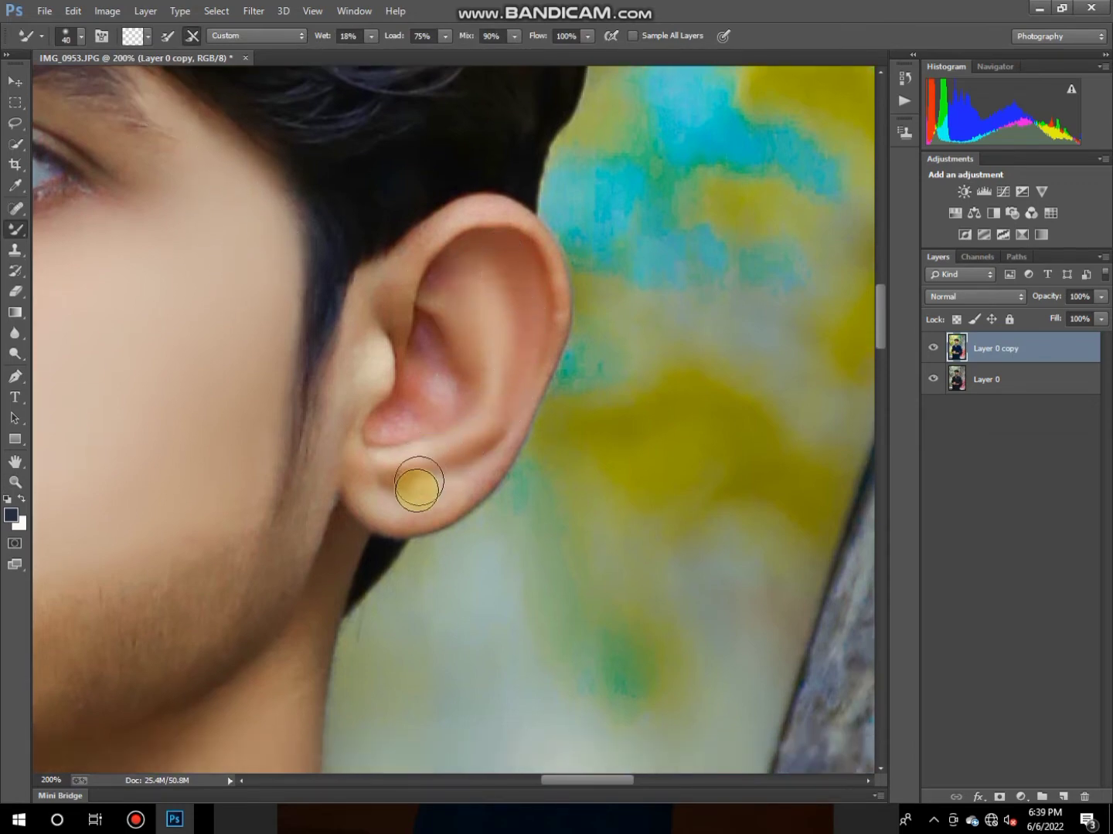
{"action": "key", "text": "bracketleft"}
{"action": "key", "text": "bracketleft"}
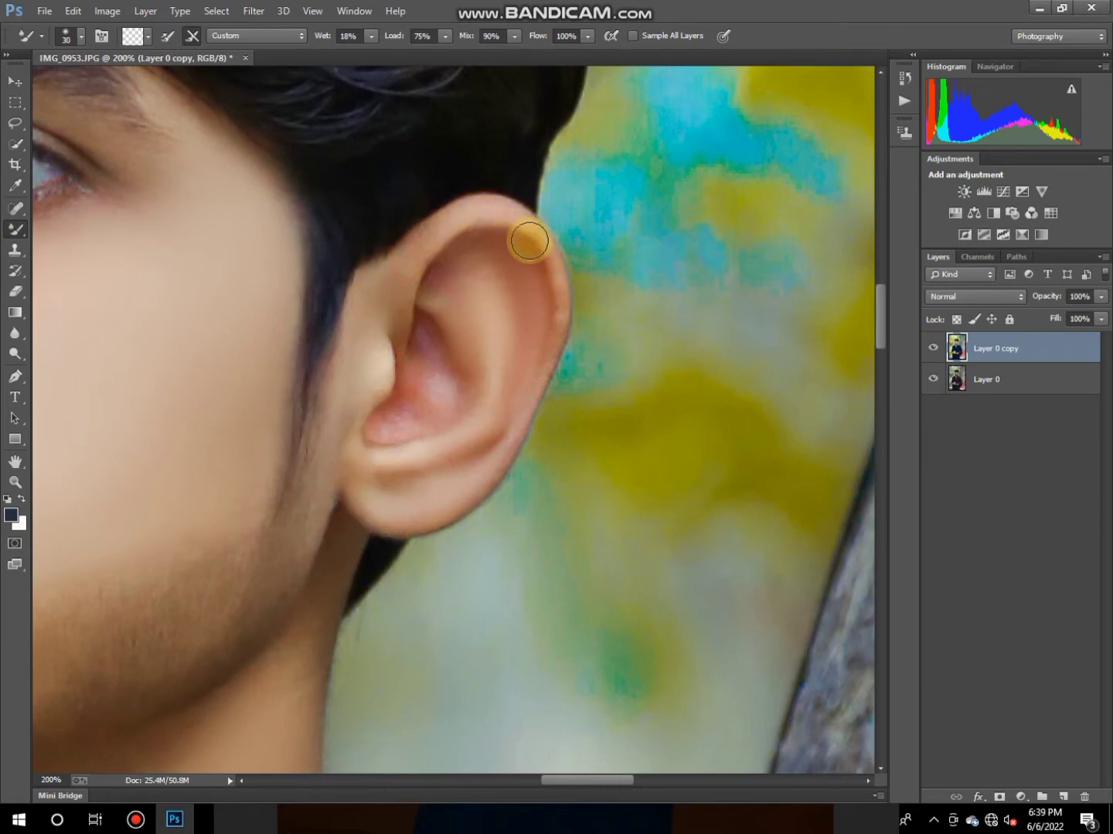
{"action": "mouse_move", "coordinate": [529, 241]}
{"action": "left_mouse_down"}
{"action": "mouse_move", "coordinate": [547, 372]}
{"action": "mouse_move", "coordinate": [450, 405]}
{"action": "mouse_move", "coordinate": [432, 358]}
{"action": "mouse_move", "coordinate": [416, 417]}
{"action": "left_mouse_up"}
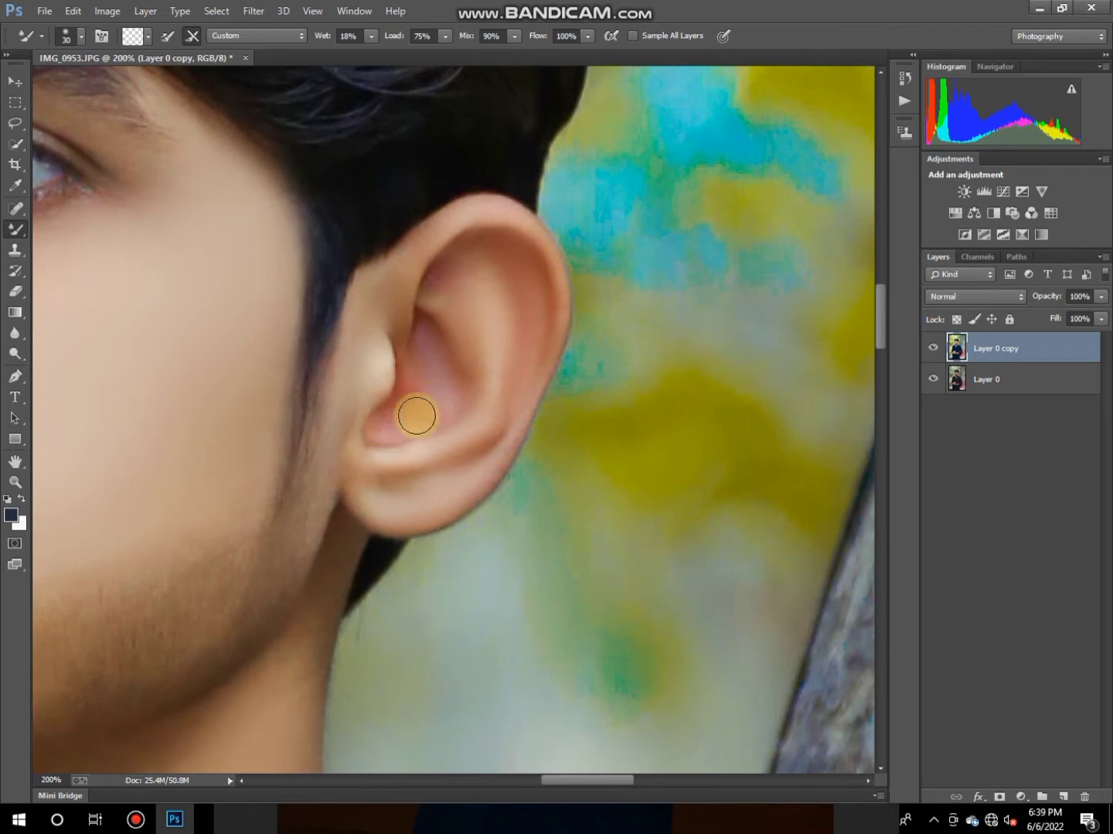
{"action": "left_click_drag", "start_coordinate": [464, 328], "coordinate": [459, 291]}
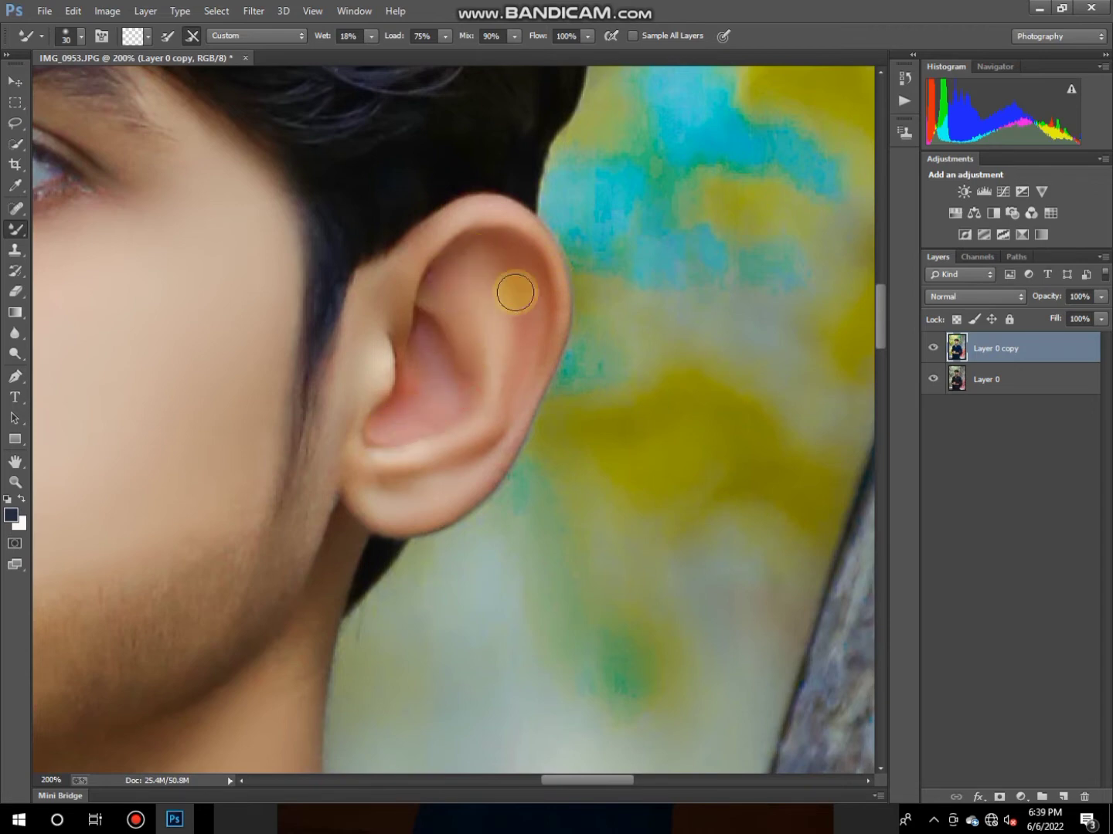
Step: Smooth the skin across the neck below the ear, then fit the photo on screen
{"action": "scroll", "coordinate": [472, 448], "scroll_direction": "down", "scroll_amount": 3}
{"action": "scroll", "coordinate": [380, 186], "scroll_direction": "down", "scroll_amount": 2}
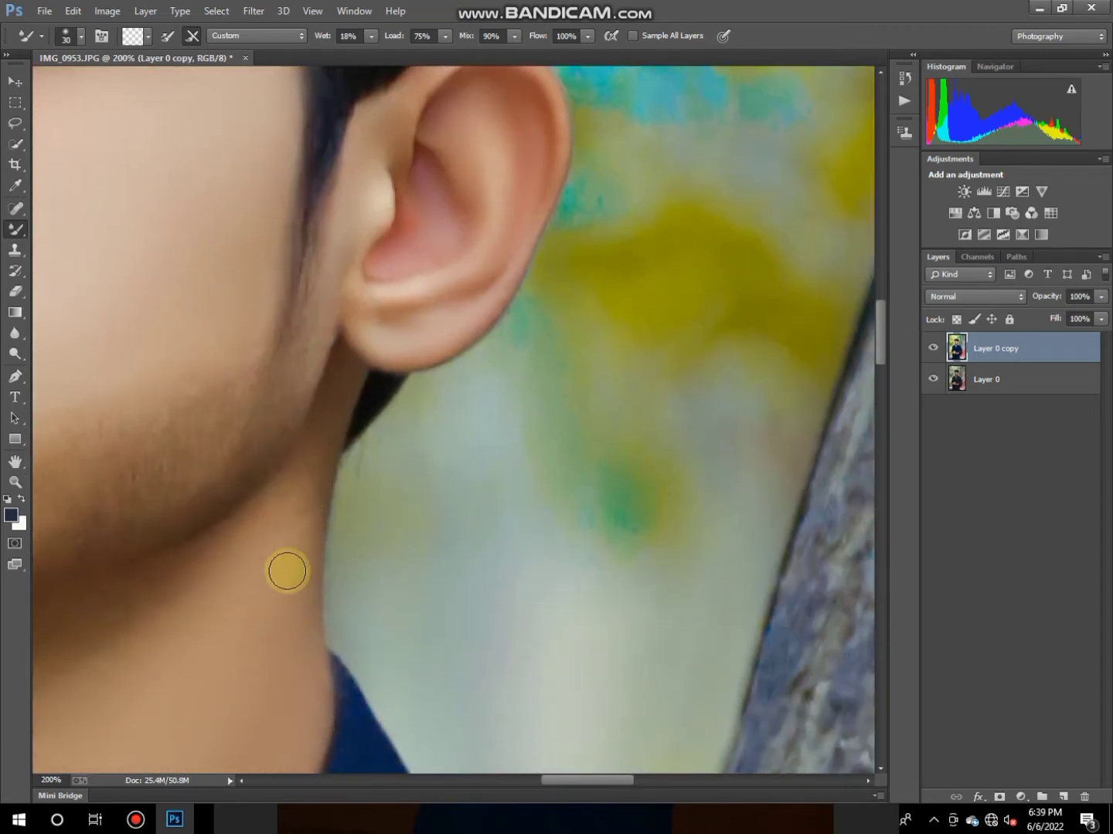
{"action": "scroll", "coordinate": [277, 604], "scroll_direction": "down", "scroll_amount": 1}
{"action": "left_click_drag", "start_coordinate": [572, 778], "coordinate": [534, 777]}
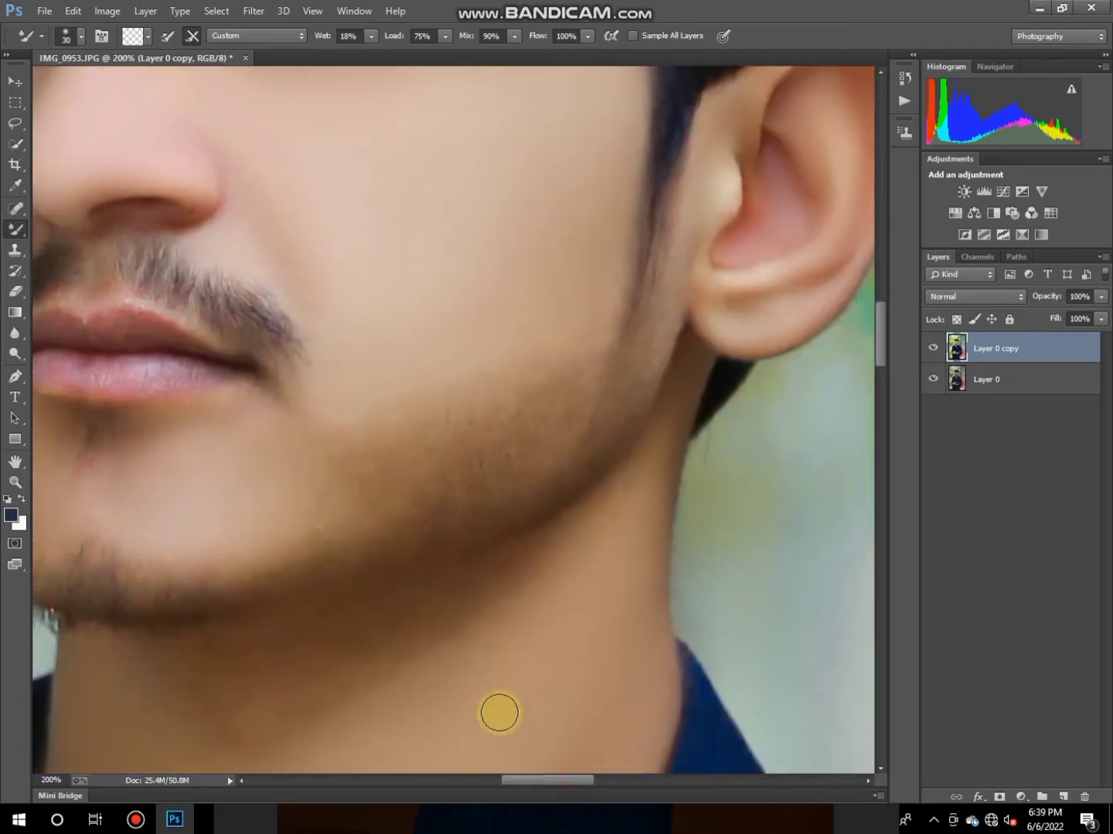
{"action": "scroll", "coordinate": [464, 680], "scroll_direction": "down", "scroll_amount": 1}
{"action": "key", "text": "bracketright"}
{"action": "key", "text": "bracketright"}
{"action": "key", "text": "bracketright"}
{"action": "left_click_drag", "start_coordinate": [200, 618], "coordinate": [430, 642]}
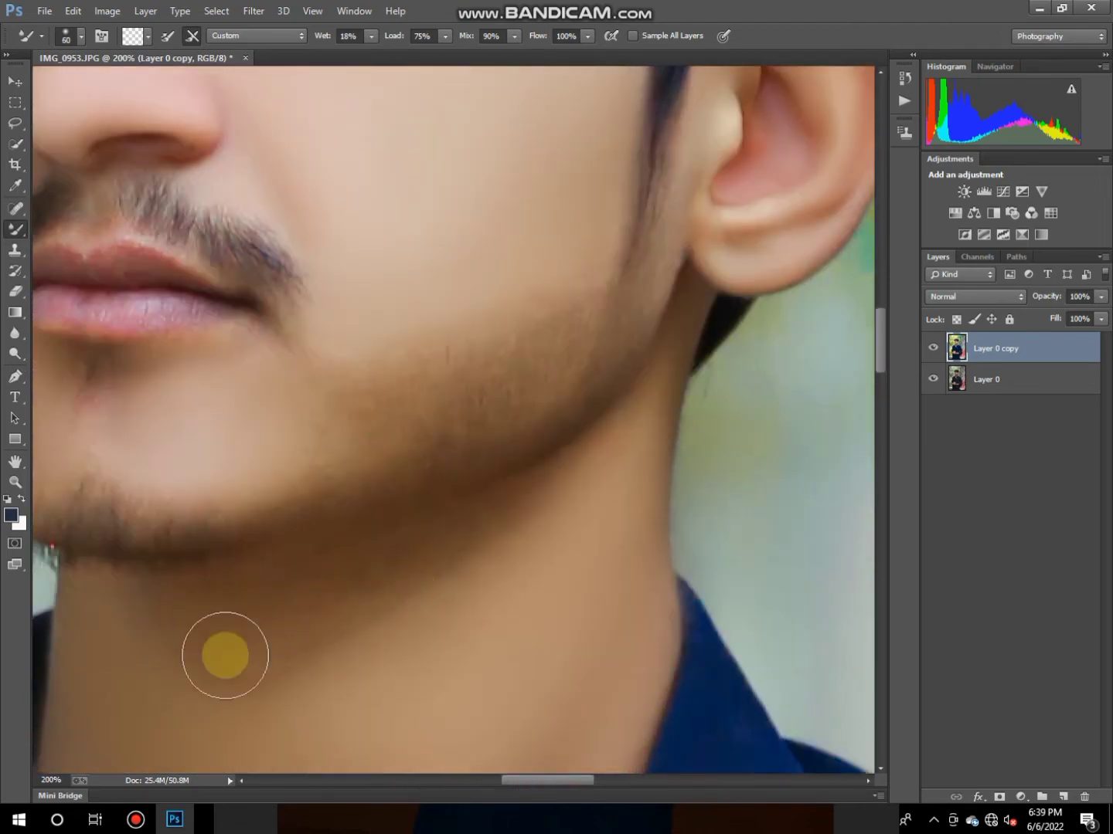
{"action": "key", "text": "bracketright"}
{"action": "key", "text": "bracketright"}
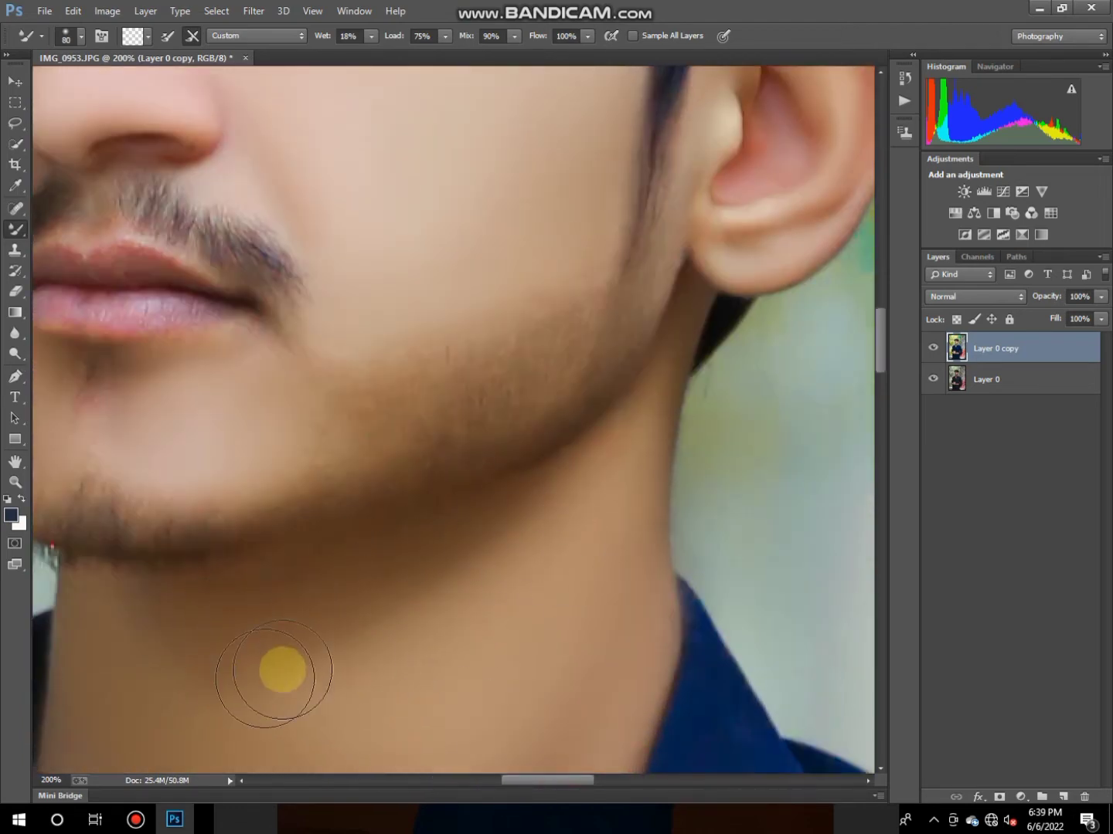
{"action": "left_click", "coordinate": [15, 482]}
{"action": "right_click", "coordinate": [362, 375]}
{"action": "left_click", "coordinate": [381, 385]}
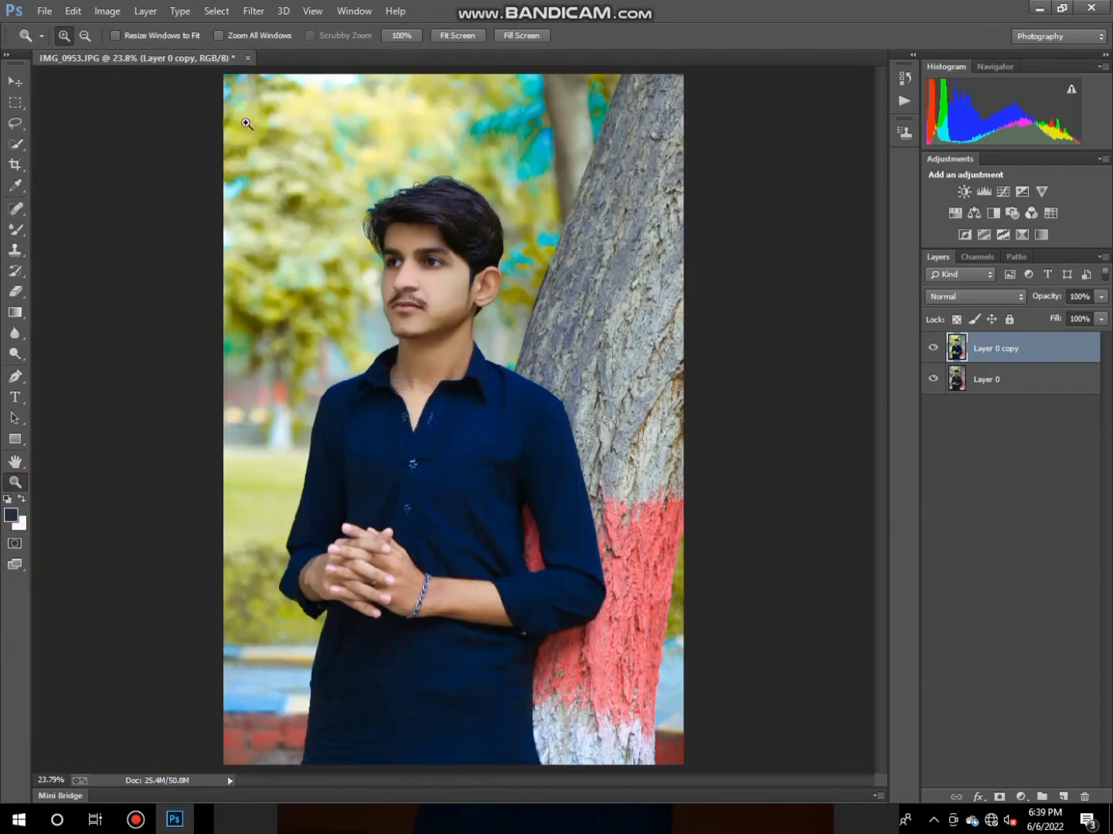
Step: Open Liquify, undo an accidental hair smear and zoom the preview in on the face
{"action": "left_click", "coordinate": [259, 12]}
{"action": "left_click", "coordinate": [286, 137]}
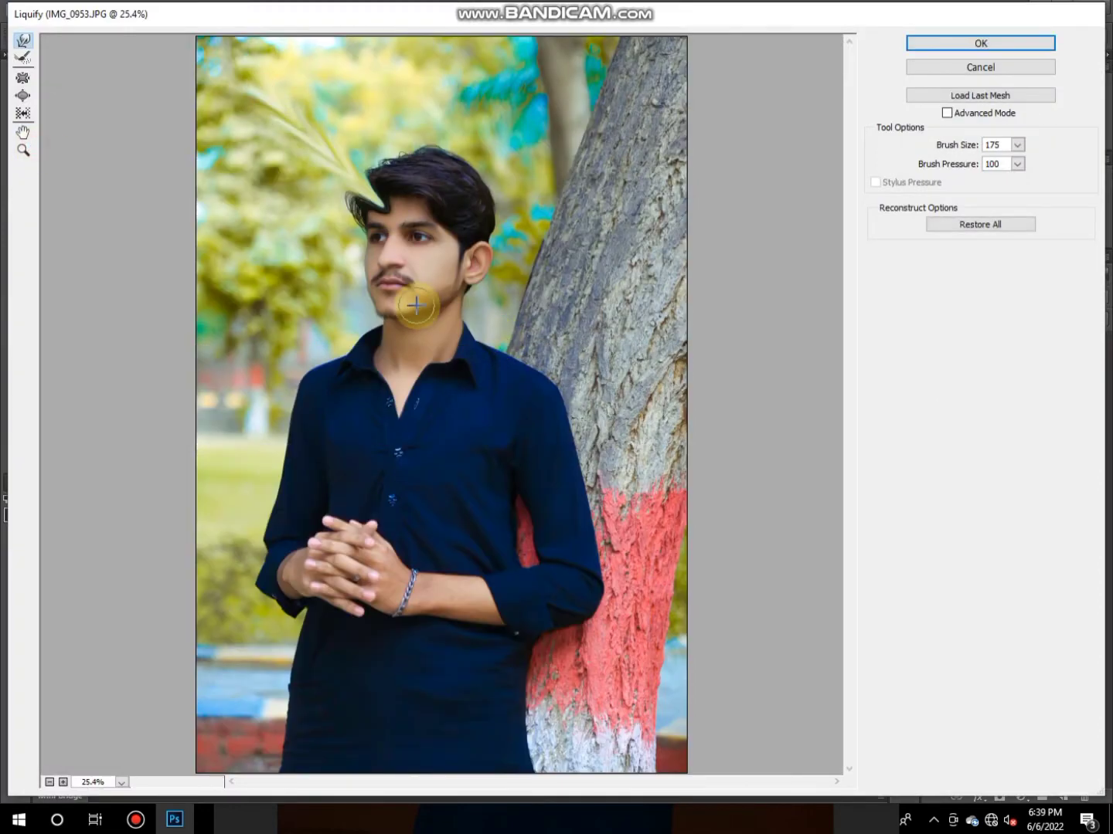
{"action": "key", "text": "ctrl+alt+z"}
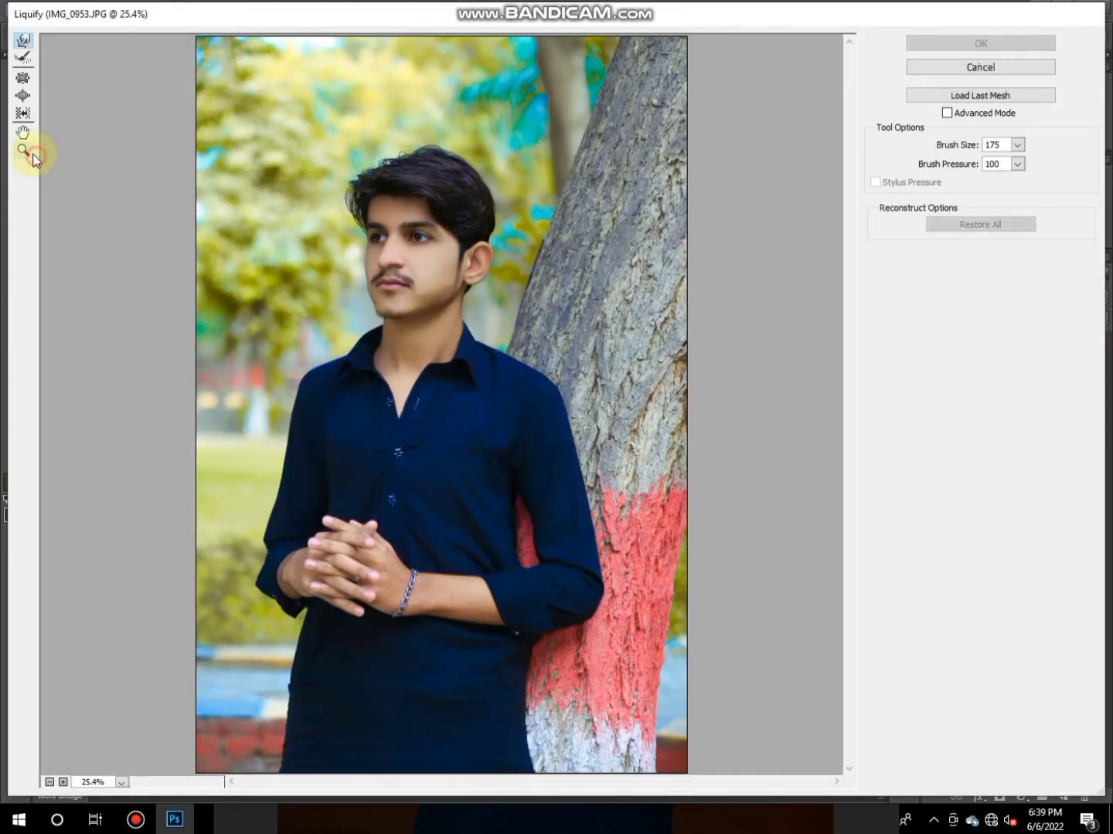
{"action": "left_click", "coordinate": [23, 151]}
{"action": "left_click", "coordinate": [522, 355]}
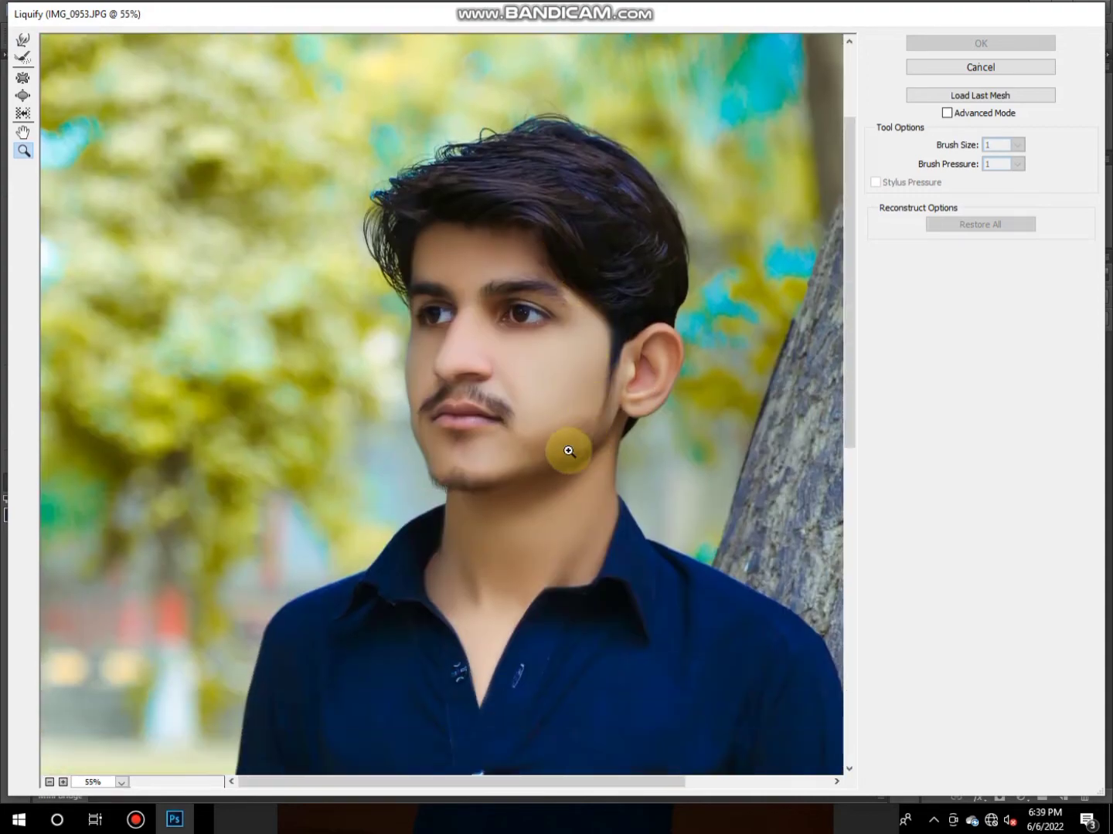
Step: Push the top of the hair fuller and taller with a large Forward Warp brush
{"action": "key", "text": "w"}
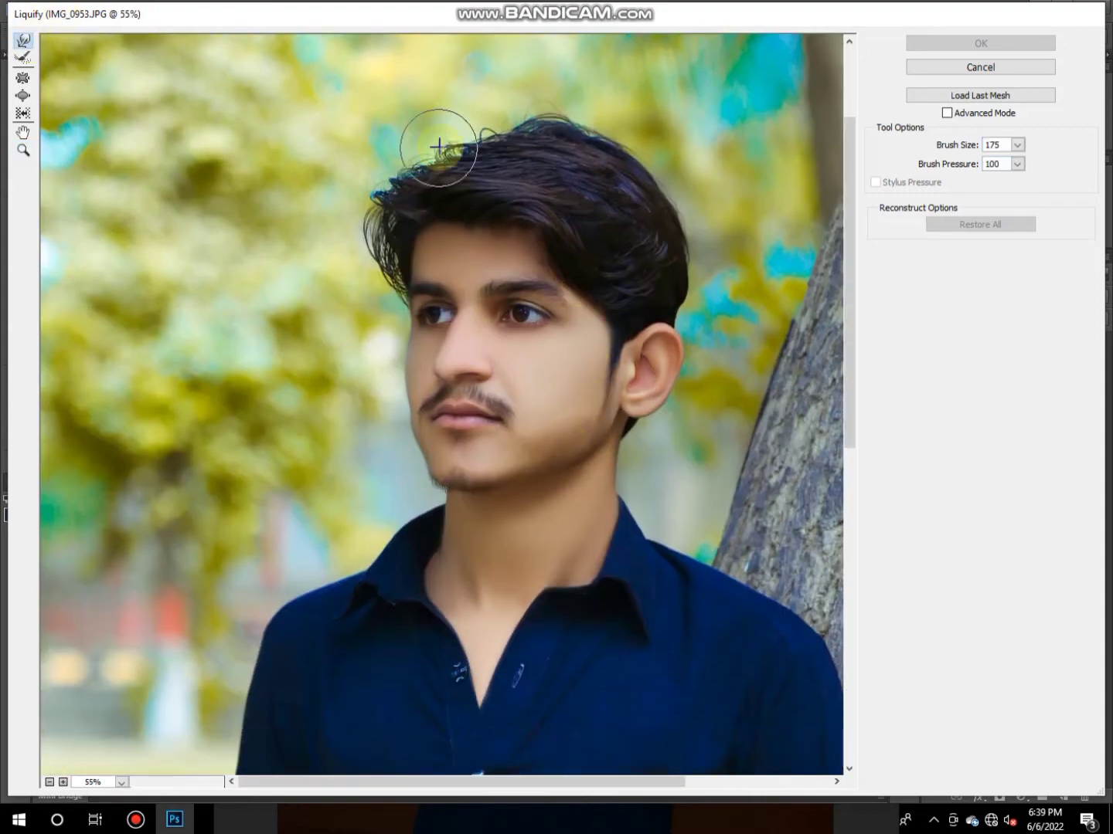
{"action": "key", "text": "bracketright"}
{"action": "key", "text": "bracketright"}
{"action": "key", "text": "bracketright"}
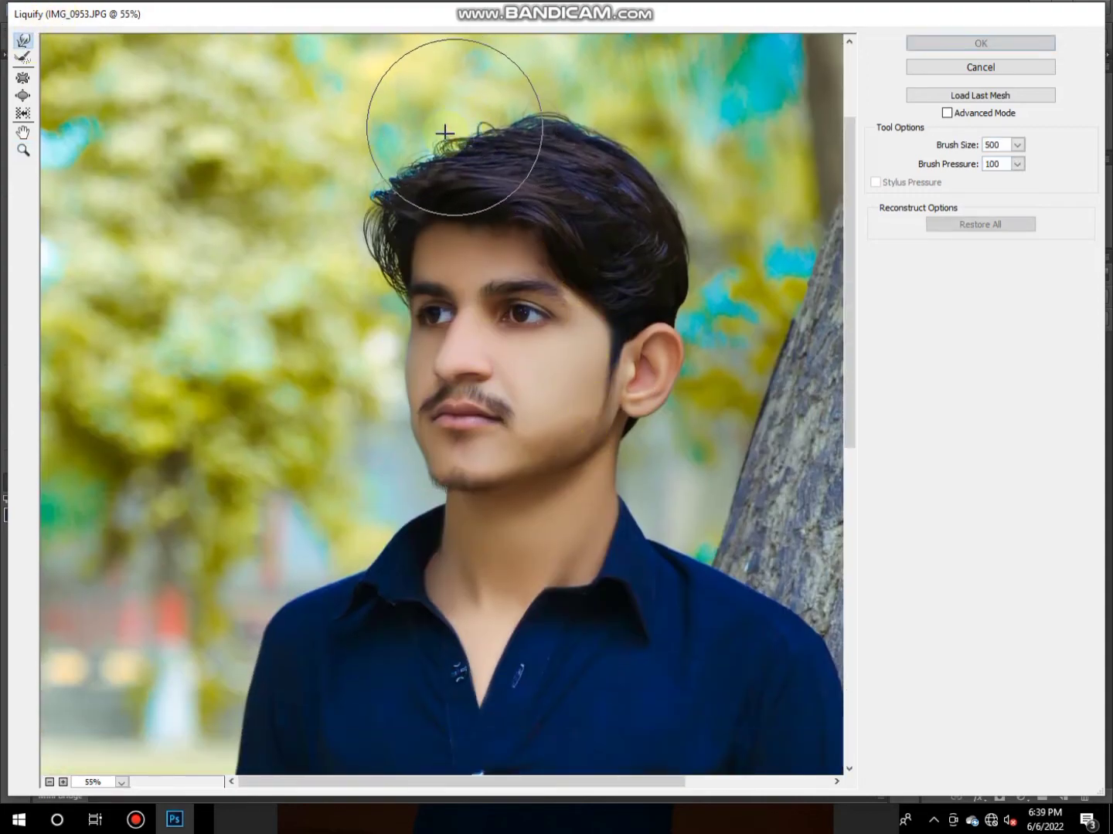
{"action": "left_click_drag", "start_coordinate": [444, 133], "coordinate": [439, 125]}
{"action": "key", "text": "bracketleft"}
{"action": "key", "text": "bracketleft"}
{"action": "key", "text": "bracketleft"}
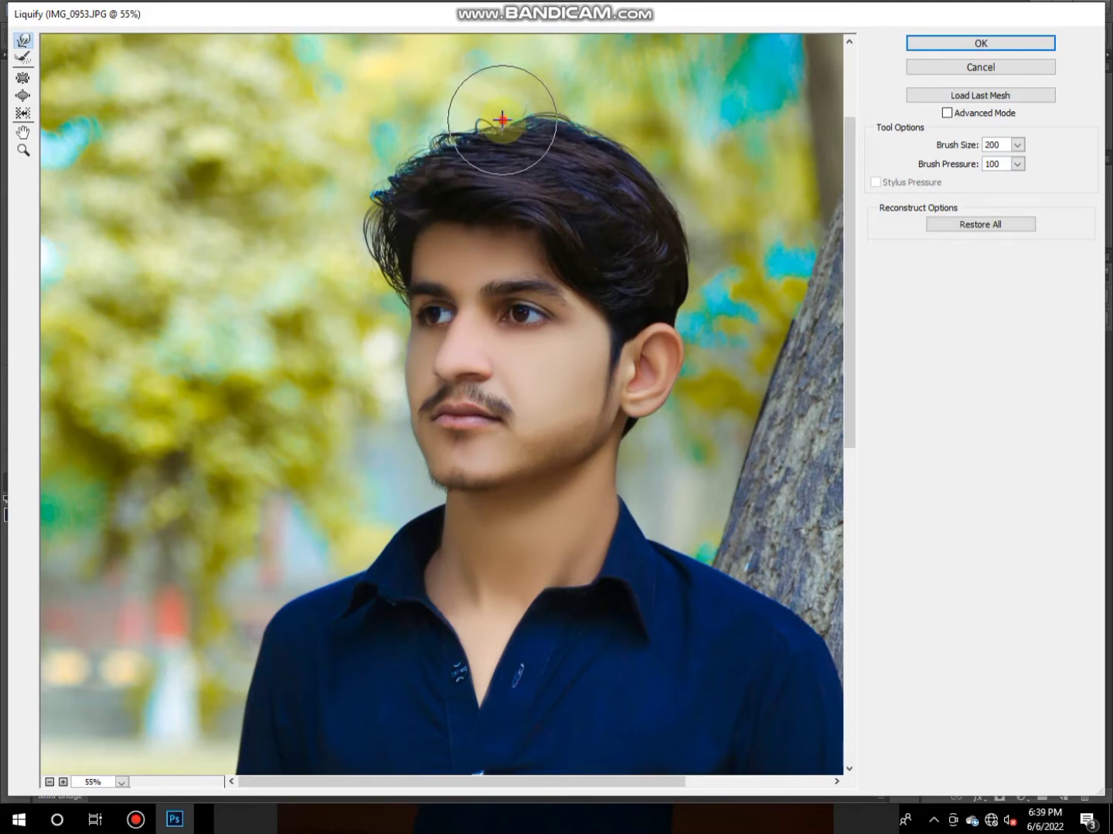
{"action": "key", "text": "bracketright"}
{"action": "key", "text": "bracketright"}
{"action": "key", "text": "bracketright"}
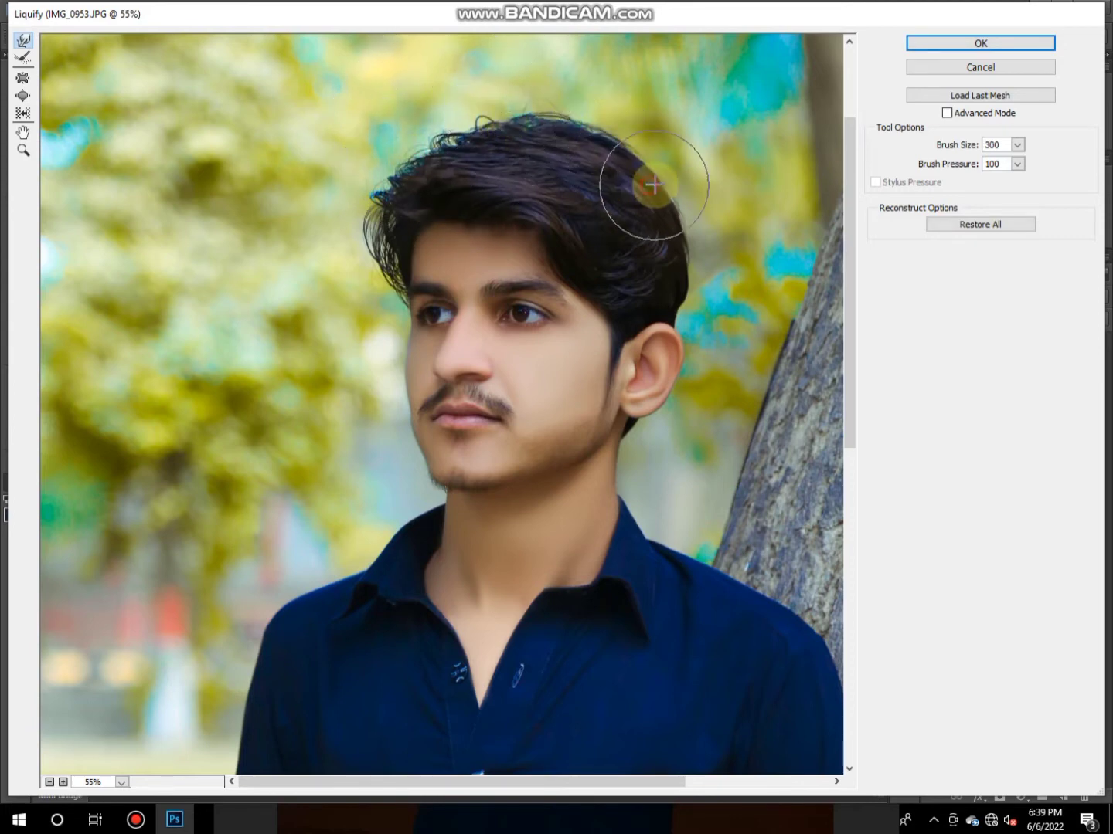
{"action": "key", "text": "bracketright"}
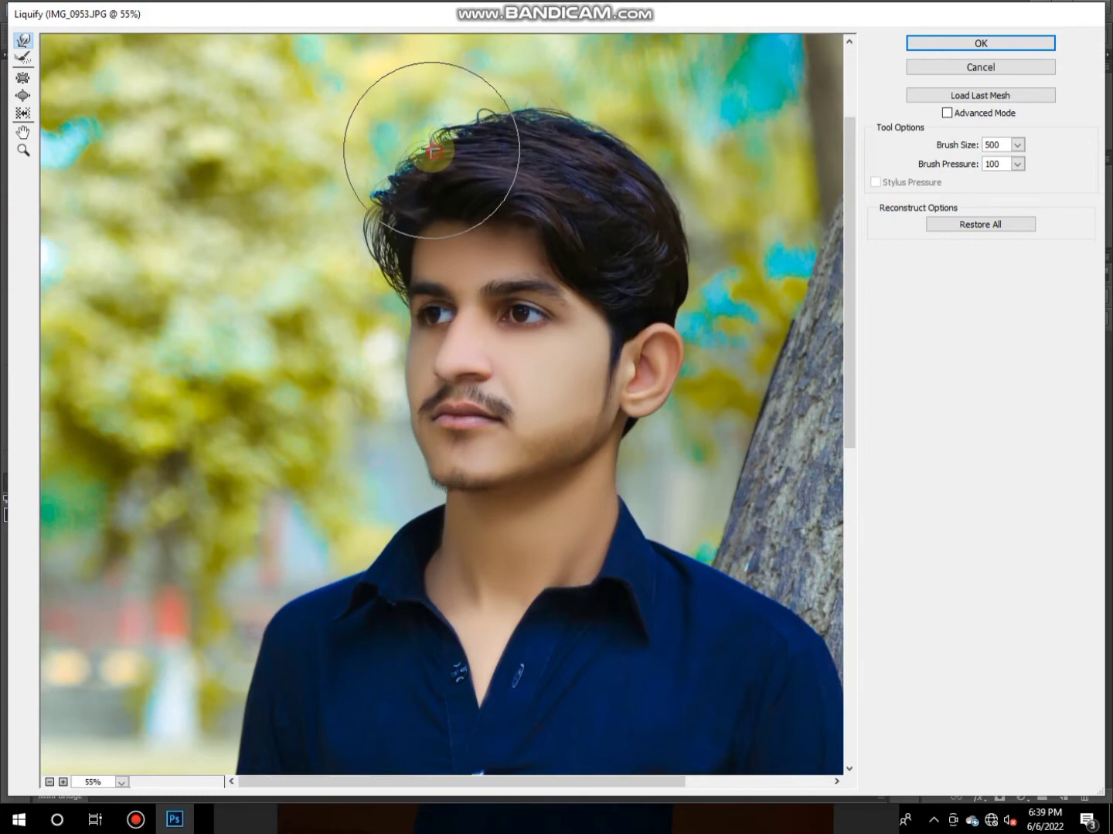
{"action": "left_click_drag", "start_coordinate": [404, 157], "coordinate": [568, 128]}
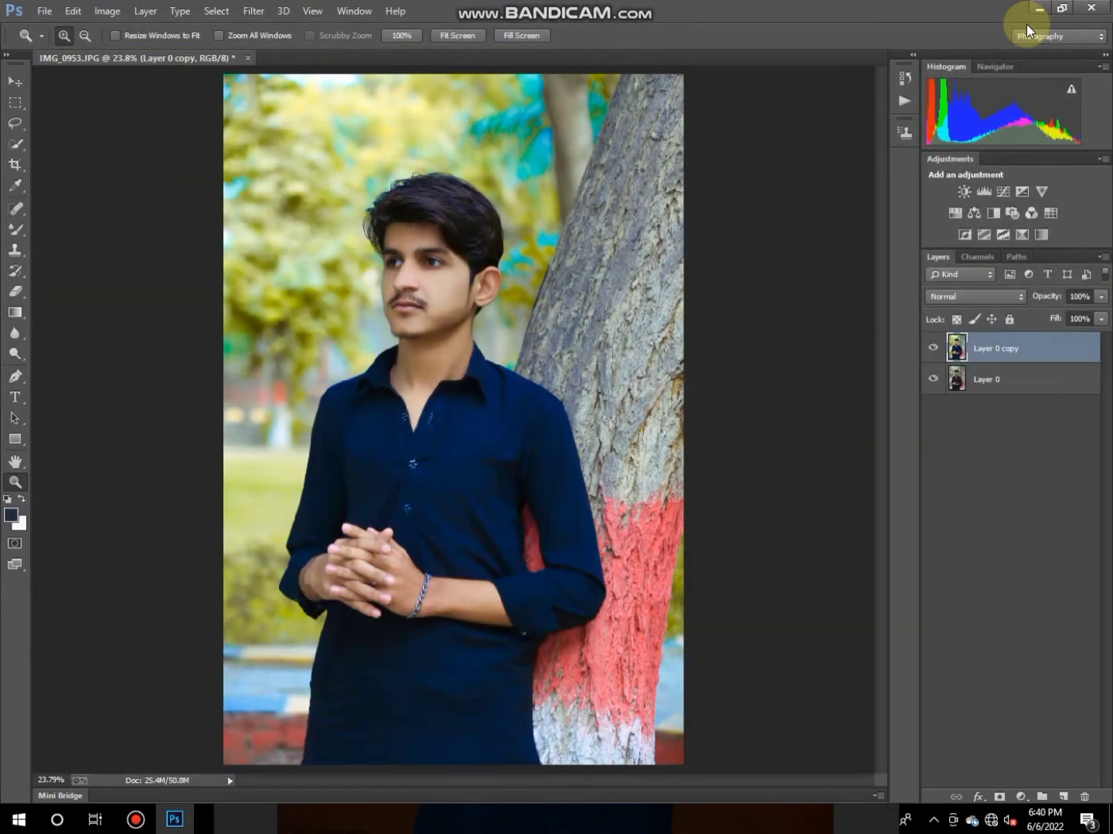
Step: Zoom in to inspect the shirt and hands close up
{"action": "left_click", "coordinate": [463, 539]}
{"action": "left_click", "coordinate": [298, 340]}
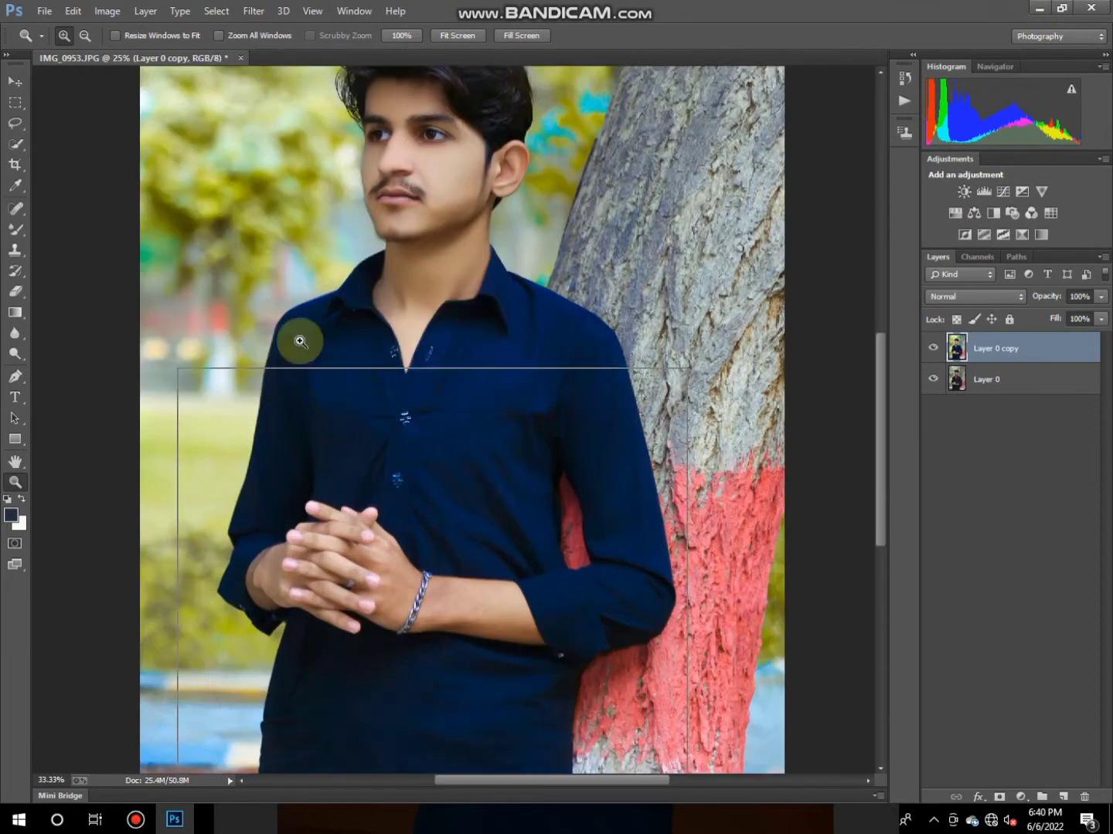
{"action": "left_click", "coordinate": [300, 418]}
{"action": "scroll", "coordinate": [298, 409], "scroll_direction": "down", "scroll_amount": 3}
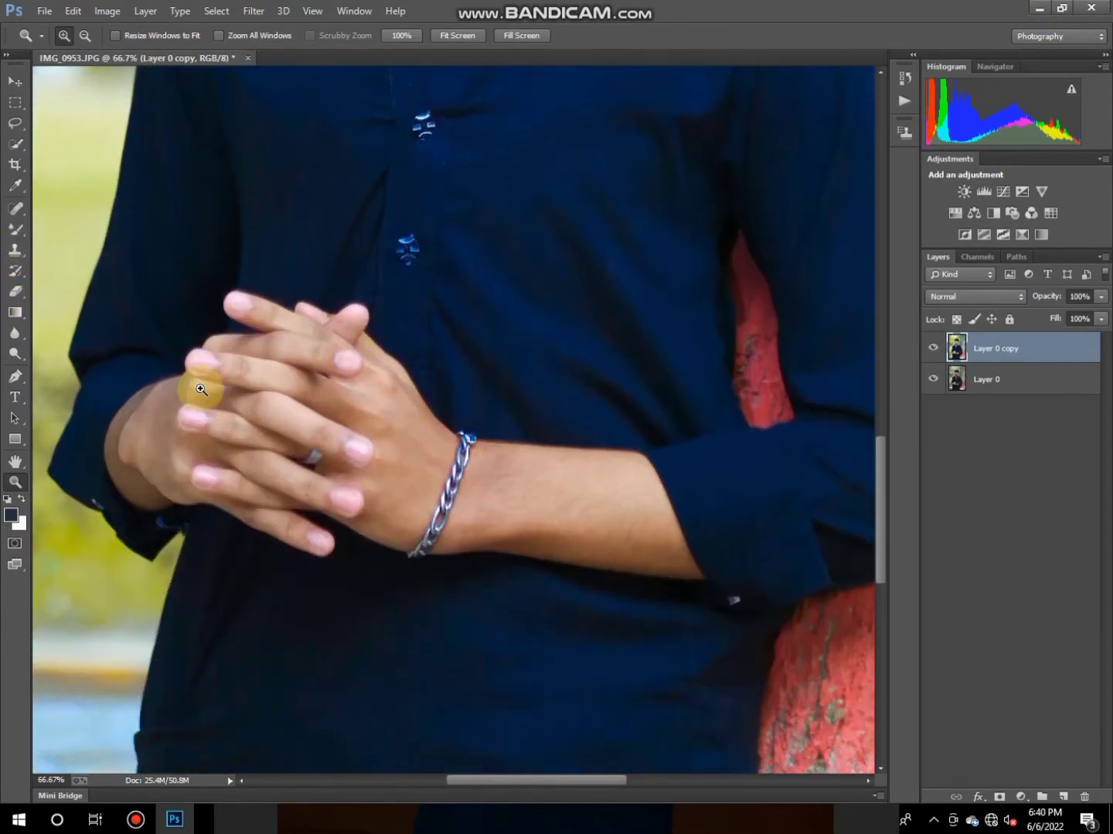
Step: Fit the whole photo on screen and launch the Camera Raw Filter
{"action": "right_click", "coordinate": [540, 211]}
{"action": "left_click", "coordinate": [564, 219]}
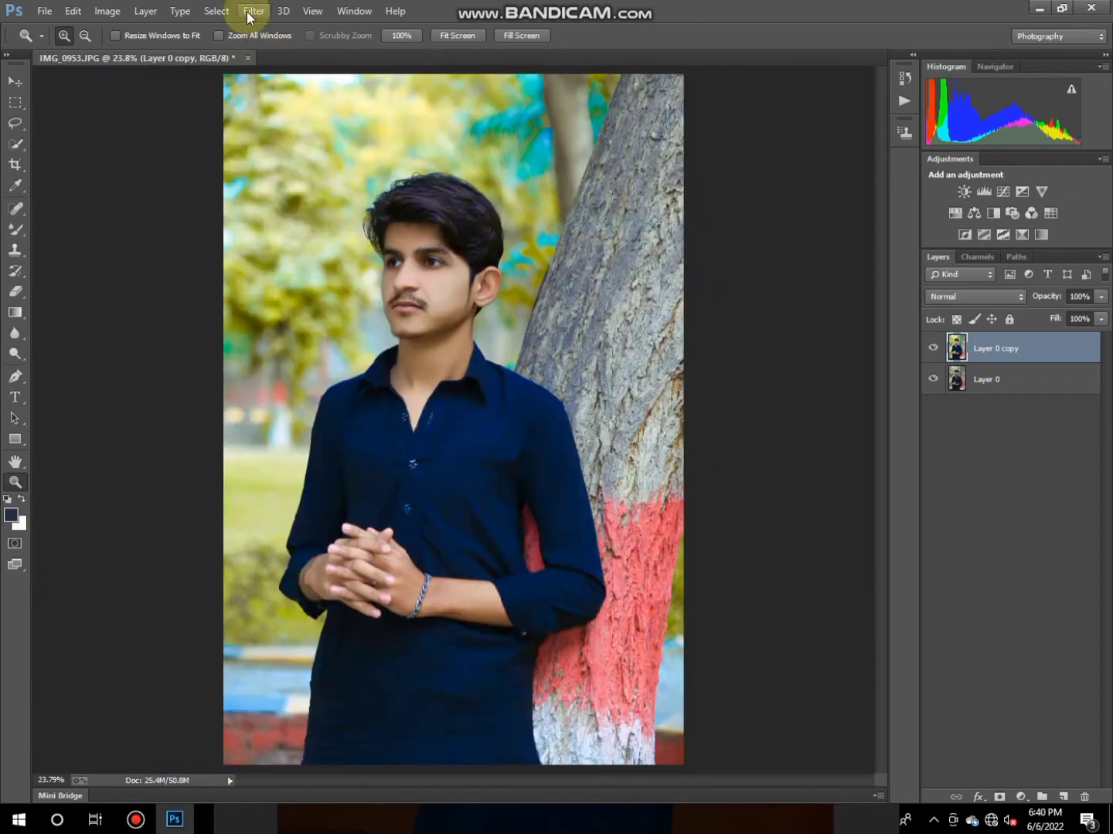
{"action": "left_click", "coordinate": [250, 12]}
{"action": "left_click", "coordinate": [278, 102]}
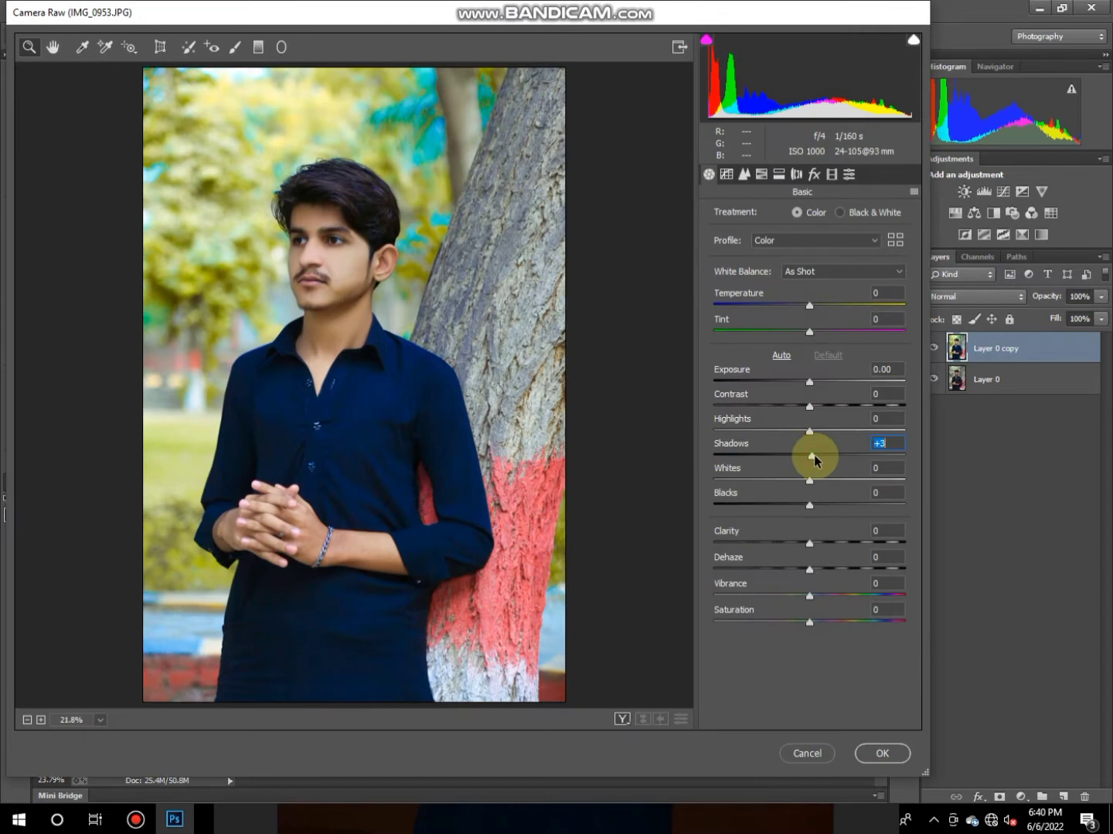
Step: Lift the whites and tone levels, then boost aqua and blue saturation in HSL
{"action": "left_click", "coordinate": [809, 485]}
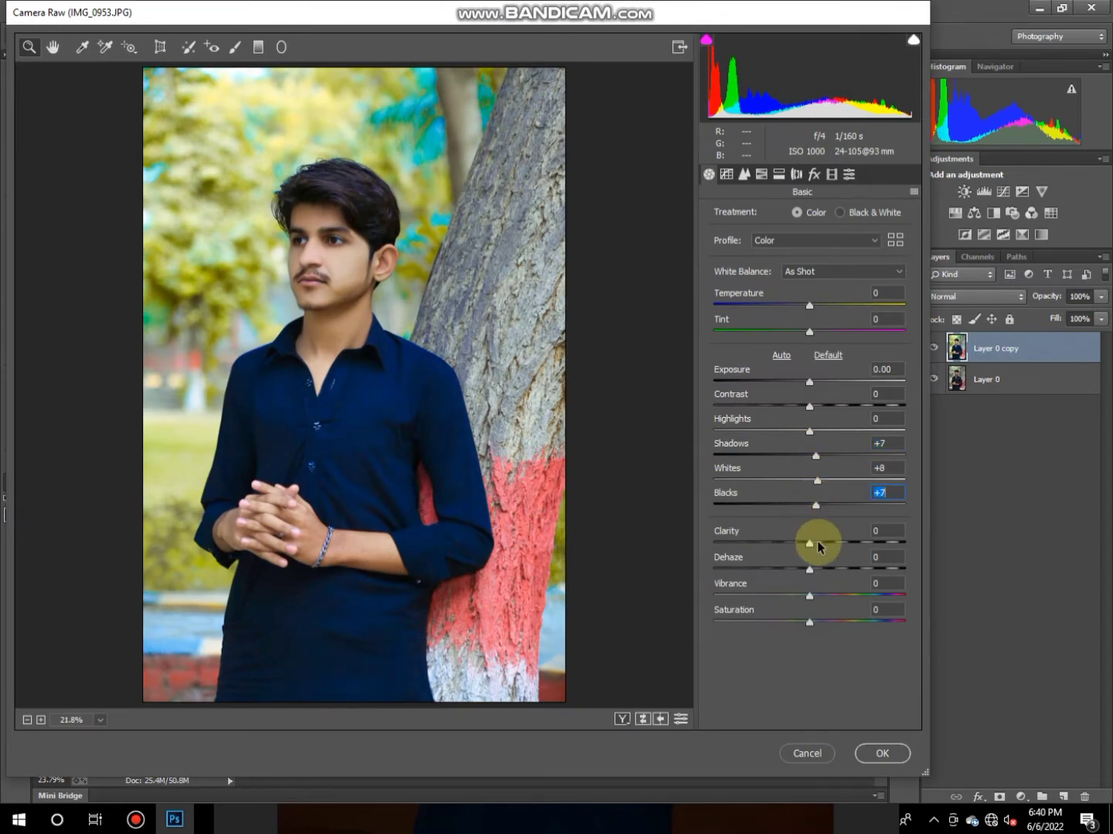
{"action": "left_click", "coordinate": [808, 307]}
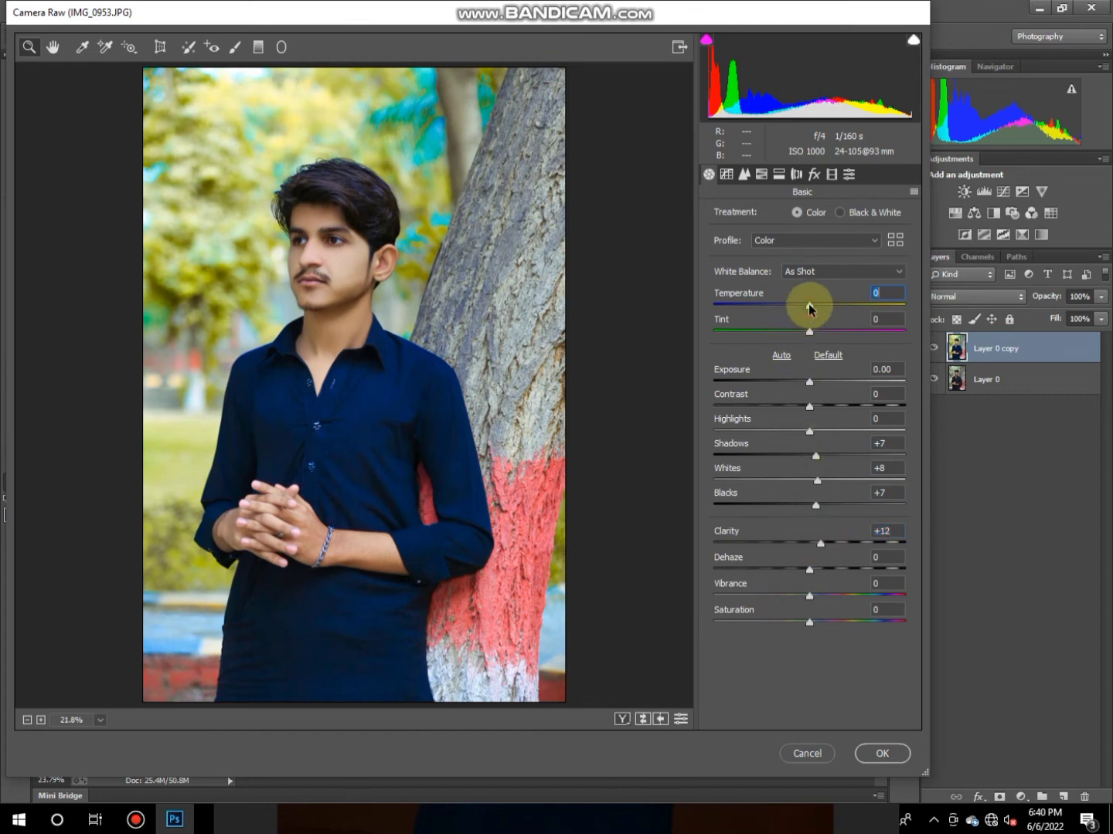
{"action": "left_click", "coordinate": [761, 174]}
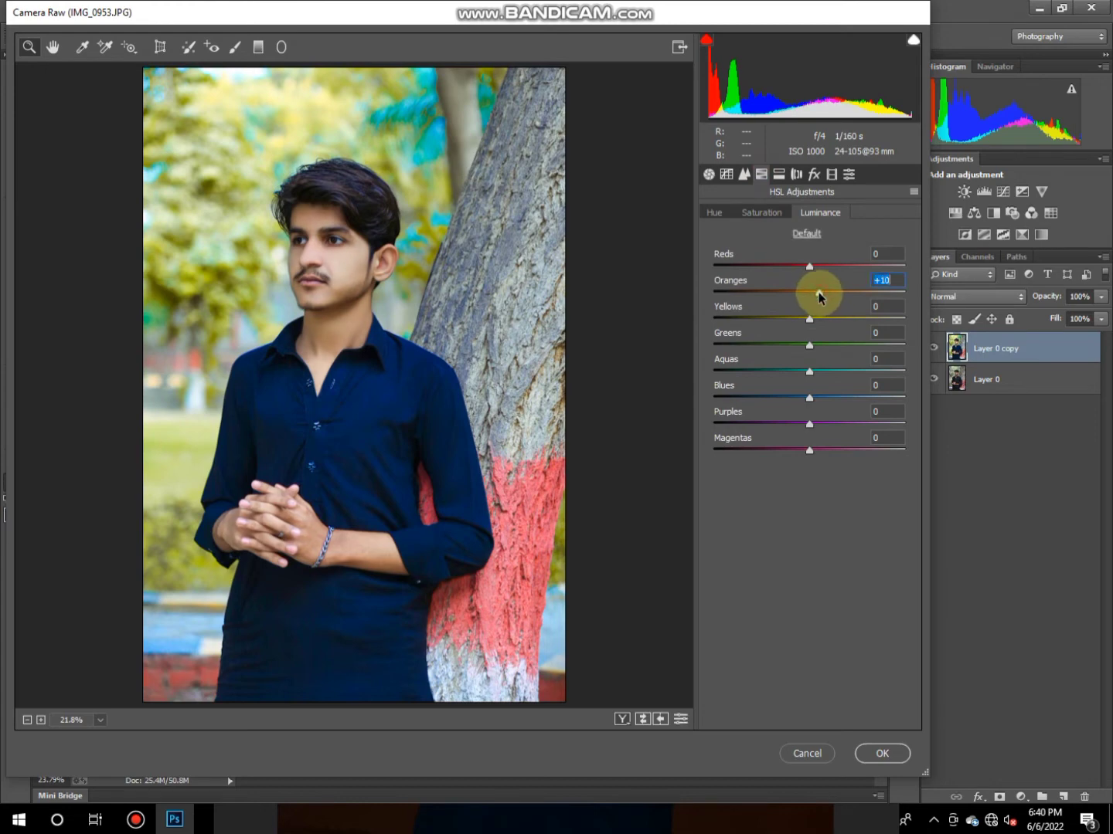
{"action": "left_click", "coordinate": [760, 211]}
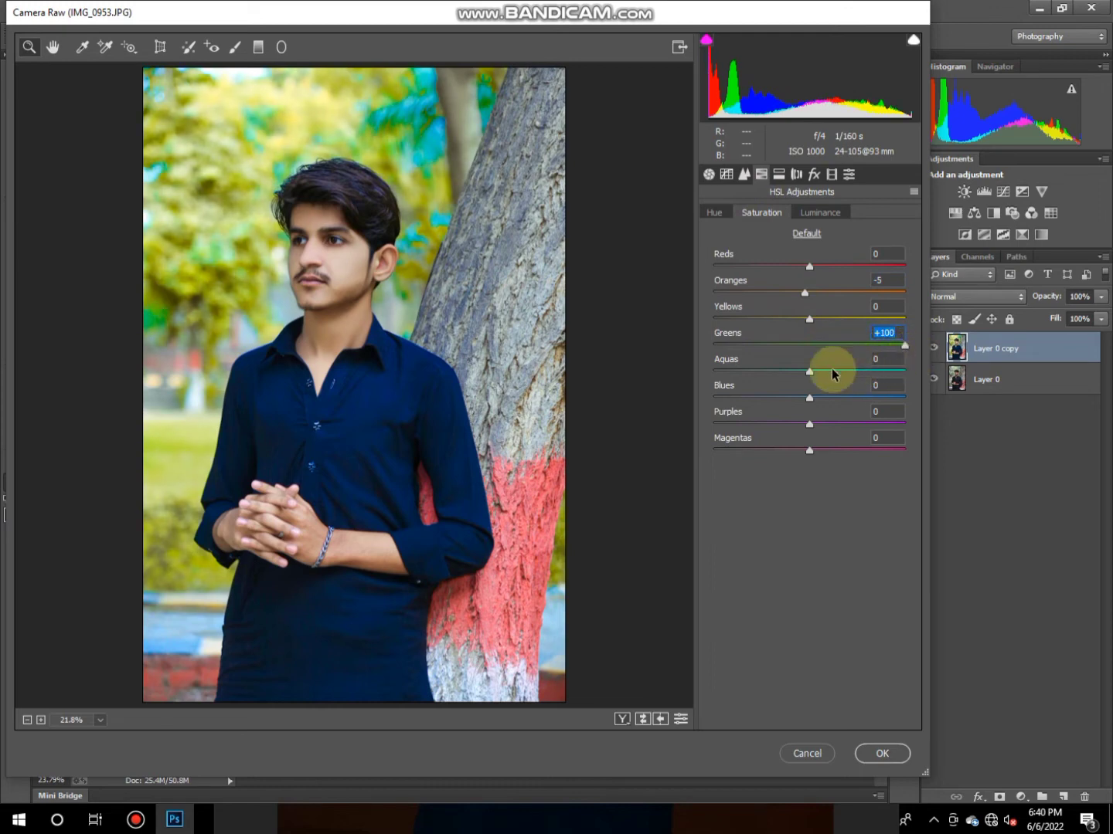
{"action": "left_click_drag", "start_coordinate": [809, 371], "coordinate": [884, 371]}
{"action": "mouse_move", "coordinate": [809, 398]}
{"action": "left_mouse_down"}
{"action": "mouse_move", "coordinate": [875, 398]}
{"action": "mouse_move", "coordinate": [833, 400]}
{"action": "left_mouse_up"}
Step: Raise Blue Primary saturation in Calibration and apply the Camera Raw grade
{"action": "left_click", "coordinate": [830, 213]}
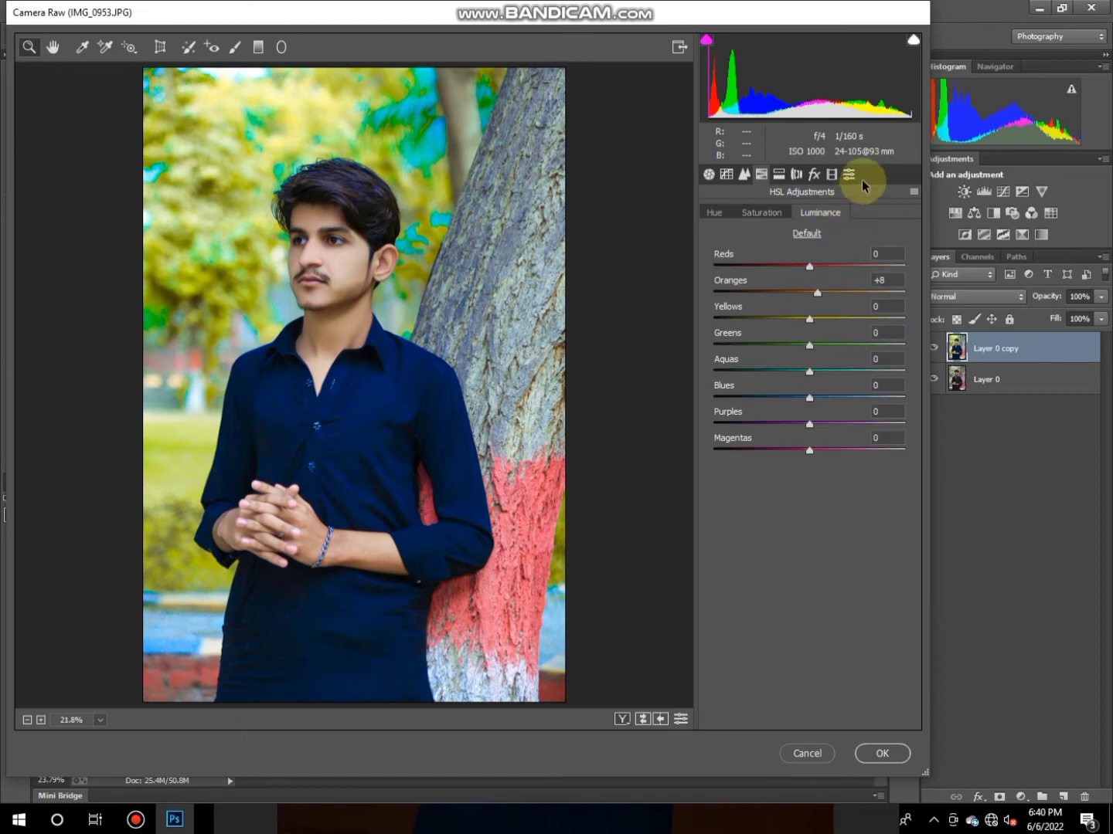
{"action": "left_click", "coordinate": [831, 173]}
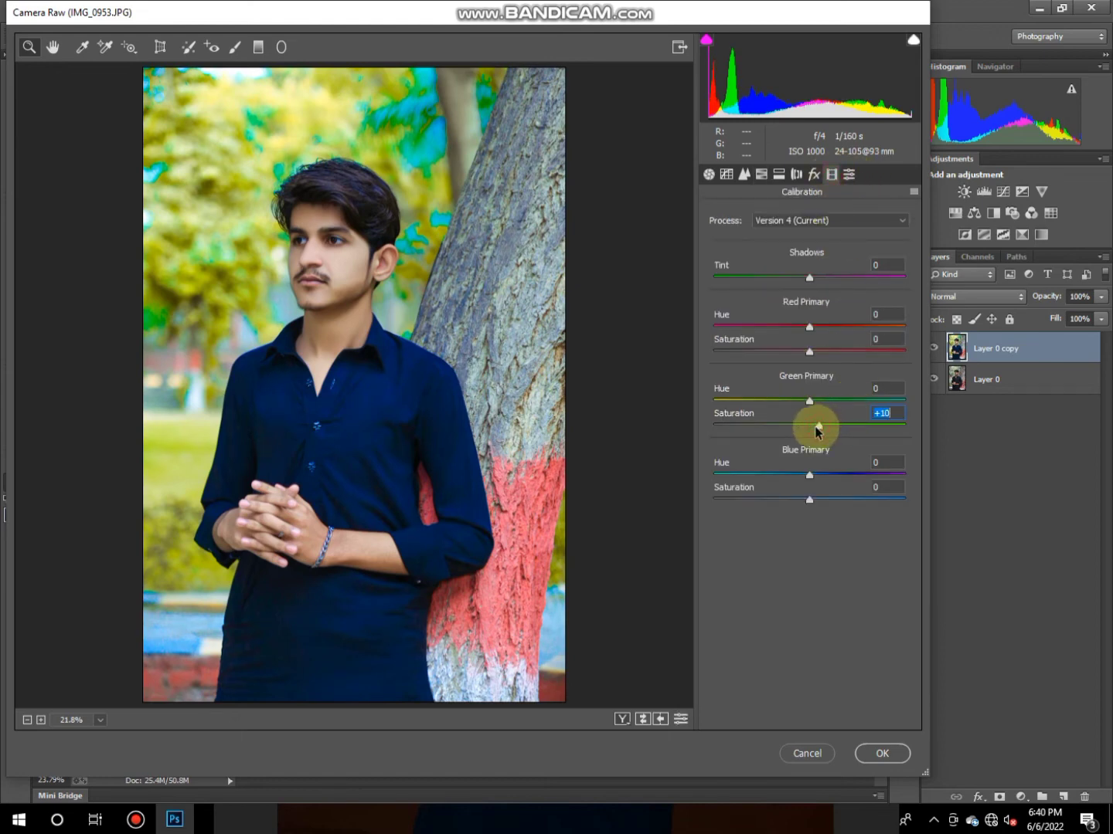
{"action": "mouse_move", "coordinate": [821, 506]}
{"action": "left_mouse_down"}
{"action": "mouse_move", "coordinate": [815, 481]}
{"action": "mouse_move", "coordinate": [801, 478]}
{"action": "left_mouse_up"}
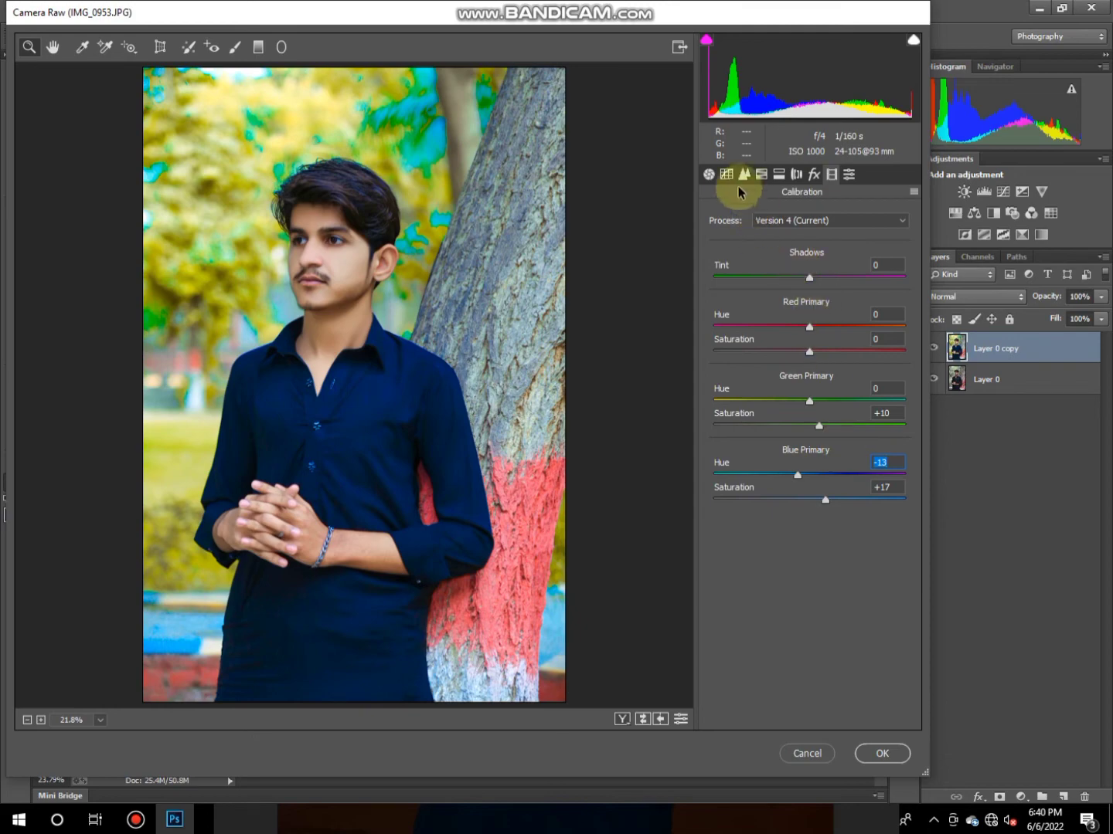
{"action": "left_click", "coordinate": [881, 754]}
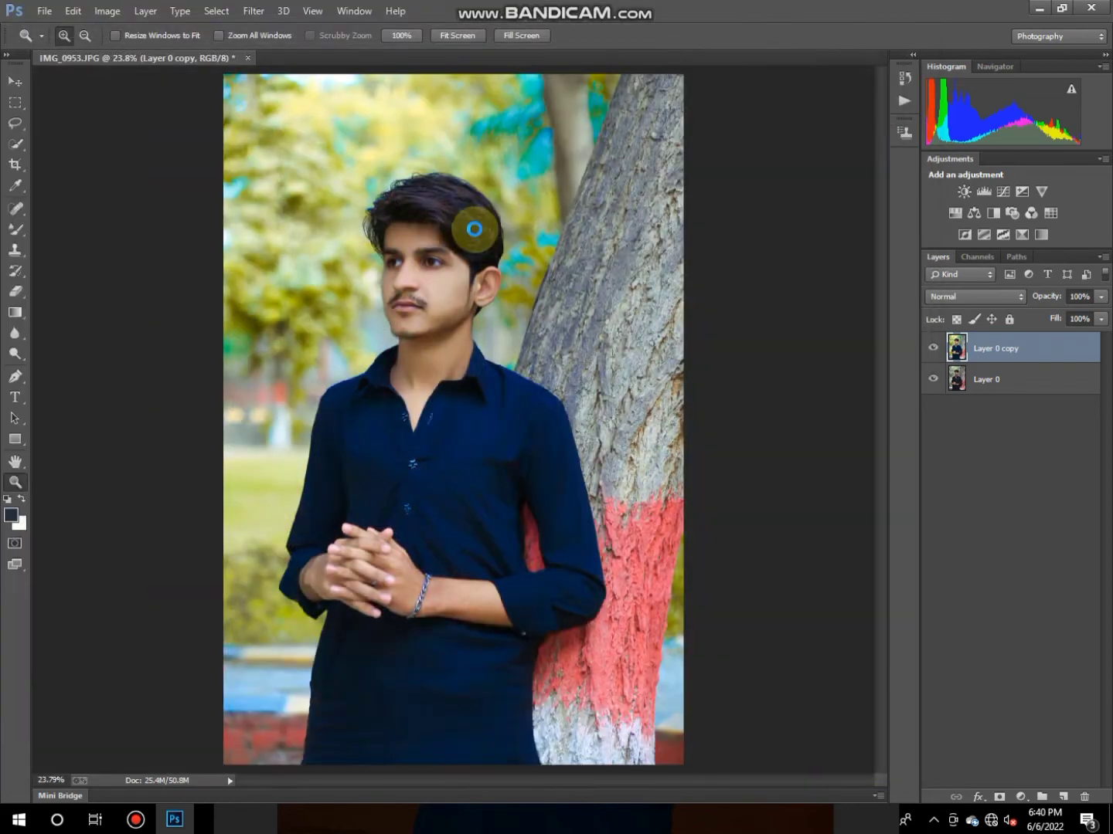
Step: Zoom in on the eye to 400%
{"action": "left_click", "coordinate": [433, 250]}
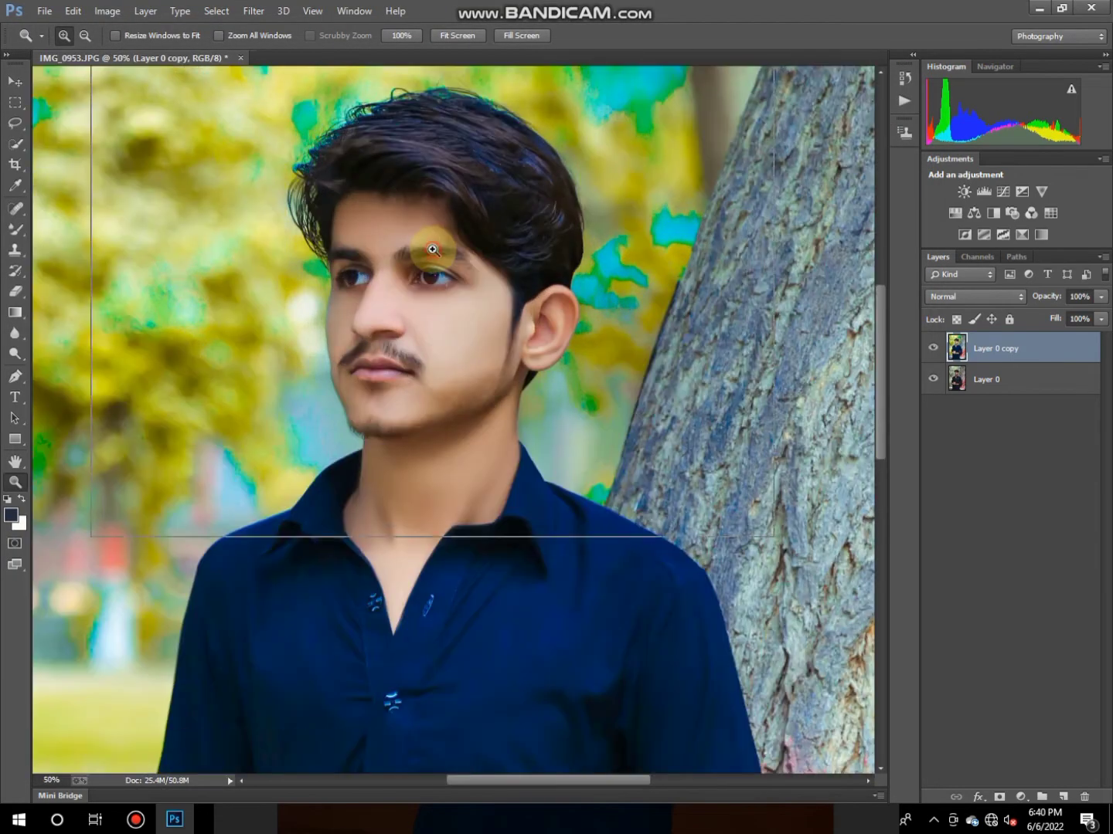
{"action": "left_click", "coordinate": [430, 249]}
{"action": "left_click", "coordinate": [425, 263]}
{"action": "left_click", "coordinate": [417, 285]}
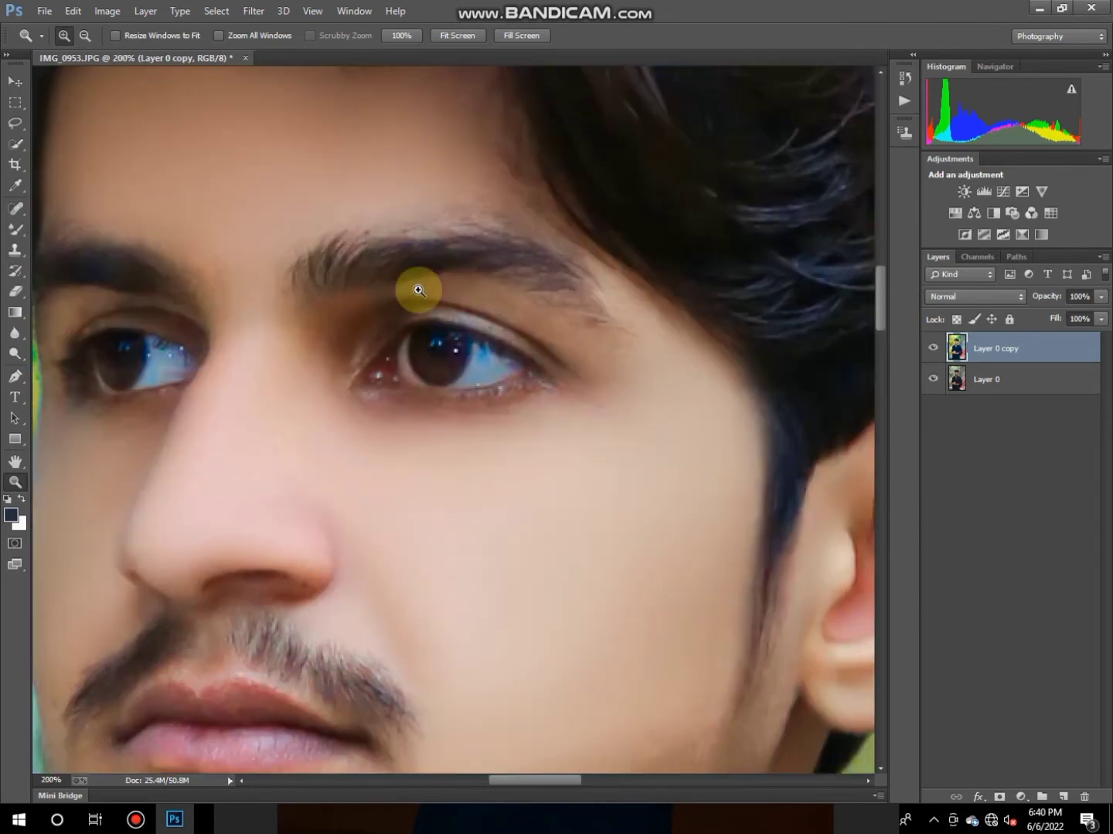
{"action": "left_click", "coordinate": [452, 318]}
{"action": "left_click", "coordinate": [524, 362]}
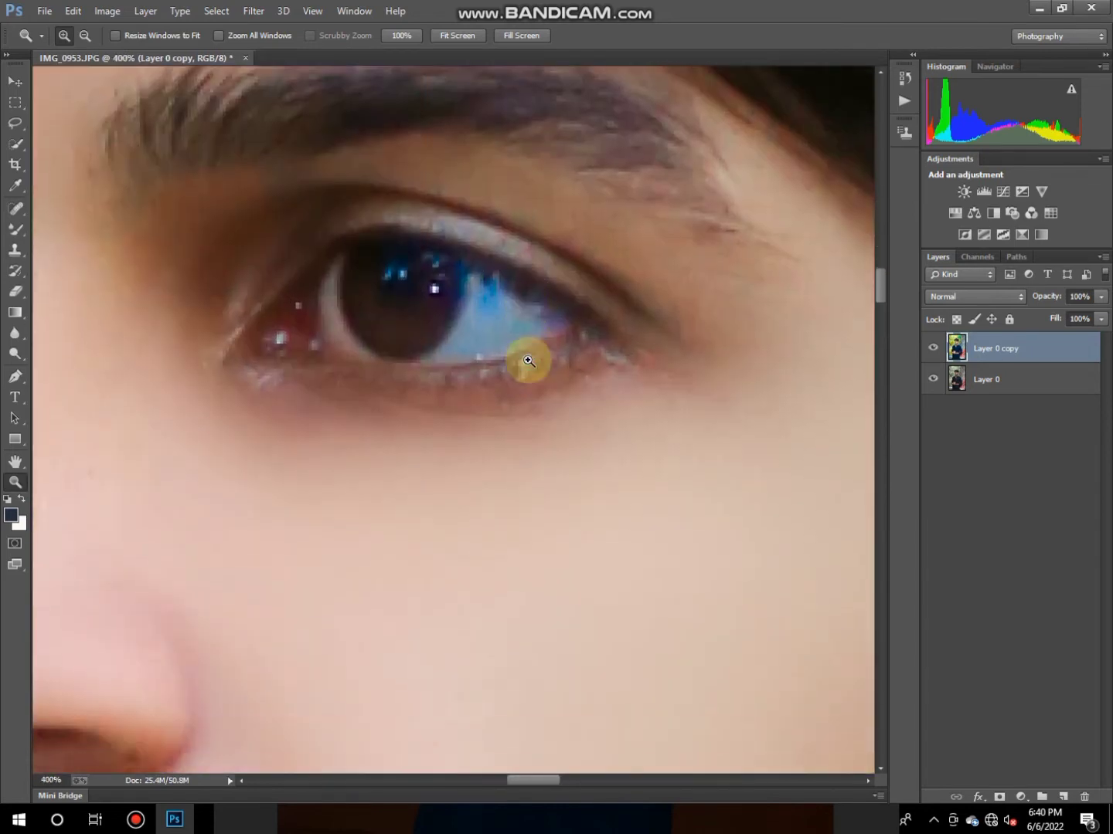
Step: Dodge the iris, eye whites and inner corner with a small Midtones brush at 15% exposure
{"action": "left_click", "coordinate": [15, 354]}
{"action": "key", "text": "bracketleft"}
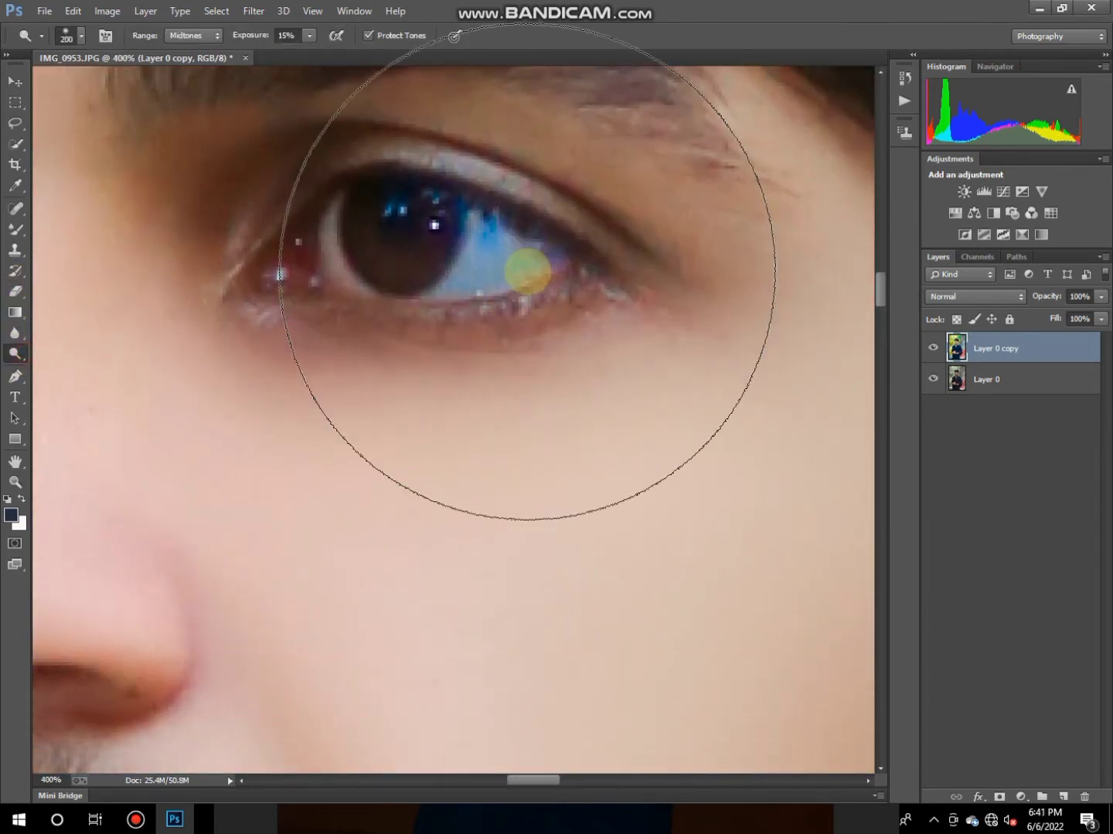
{"action": "key", "text": "bracketleft"}
{"action": "key", "text": "bracketleft"}
{"action": "key", "text": "bracketleft"}
{"action": "left_click", "coordinate": [488, 255]}
{"action": "key", "text": "bracketleft"}
{"action": "mouse_move", "coordinate": [487, 252]}
{"action": "left_mouse_down"}
{"action": "mouse_move", "coordinate": [486, 239]}
{"action": "mouse_move", "coordinate": [328, 205]}
{"action": "left_mouse_up"}
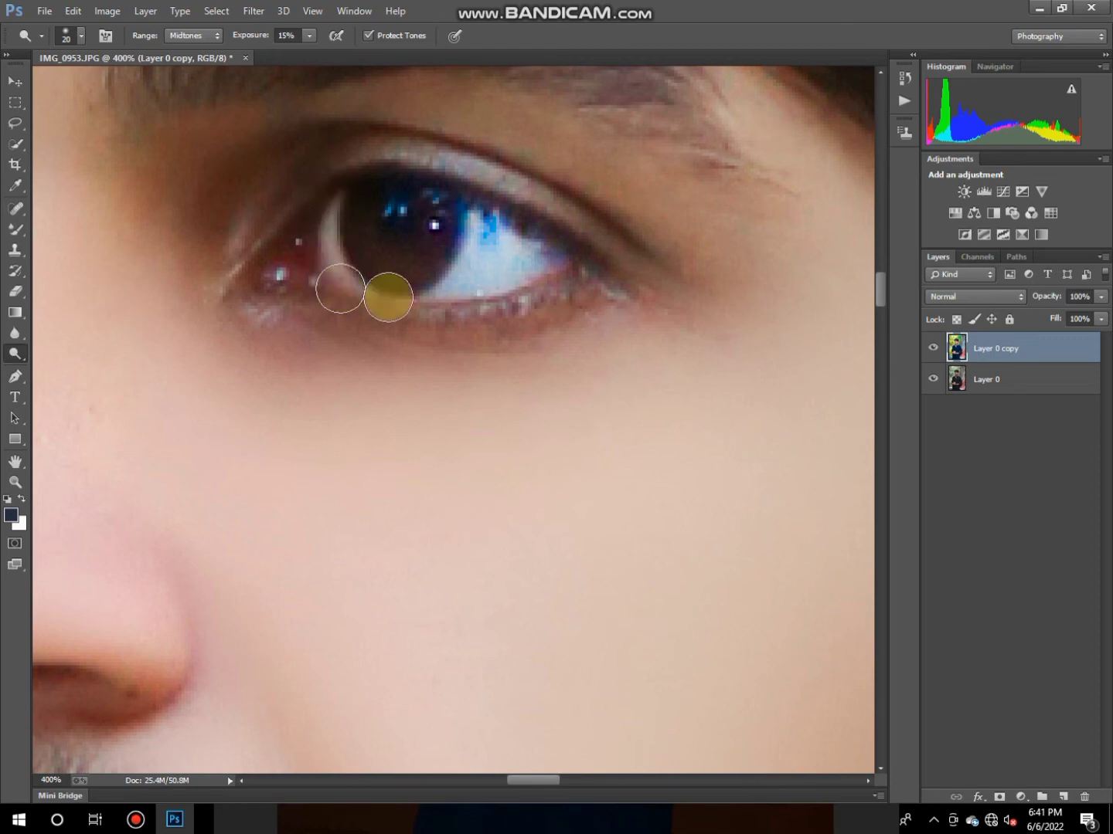
{"action": "mouse_move", "coordinate": [327, 204]}
{"action": "left_mouse_down"}
{"action": "mouse_move", "coordinate": [486, 803]}
{"action": "mouse_move", "coordinate": [489, 781]}
{"action": "left_mouse_up"}
{"action": "mouse_move", "coordinate": [427, 243]}
{"action": "left_mouse_down"}
{"action": "mouse_move", "coordinate": [407, 228]}
{"action": "mouse_move", "coordinate": [464, 232]}
{"action": "mouse_move", "coordinate": [315, 307]}
{"action": "mouse_move", "coordinate": [440, 231]}
{"action": "left_mouse_up"}
Step: Fit the photo on screen and reopen the Camera Raw Filter
{"action": "left_click", "coordinate": [15, 482]}
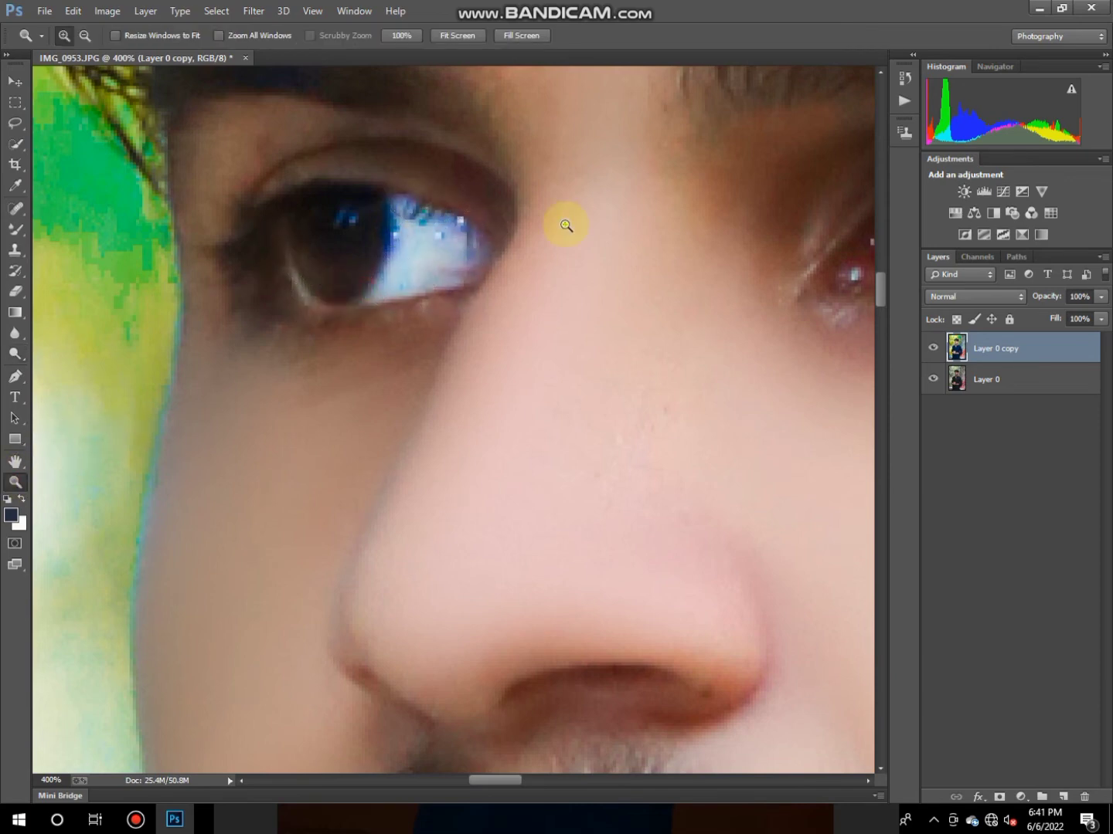
{"action": "right_click", "coordinate": [566, 226]}
{"action": "left_click", "coordinate": [622, 235]}
{"action": "left_click", "coordinate": [255, 11]}
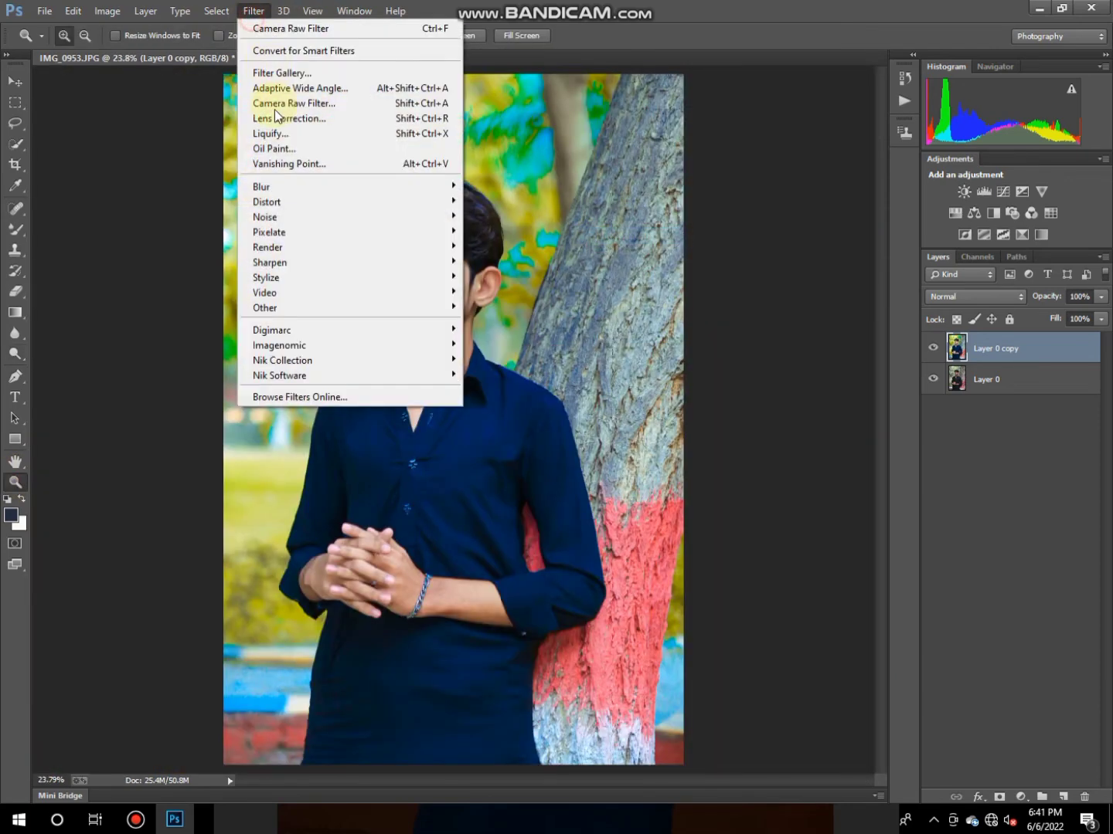
{"action": "left_click", "coordinate": [275, 105]}
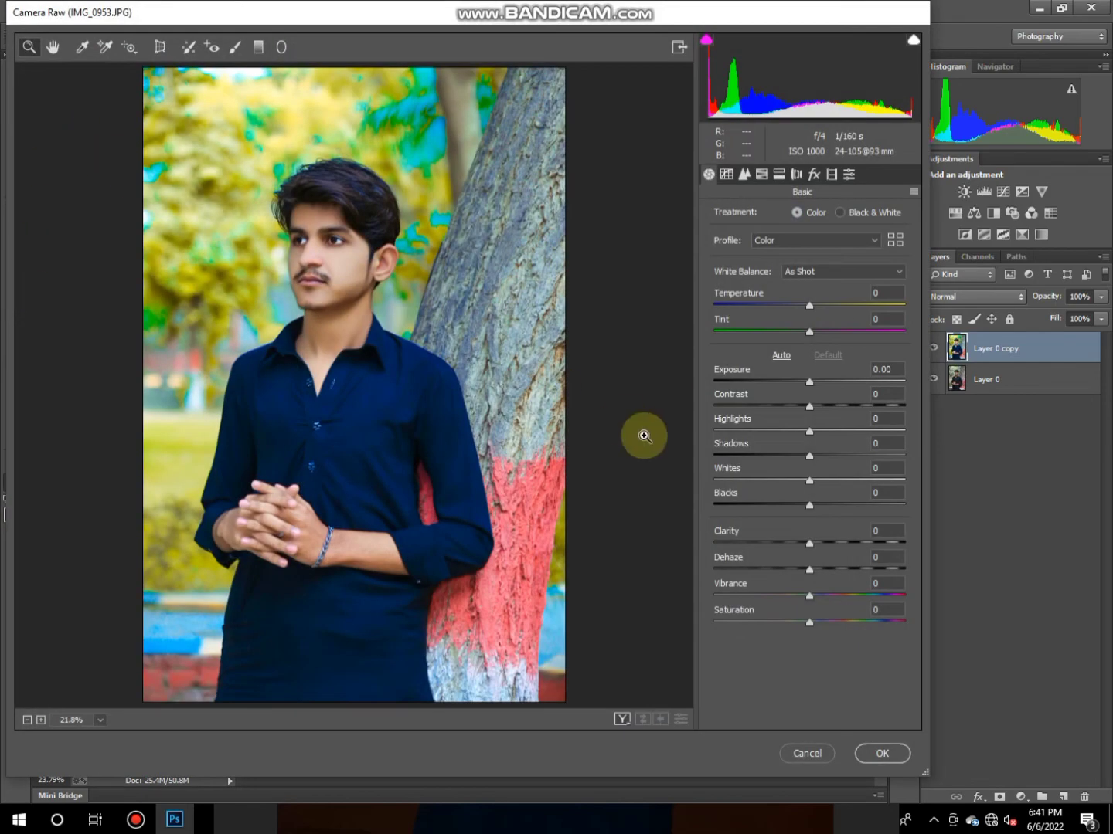
Step: Set Detail Noise Reduction Luminance to 20 and apply it
{"action": "left_click", "coordinate": [743, 174]}
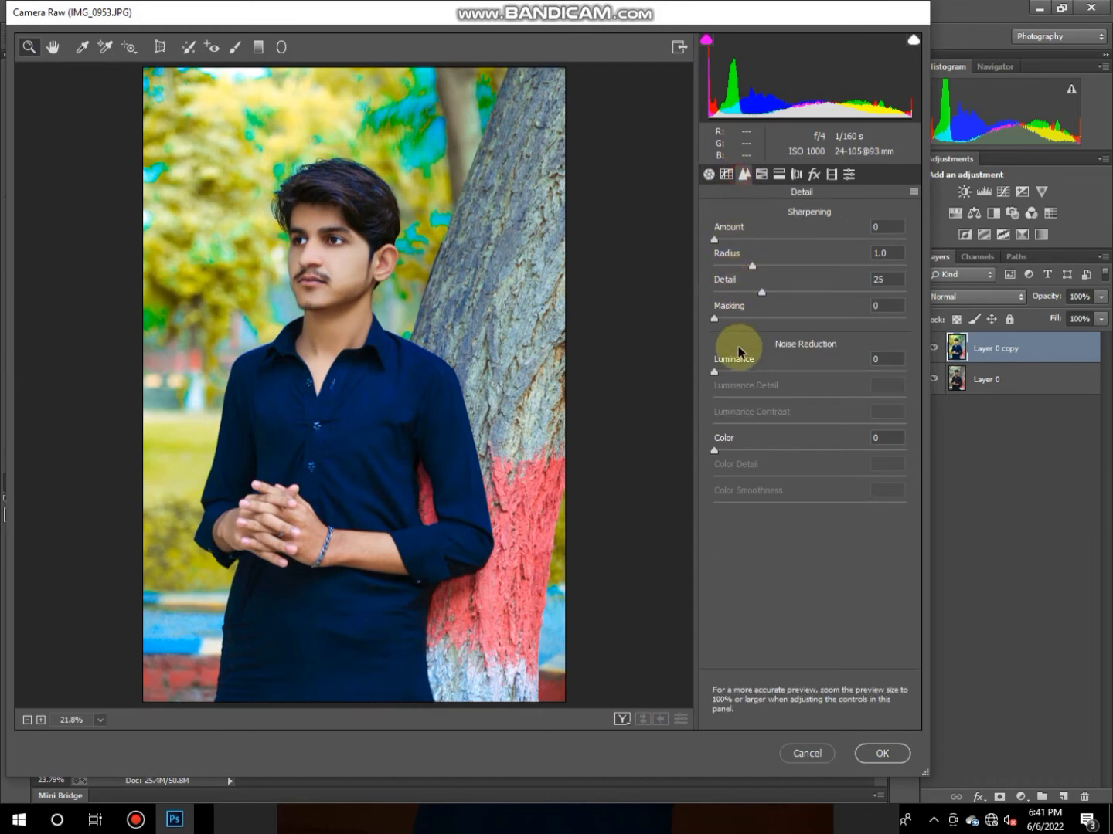
{"action": "left_click_drag", "start_coordinate": [743, 372], "coordinate": [752, 375]}
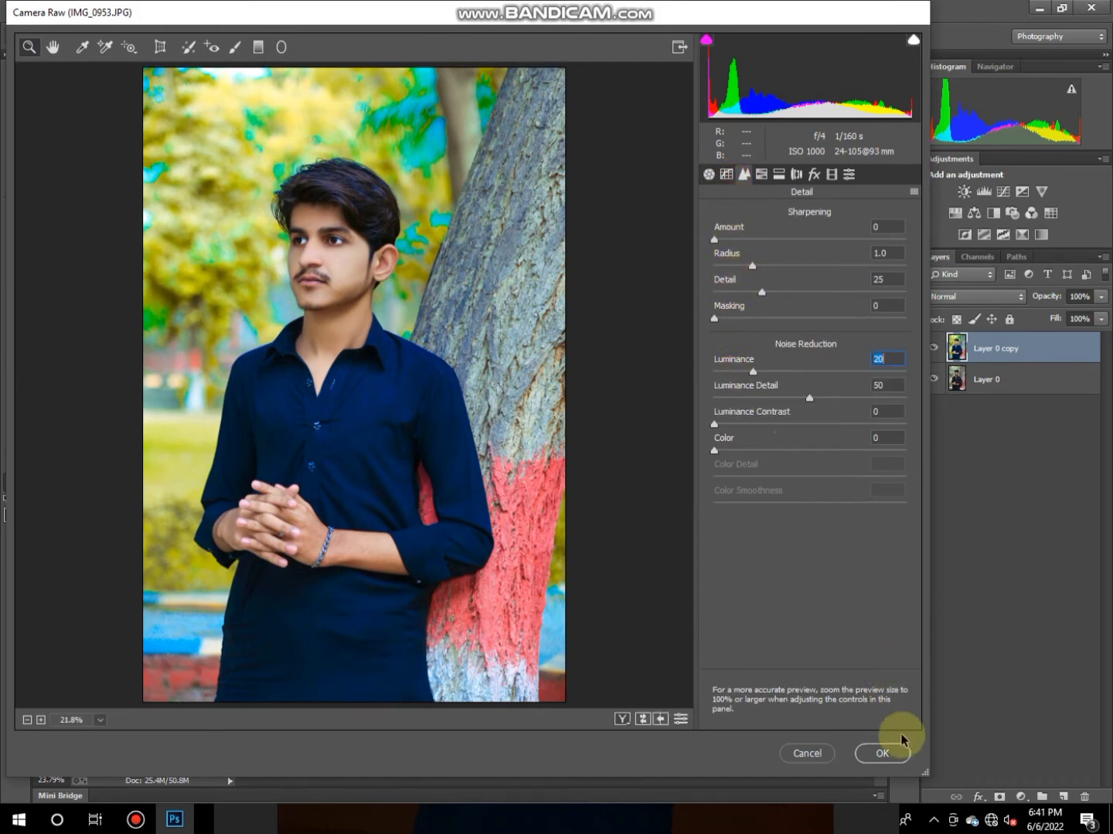
{"action": "left_click", "coordinate": [887, 755]}
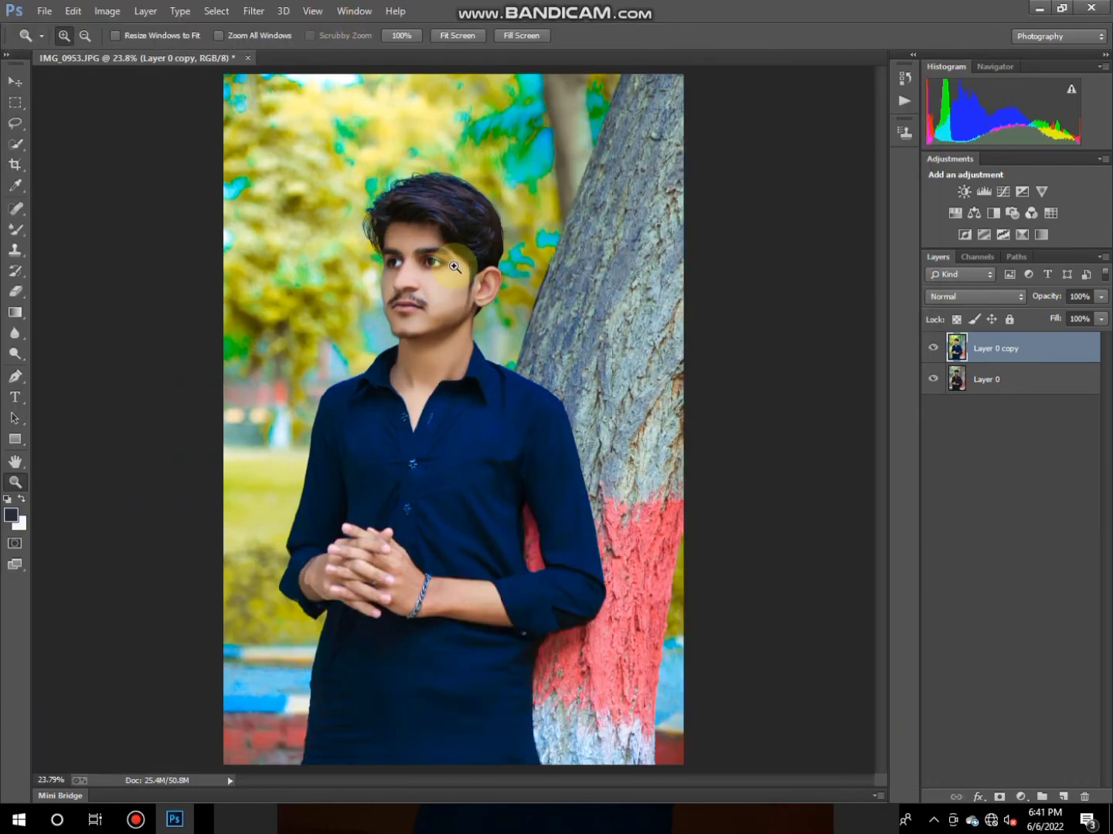
Step: Zoom in to 300% on the mouth
{"action": "left_click", "coordinate": [431, 246]}
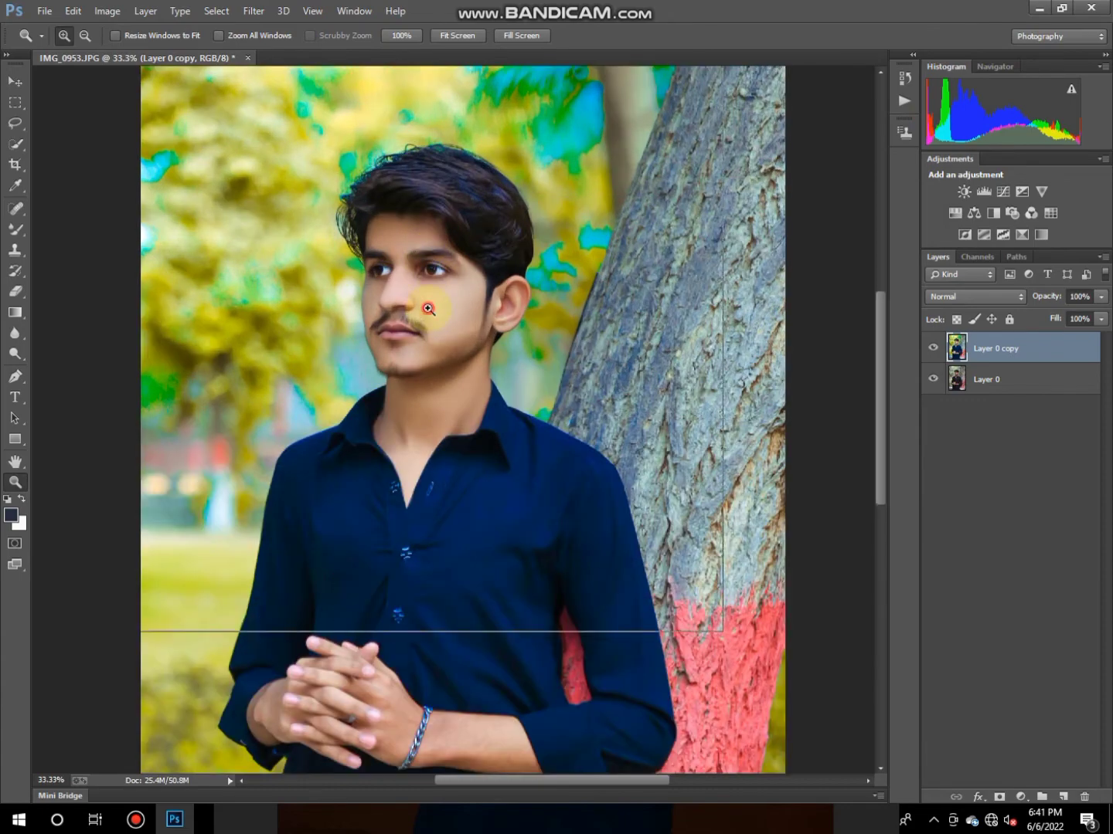
{"action": "left_click", "coordinate": [429, 308]}
{"action": "left_click", "coordinate": [428, 308]}
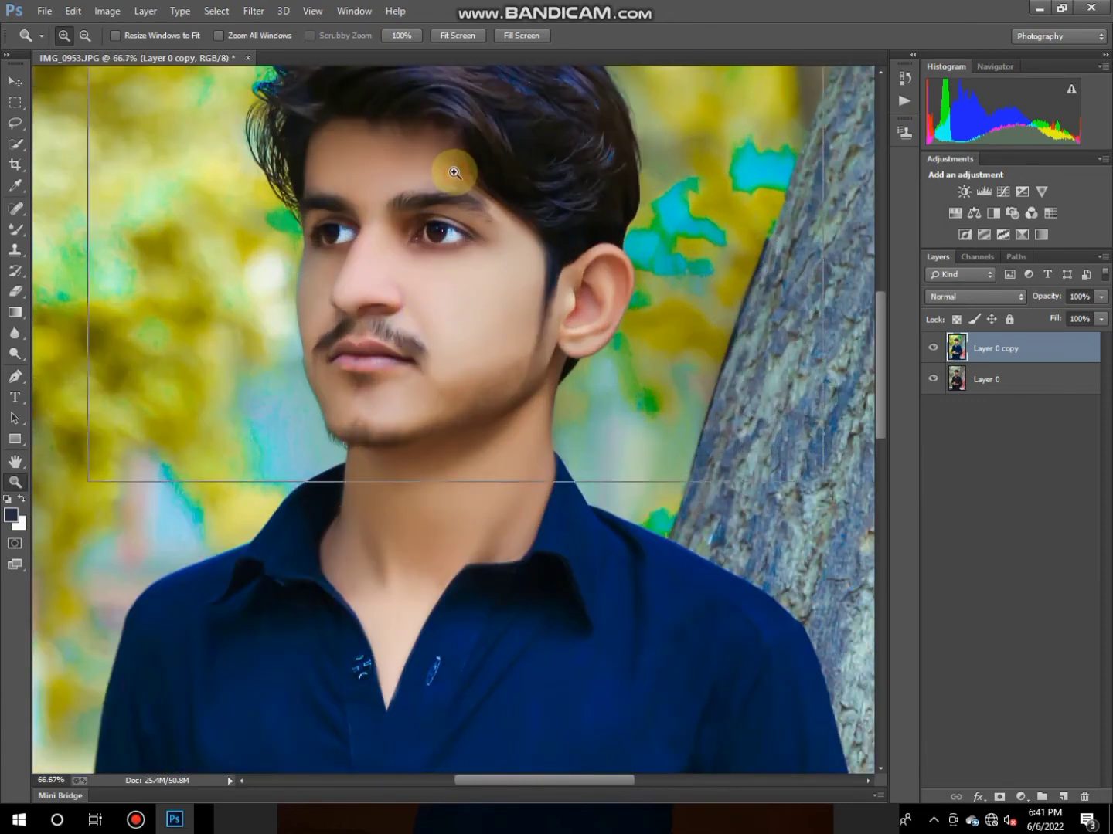
{"action": "left_click", "coordinate": [454, 172]}
{"action": "left_click", "coordinate": [268, 452]}
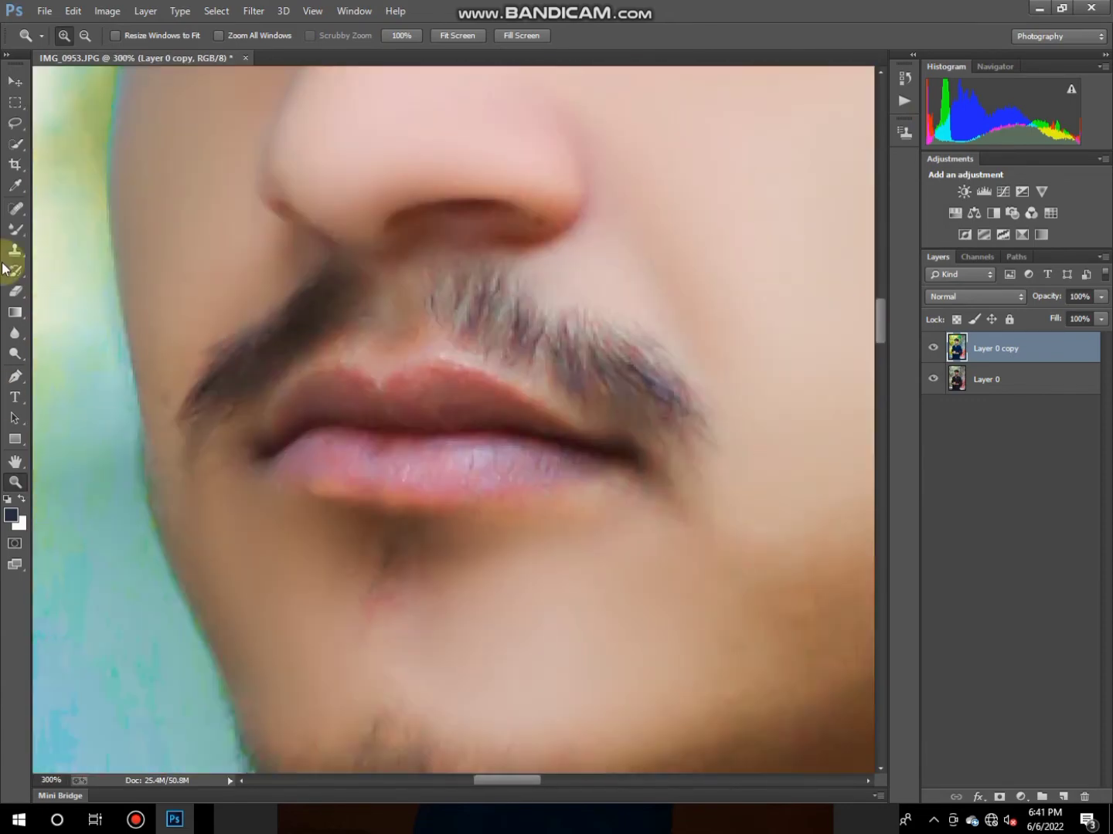
Step: Outline the lips with the Polygonal Lasso Tool and bring up the selection's options
{"action": "right_click", "coordinate": [16, 123]}
{"action": "left_click", "coordinate": [85, 134]}
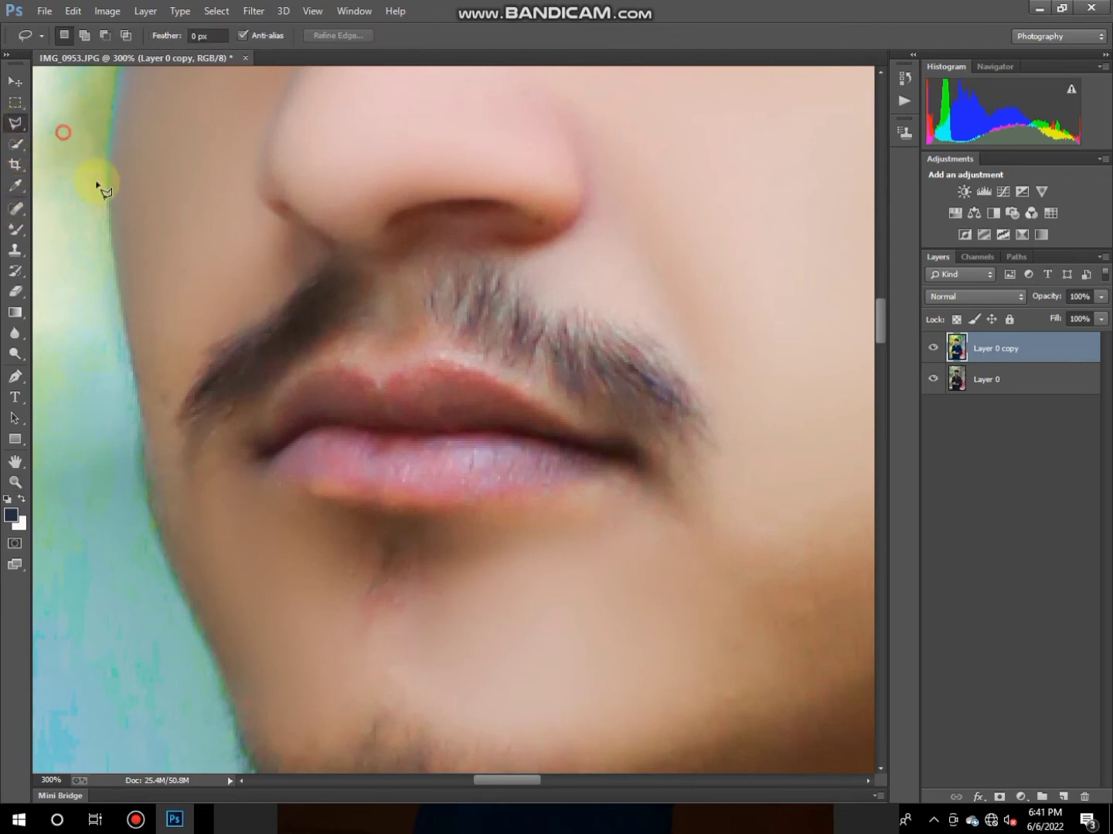
{"action": "left_click", "coordinate": [368, 506]}
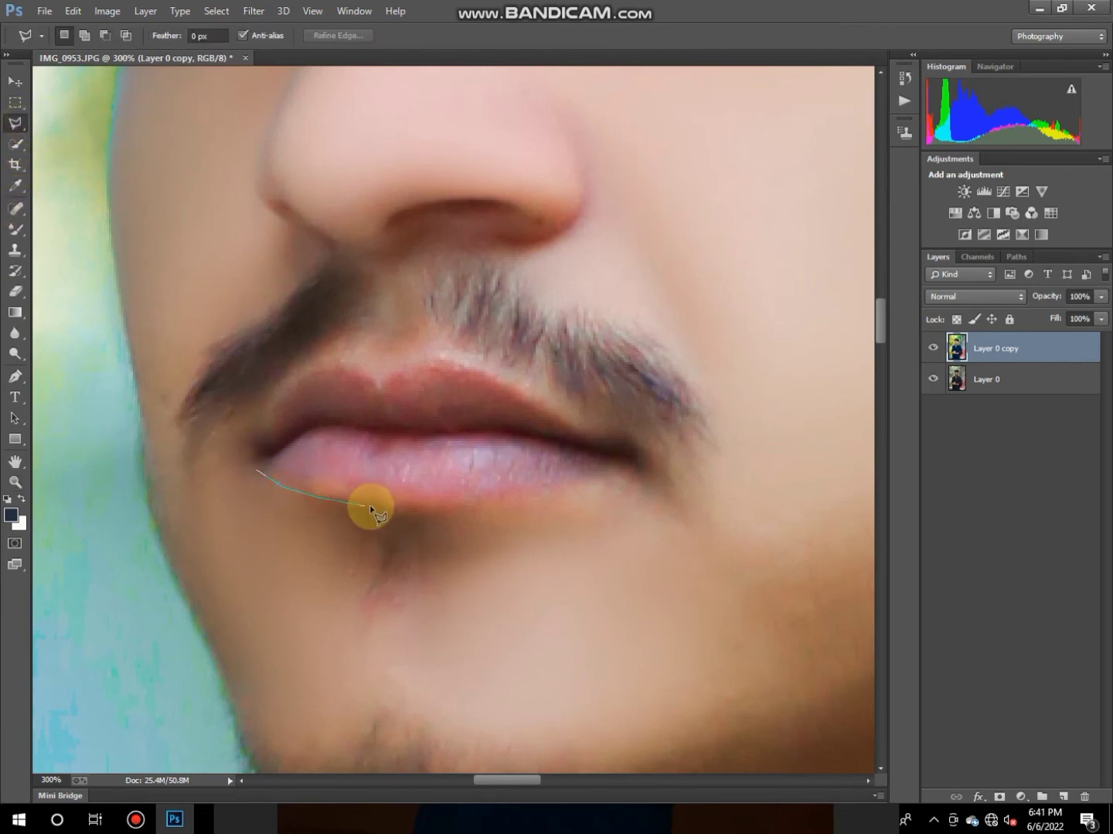
{"action": "left_click", "coordinate": [464, 511]}
{"action": "left_click", "coordinate": [543, 491]}
{"action": "left_click", "coordinate": [626, 476]}
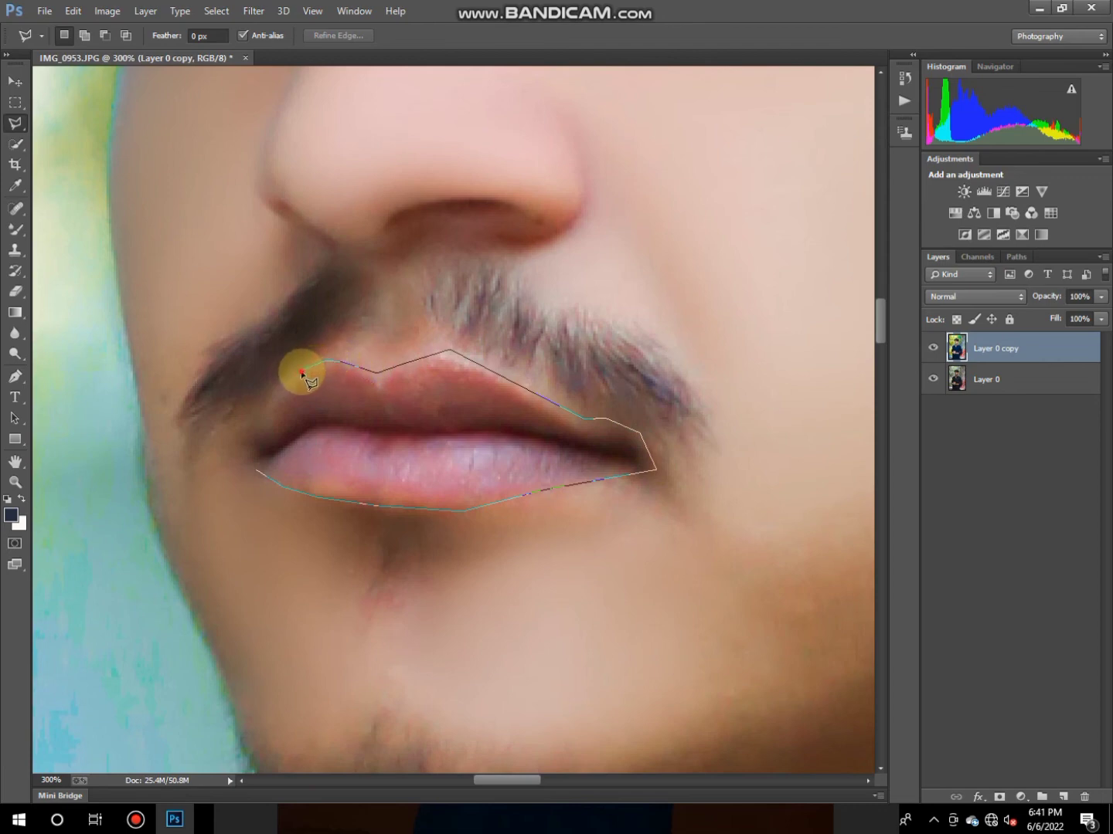
{"action": "left_click", "coordinate": [263, 476]}
{"action": "right_click", "coordinate": [407, 395]}
Step: Feather the lip selection by 5 px and add a Hue/Saturation adjustment layer
{"action": "left_click", "coordinate": [479, 442]}
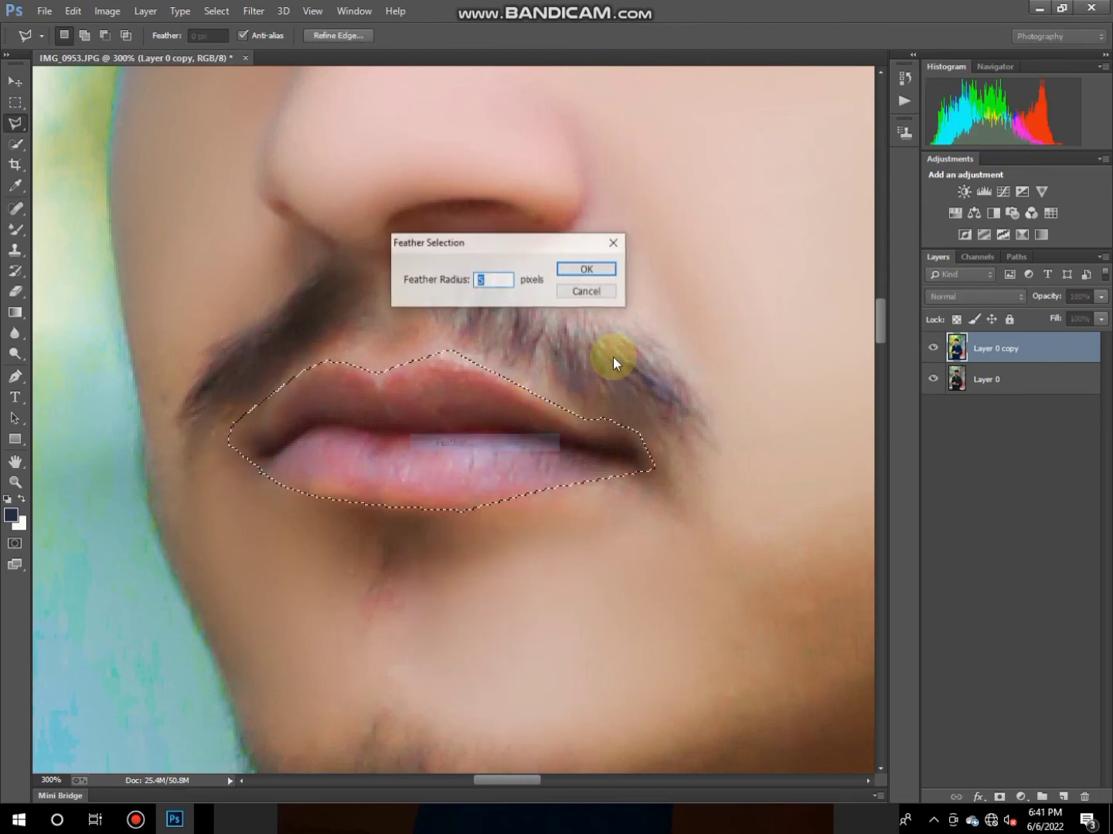
{"action": "left_click", "coordinate": [589, 268]}
{"action": "left_click", "coordinate": [956, 213]}
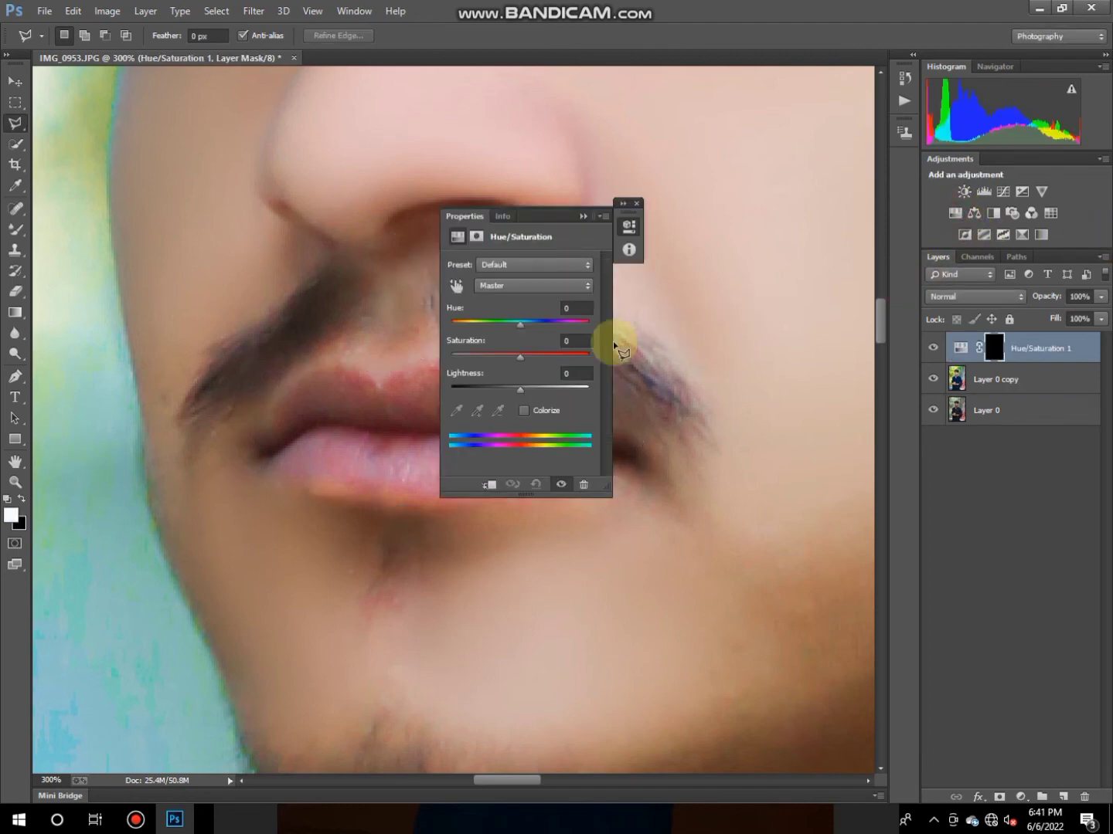
{"action": "left_click_drag", "start_coordinate": [520, 354], "coordinate": [528, 358]}
{"action": "left_click_drag", "start_coordinate": [576, 220], "coordinate": [793, 230]}
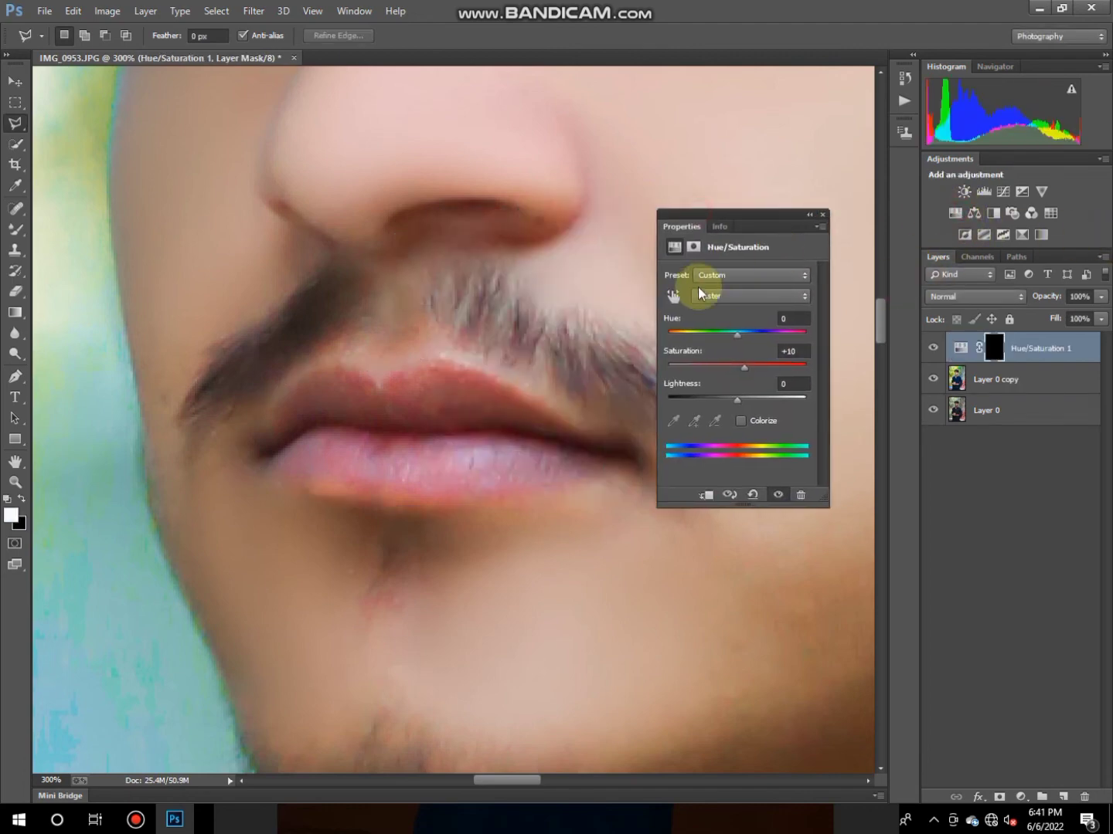
Step: Tune the lips to hue −10, saturation +28, lightness +5, checking at different zooms
{"action": "key", "text": "z"}
{"action": "key", "text": "ctrl+0"}
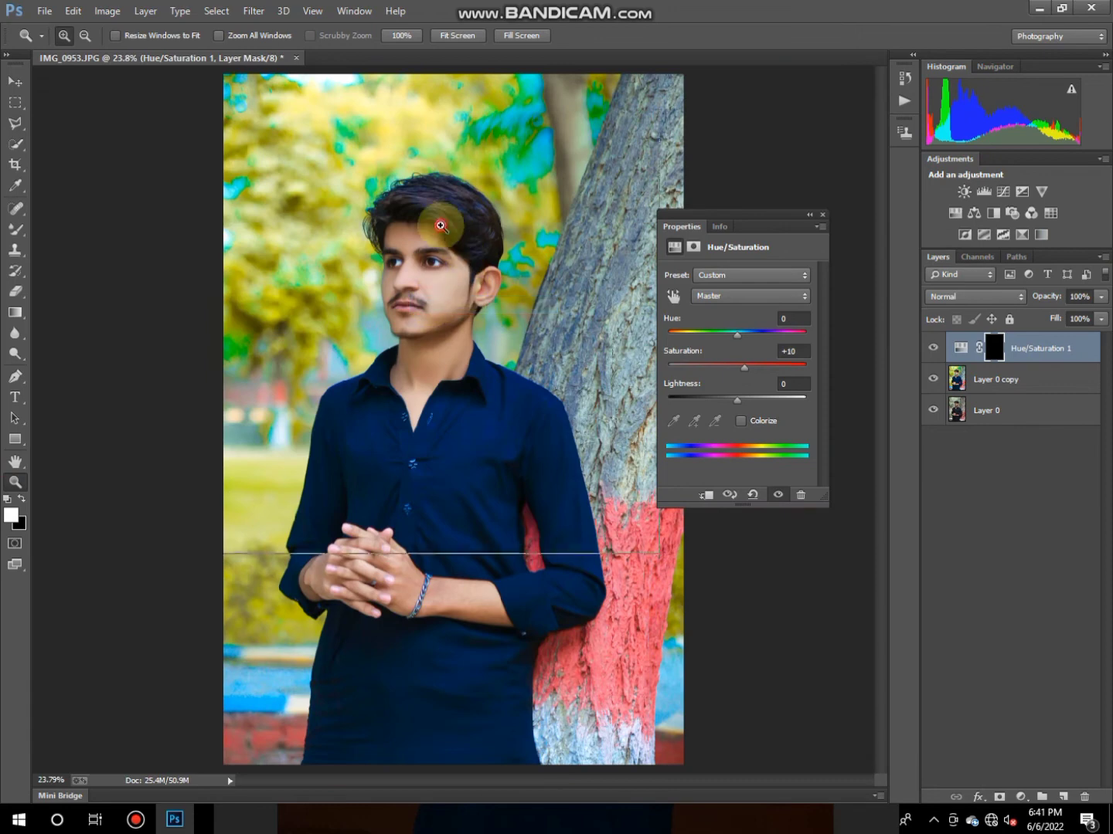
{"action": "left_click_drag", "start_coordinate": [753, 368], "coordinate": [760, 368]}
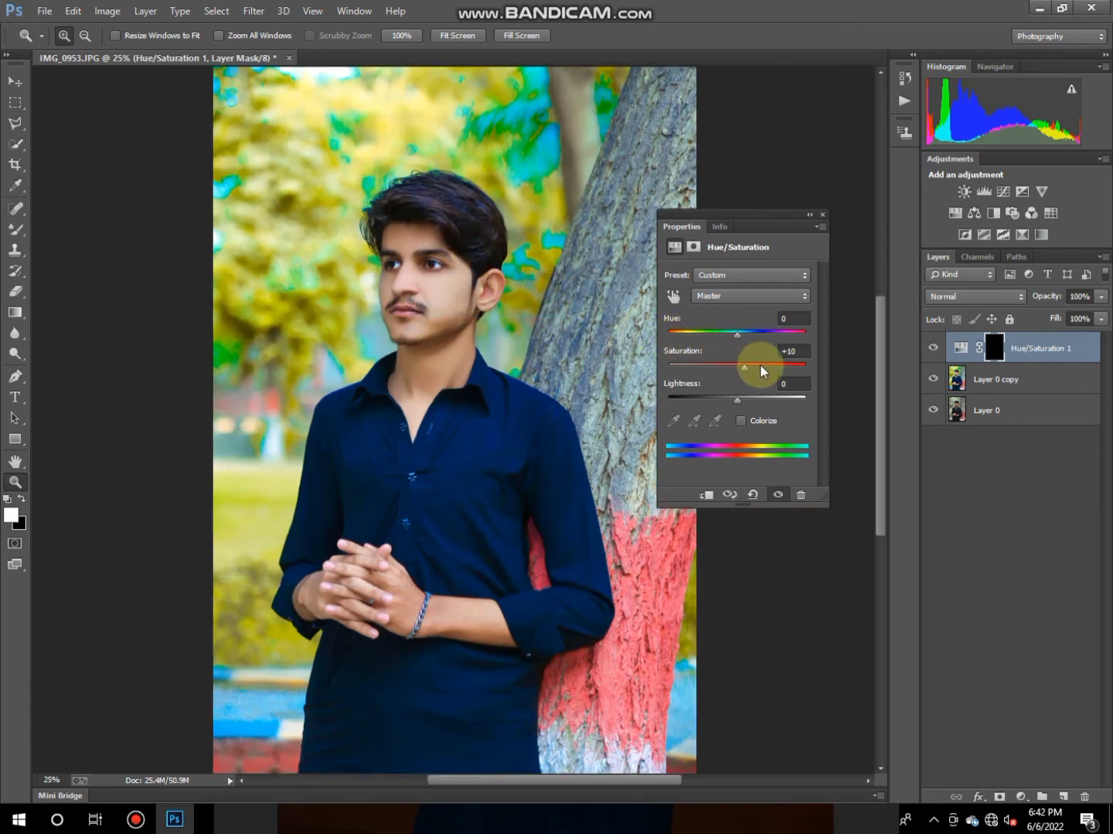
{"action": "left_click", "coordinate": [441, 265]}
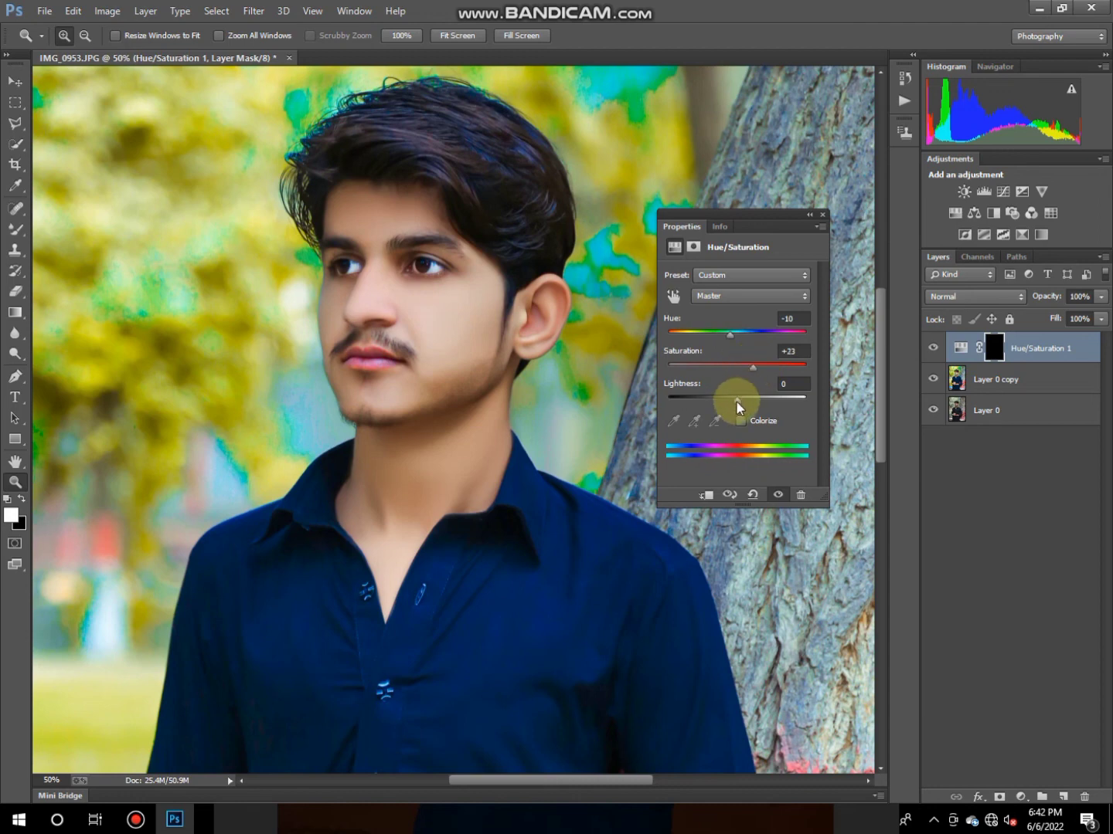
{"action": "left_click_drag", "start_coordinate": [745, 403], "coordinate": [742, 403]}
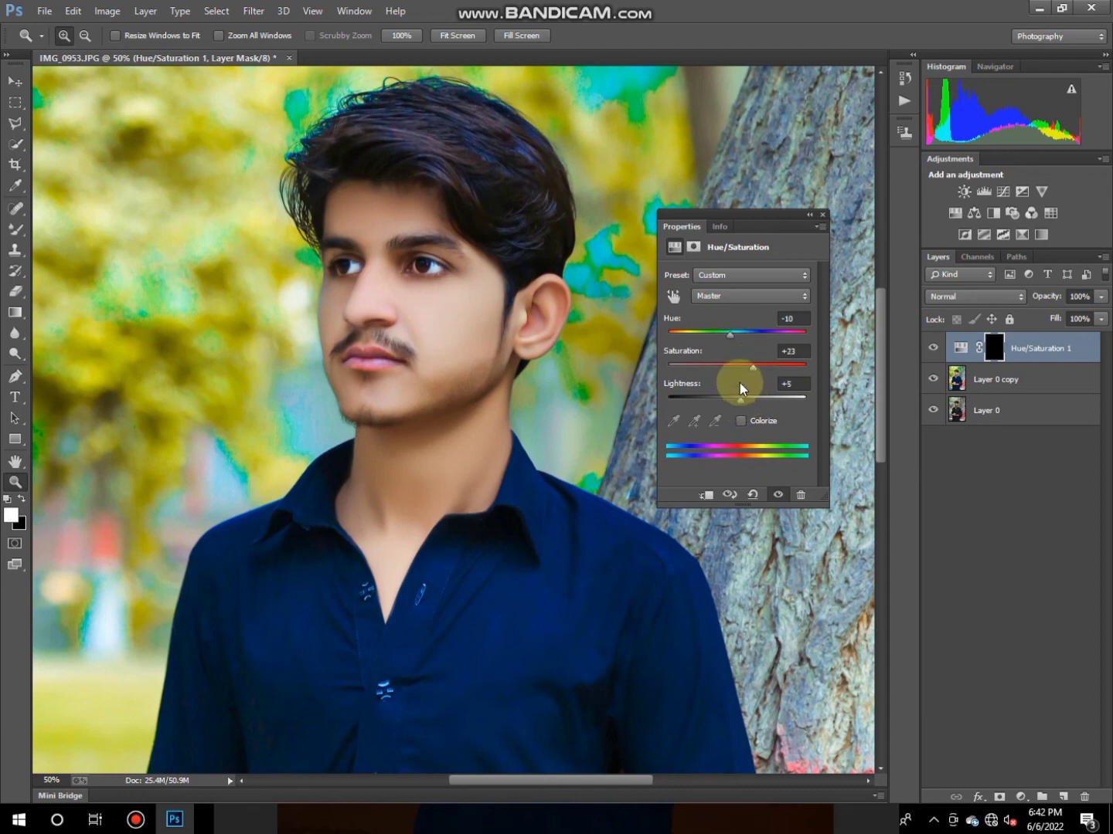
{"action": "left_click", "coordinate": [442, 331], "text": "alt"}
{"action": "left_click", "coordinate": [445, 248]}
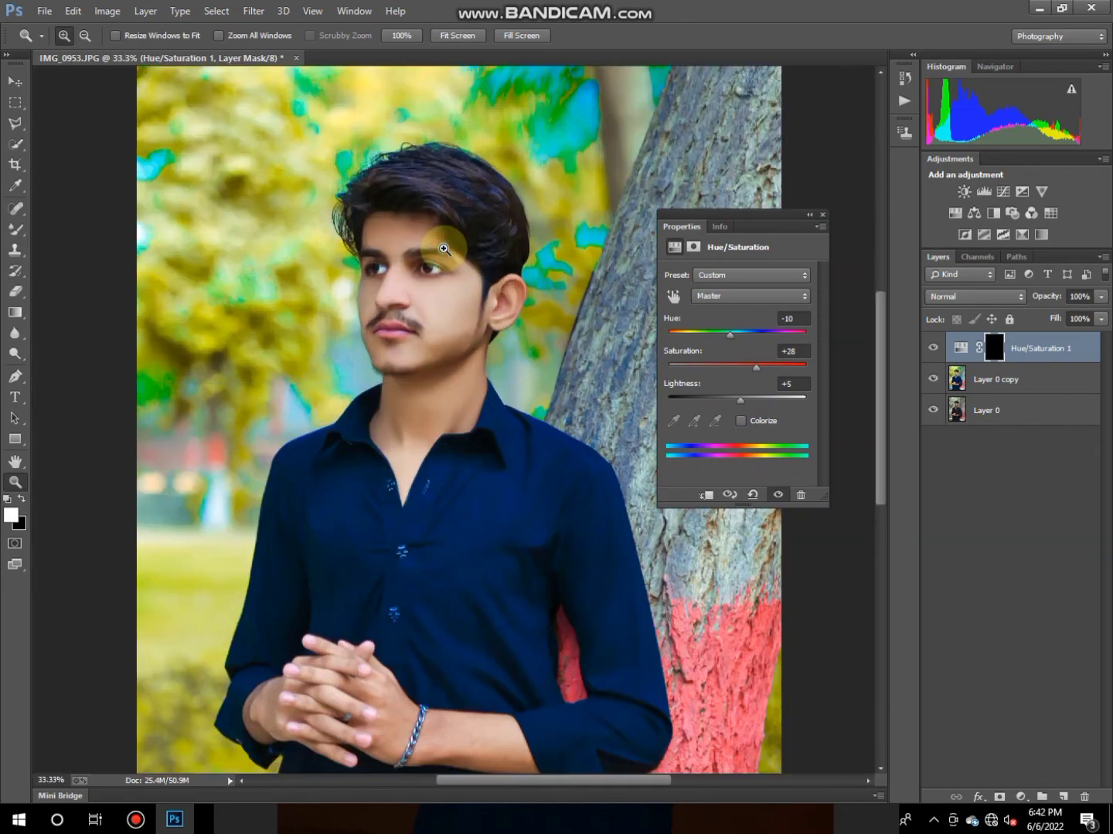
{"action": "double_click", "coordinate": [799, 223]}
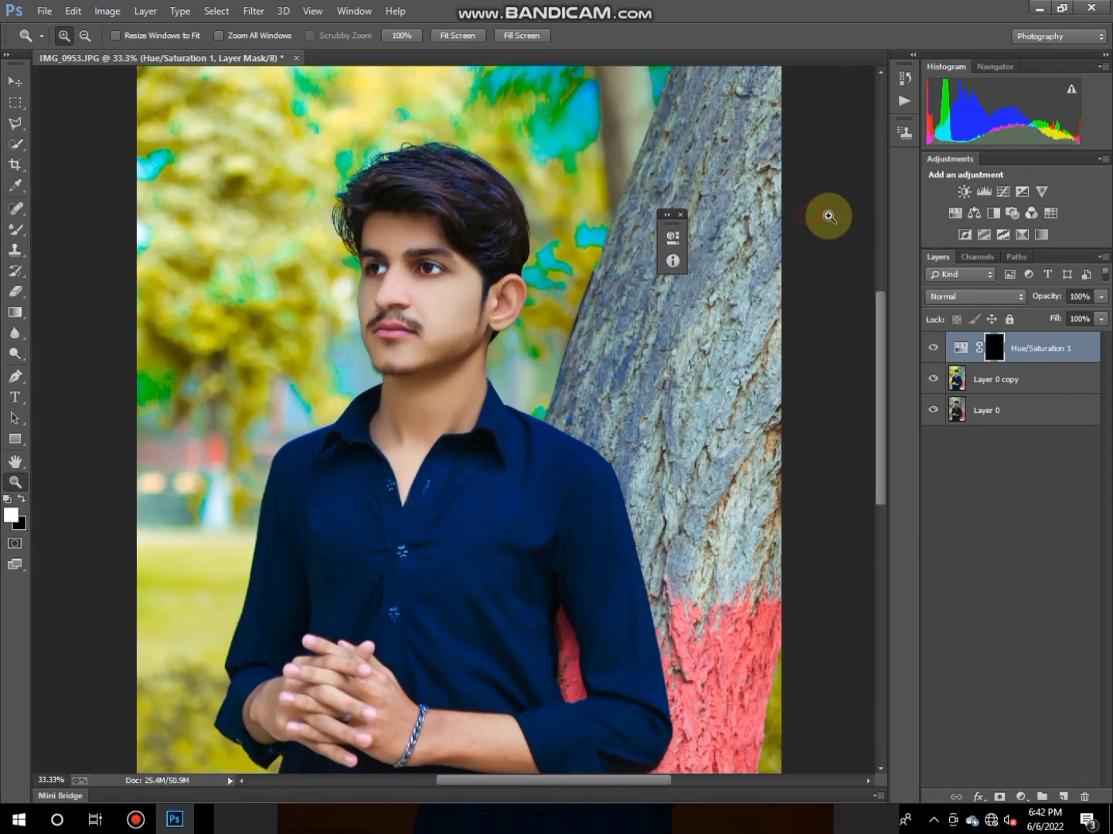
{"action": "right_click", "coordinate": [1008, 349]}
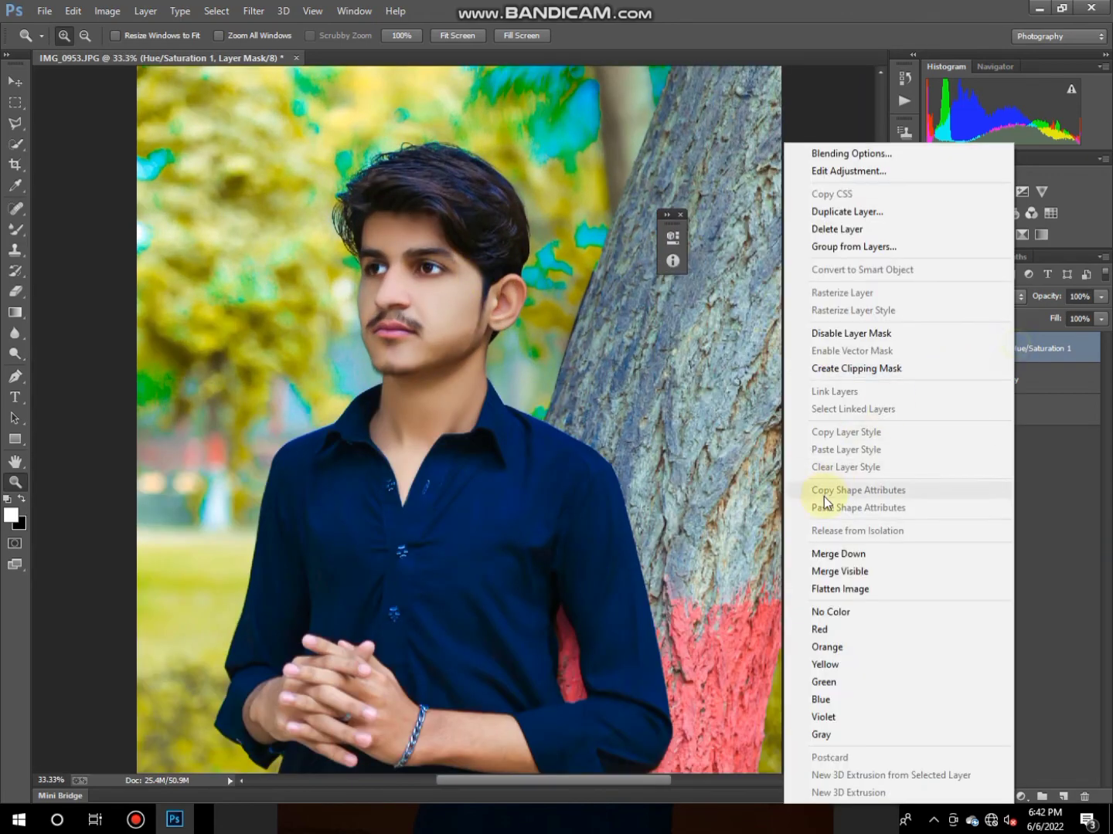
Step: Merge the lip adjustment down into Layer 0 copy and close the Properties panel
{"action": "left_click", "coordinate": [840, 554]}
{"action": "right_click", "coordinate": [654, 439]}
{"action": "left_click", "coordinate": [684, 448]}
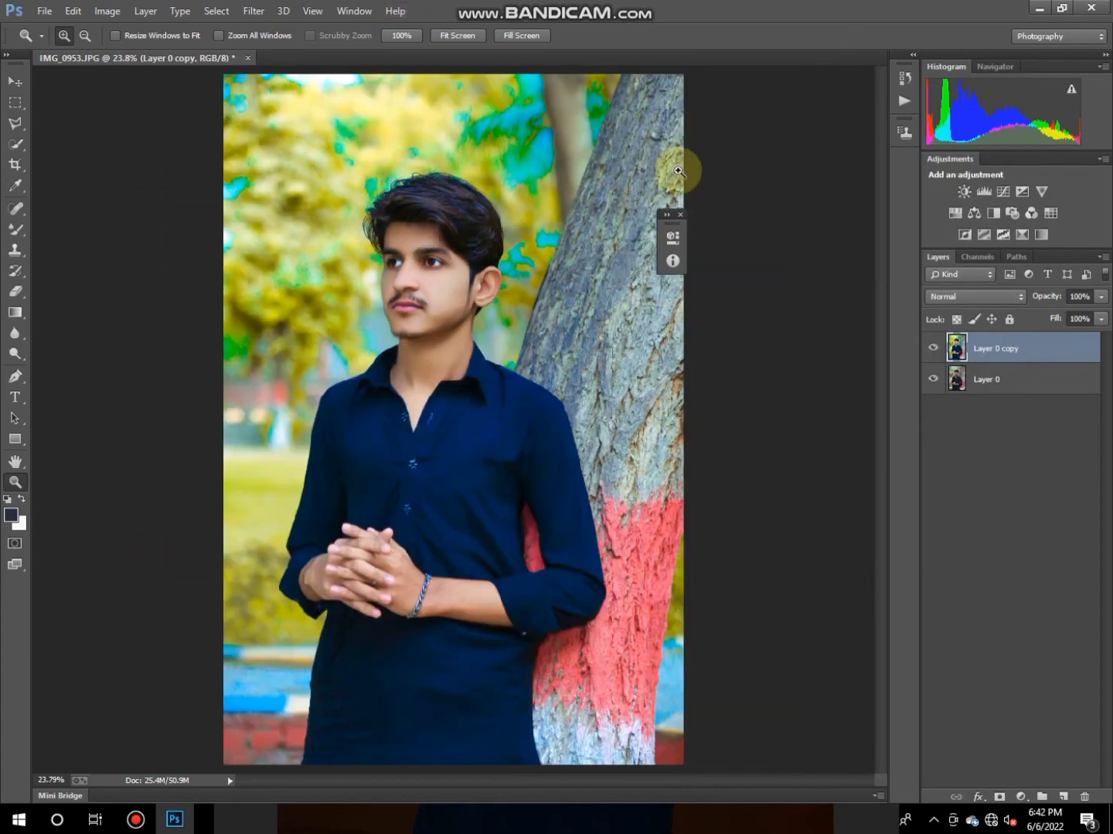
{"action": "left_click", "coordinate": [680, 214]}
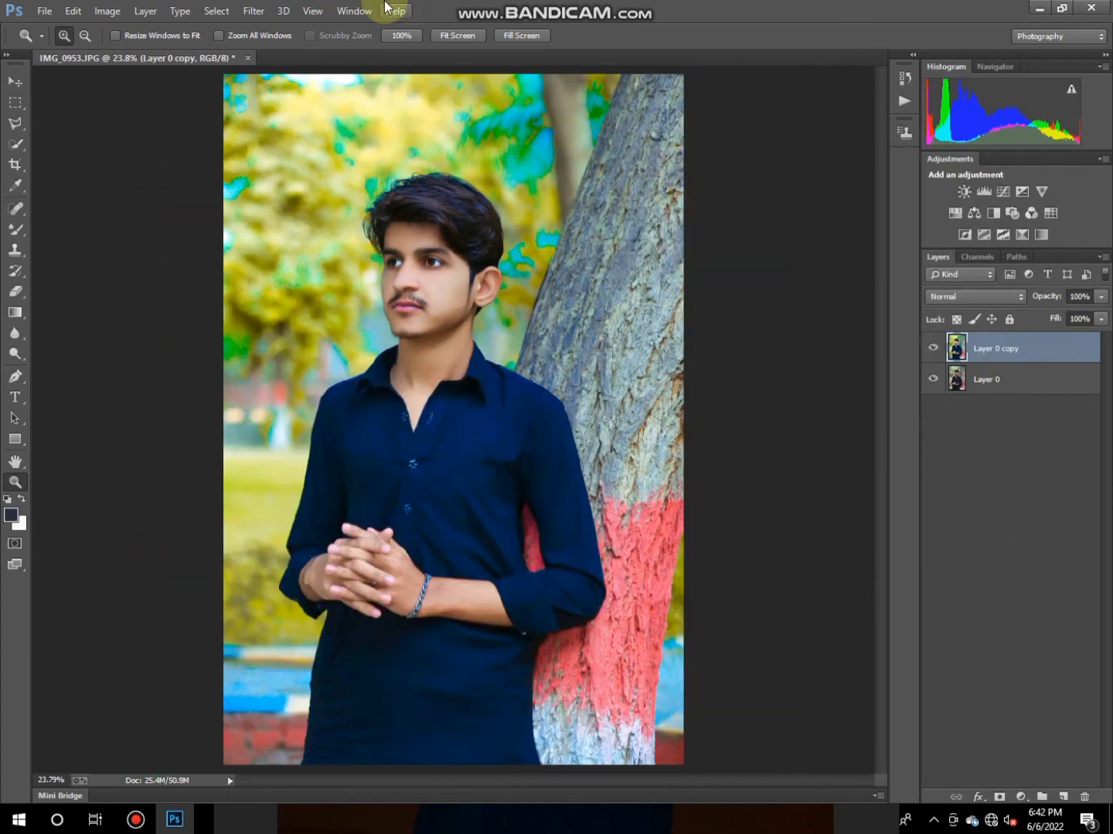
{"action": "right_click", "coordinate": [1026, 369]}
{"action": "key", "text": "Escape"}
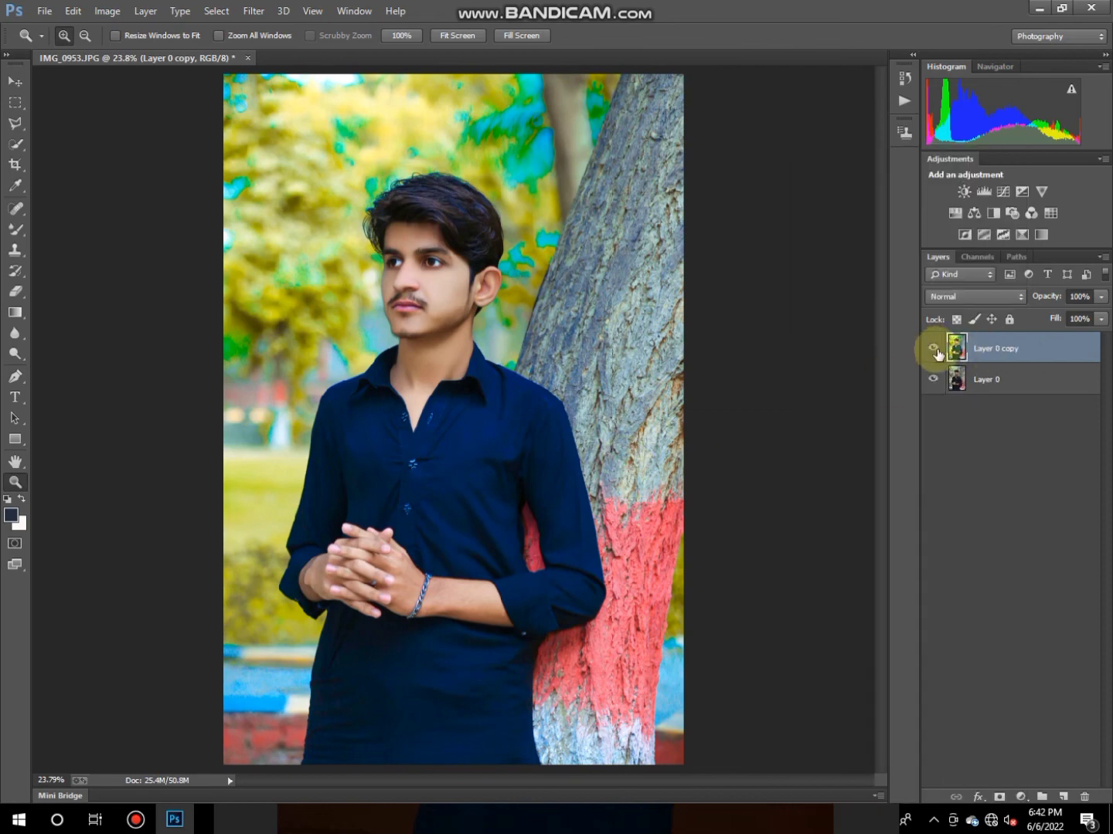
Step: Toggle Layer 0 copy's visibility to compare with the original, then zoom to the collar
{"action": "left_click", "coordinate": [934, 349]}
{"action": "left_click", "coordinate": [934, 349]}
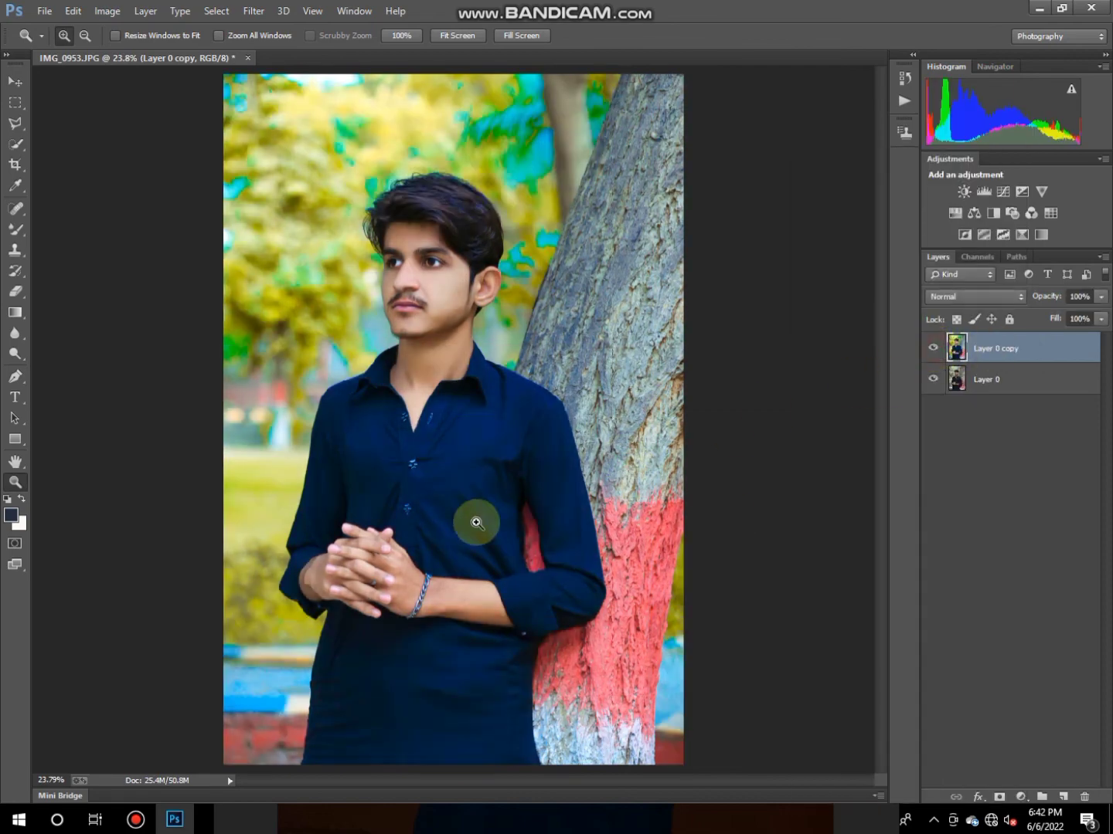
{"action": "left_click_drag", "start_coordinate": [477, 523], "coordinate": [390, 252]}
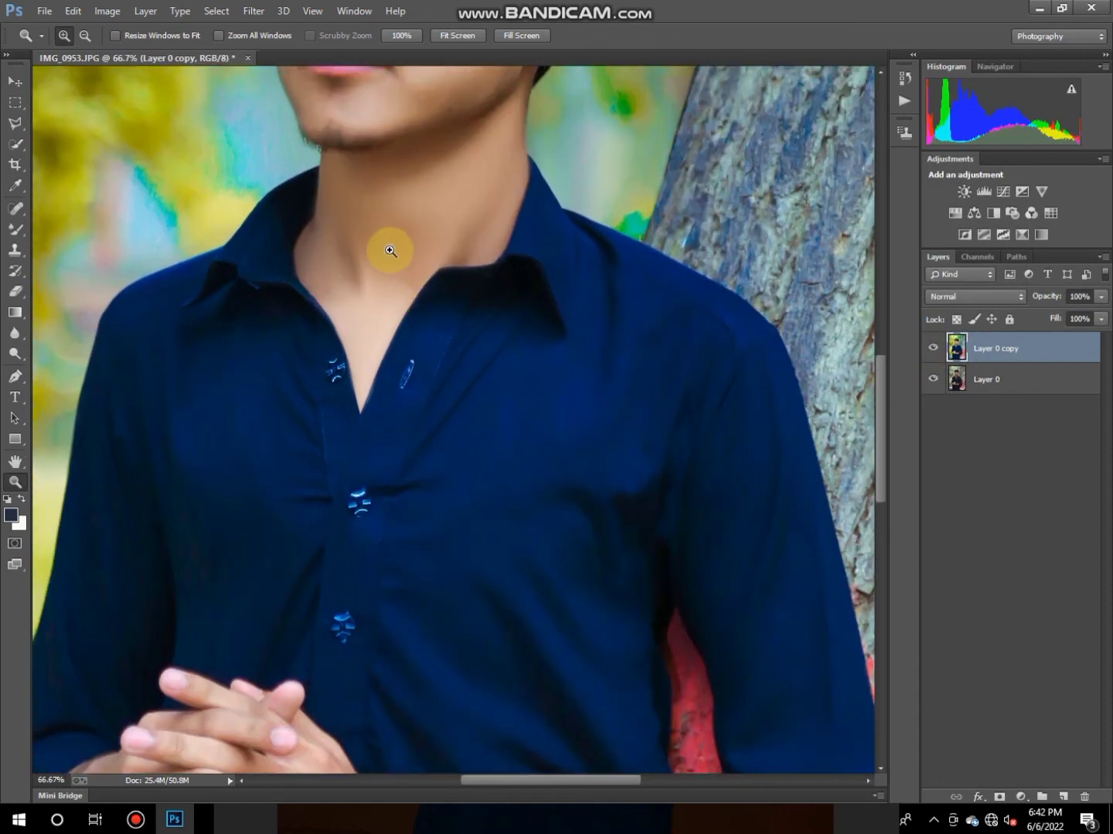
{"action": "scroll", "coordinate": [390, 251], "scroll_direction": "up", "scroll_amount": 2}
Step: Set the Dodge Tool brush to 175 px, zoom back out and select Layer 0 copy
{"action": "left_click", "coordinate": [15, 353]}
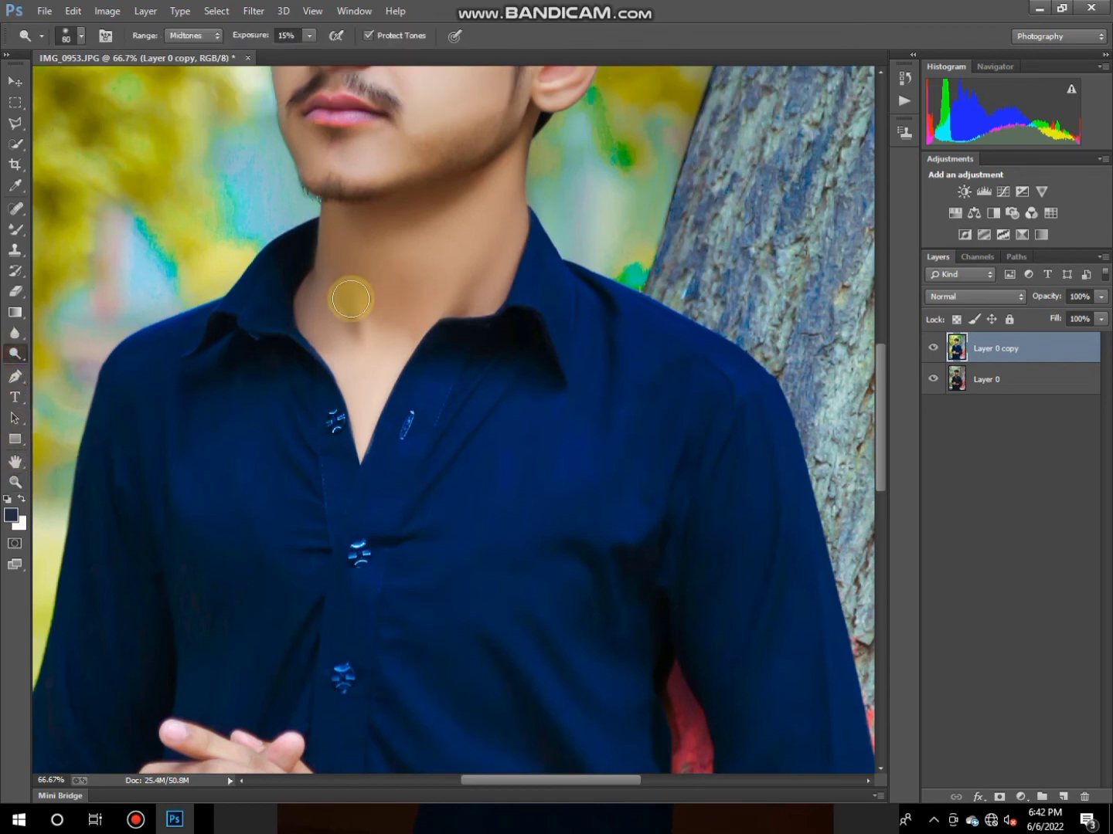
{"action": "key", "text": "bracketright"}
{"action": "key", "text": "bracketright"}
{"action": "key", "text": "bracketright"}
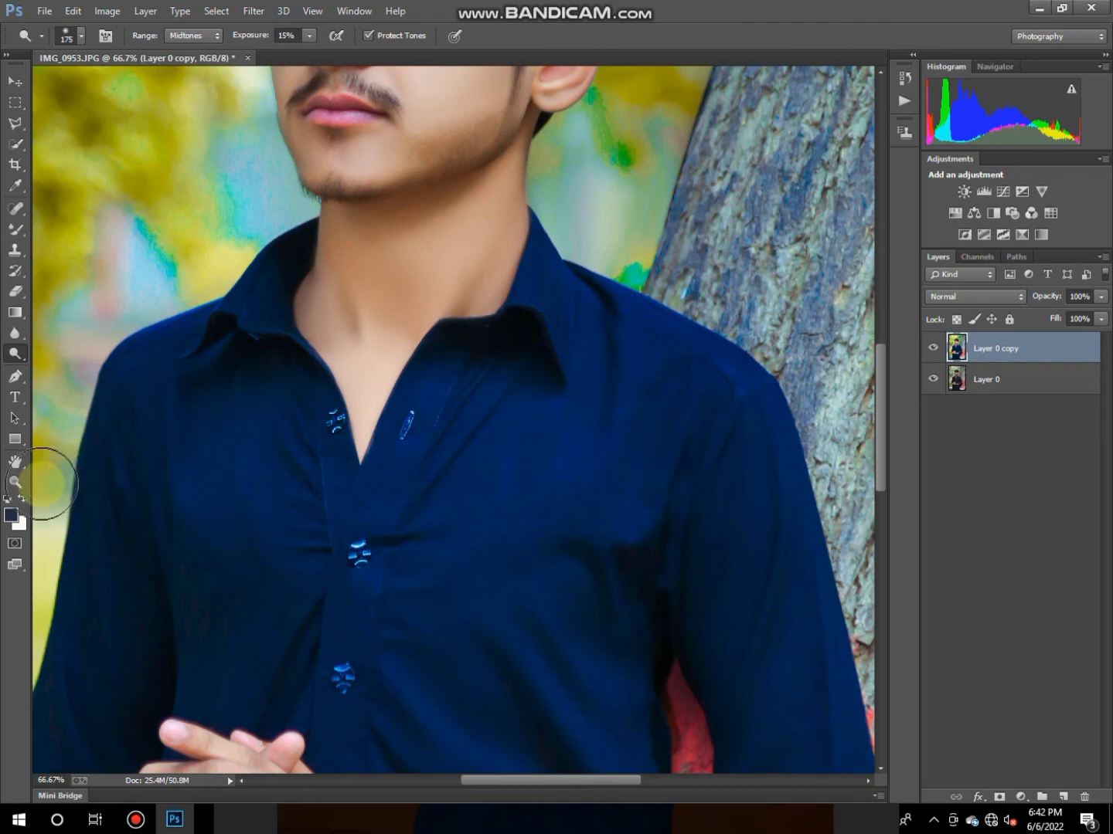
{"action": "left_click", "coordinate": [15, 481]}
{"action": "left_click_drag", "start_coordinate": [418, 386], "coordinate": [645, 390]}
{"action": "left_click", "coordinate": [1035, 352]}
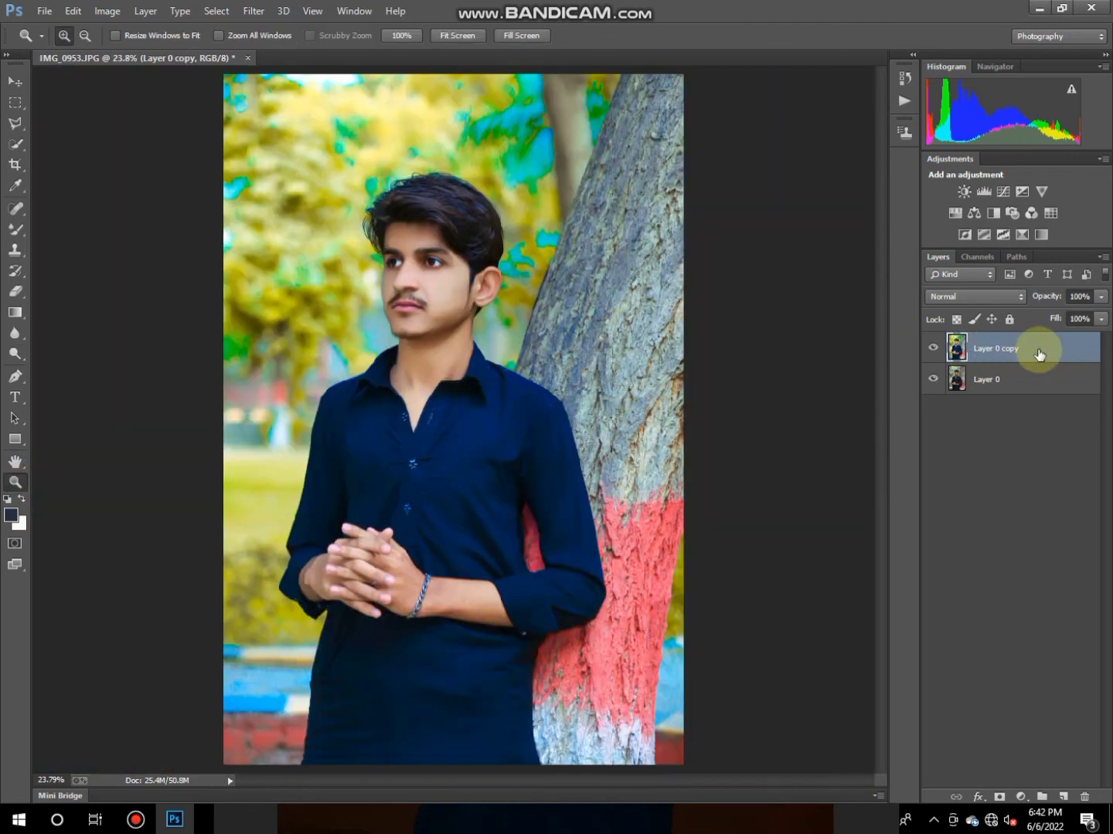